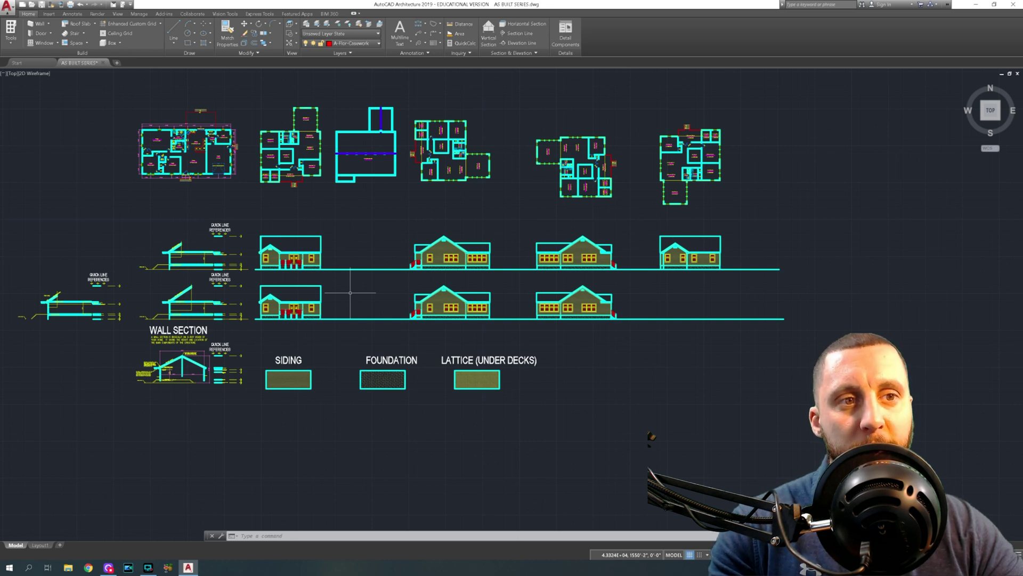
Examine the floor plans and the upper and lower rows of elevations, including the finished rear elevation at the end of the upper row.
mouse_move(507, 291)
middle_mouse_down()
mouse_move(502, 304)
mouse_move(467, 311)
mouse_move(541, 323)
middle_mouse_up()
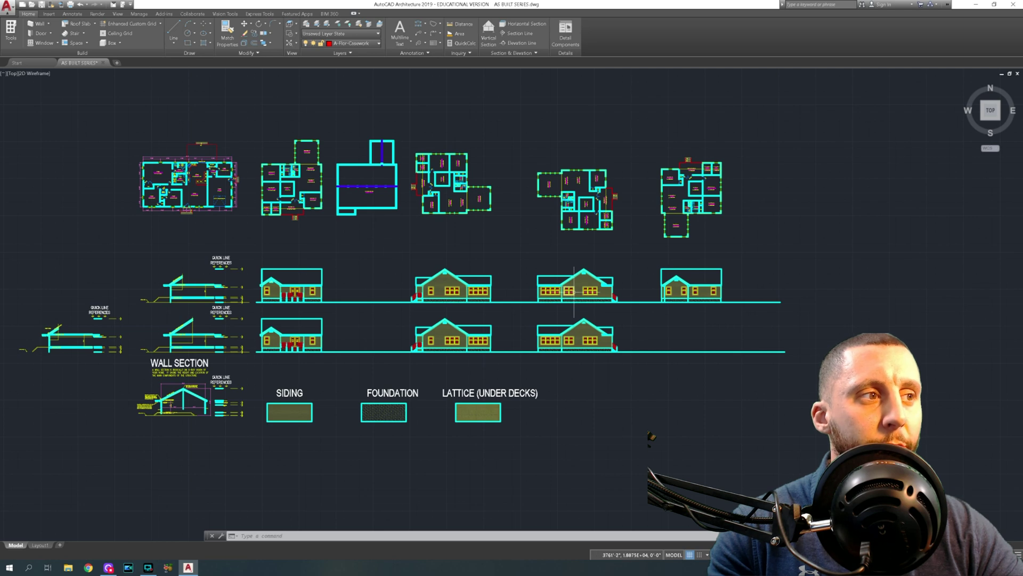
middle_click_drag(704, 325, 558, 290)
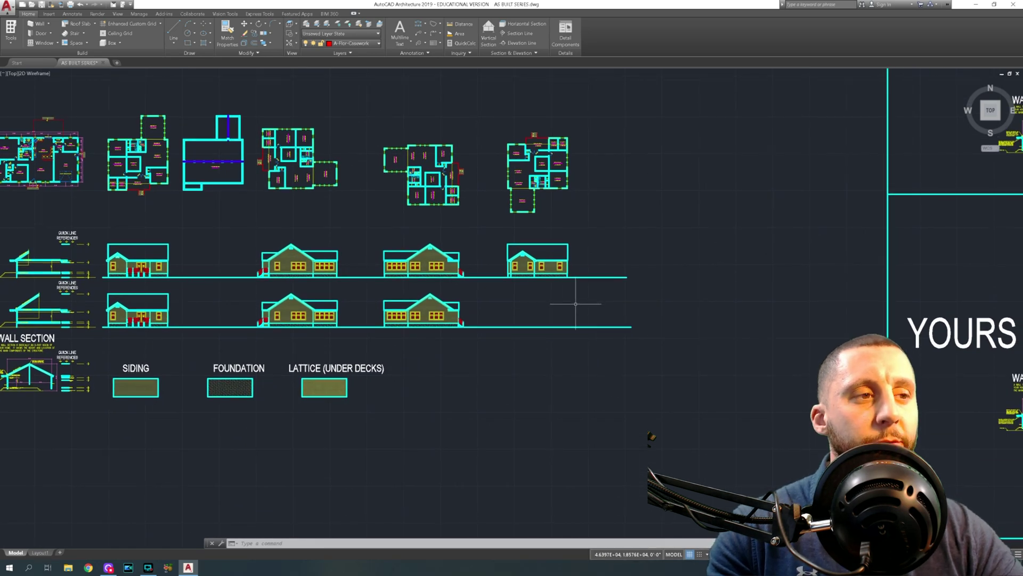
scroll(542, 193, "up", 5)
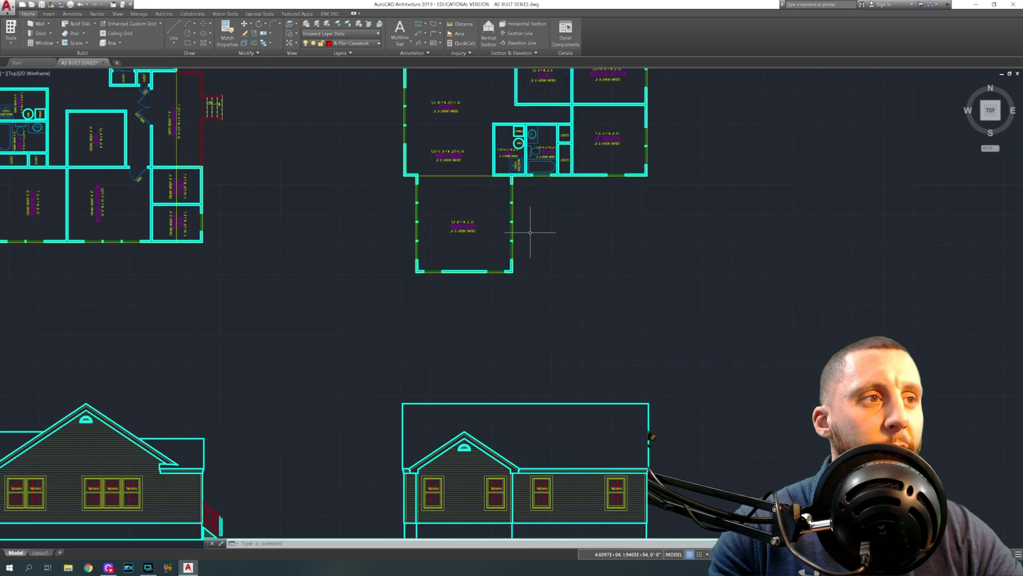
mouse_move(564, 217)
middle_mouse_down()
mouse_move(569, 226)
mouse_move(523, 219)
middle_mouse_up()
scroll(523, 219, "down", 3)
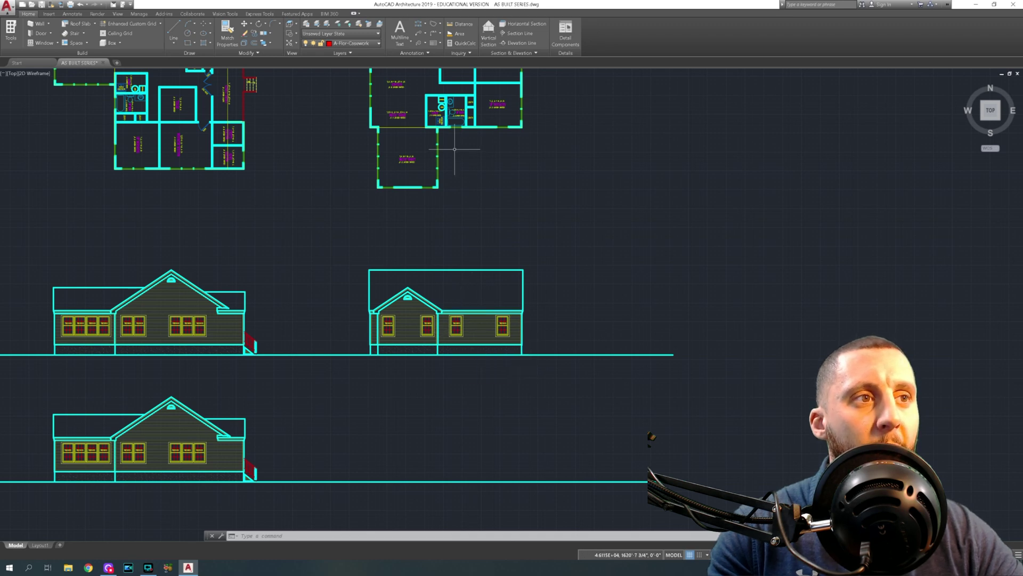
mouse_move(495, 176)
middle_mouse_down()
mouse_move(560, 224)
mouse_move(601, 228)
middle_mouse_up()
middle_click_drag(438, 252, 643, 210)
mouse_move(420, 274)
middle_mouse_down()
mouse_move(450, 252)
mouse_move(407, 224)
middle_mouse_up()
scroll(485, 251, "down", 2)
scroll(325, 256, "up", 5)
scroll(325, 256, "up", 2)
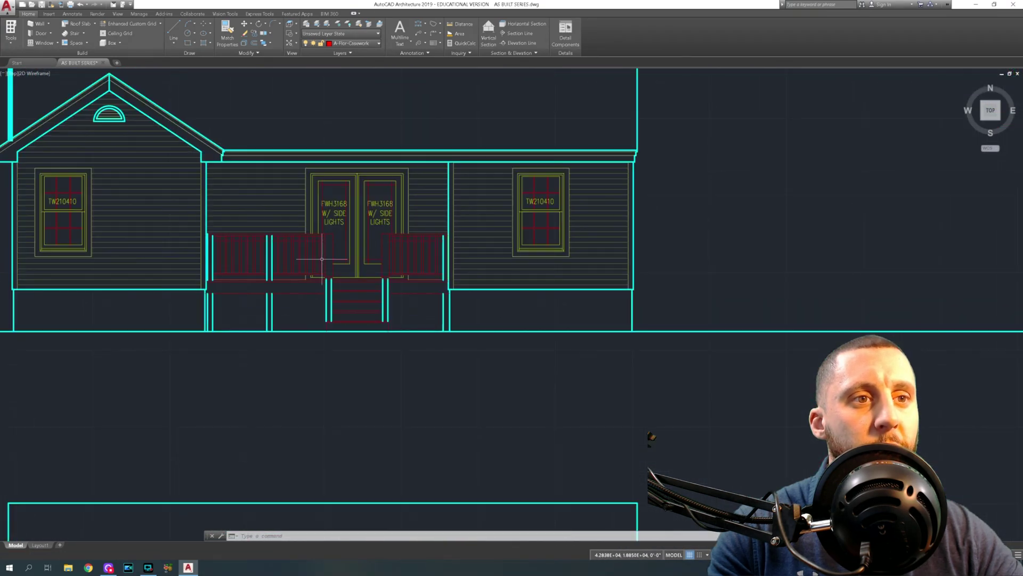
scroll(341, 269, "down", 8)
scroll(210, 250, "up", 1)
middle_click_drag(479, 241, 301, 235)
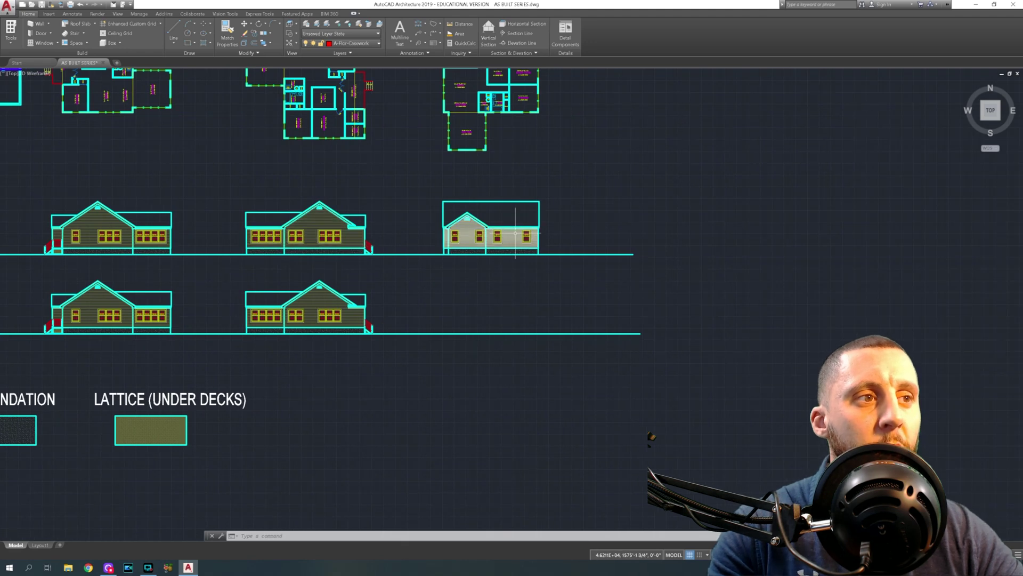
mouse_move(514, 234)
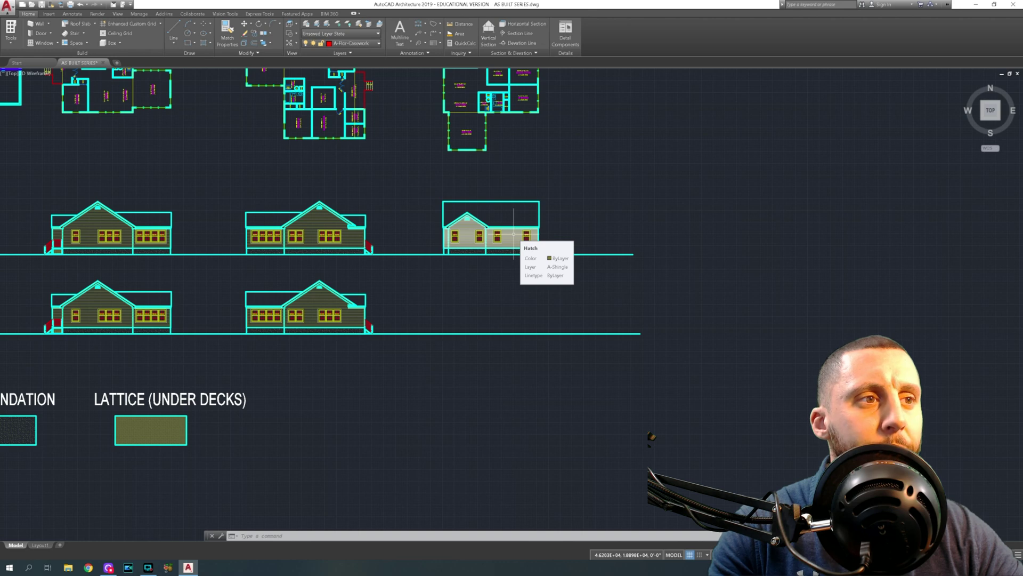
scroll(514, 234, "up", 2)
mouse_move(420, 104)
middle_mouse_down()
mouse_move(447, 275)
mouse_move(481, 342)
middle_mouse_up()
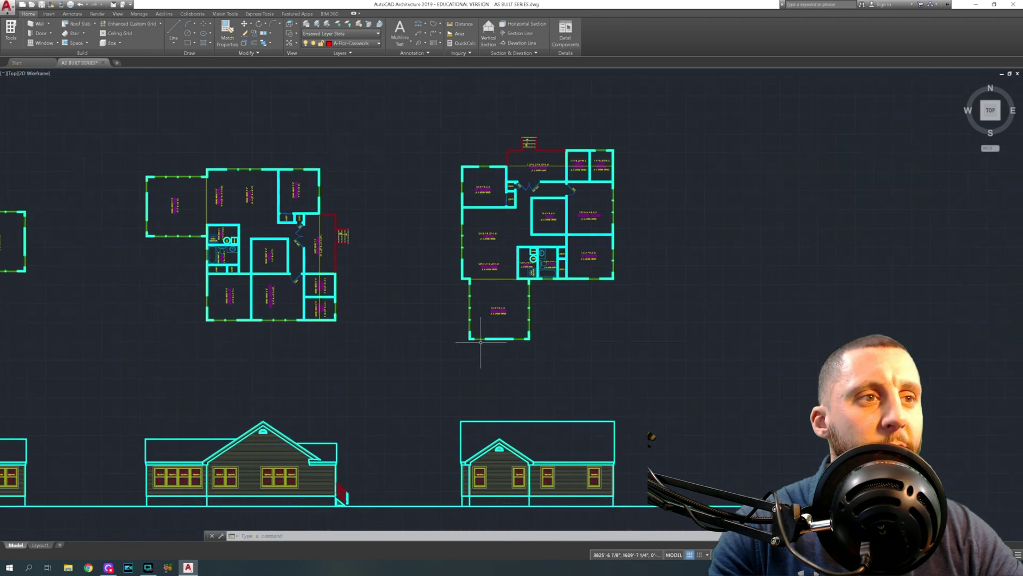
Copy the sideways floor plan with its entry stairs on the right and paste it beside the rightmost plan.
left_click(114, 137)
left_click(384, 364)
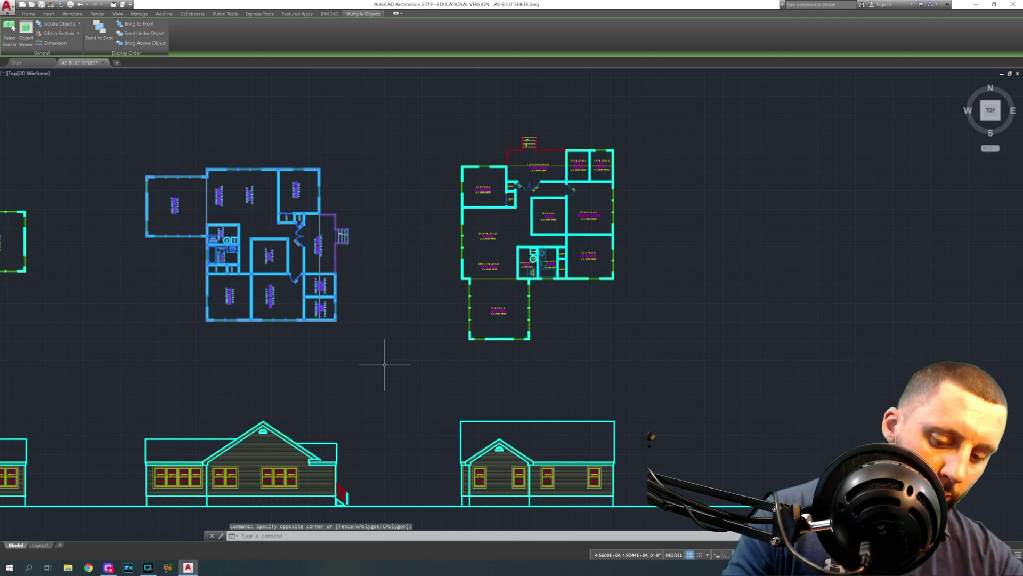
key("ctrl+c")
key("ctrl+v")
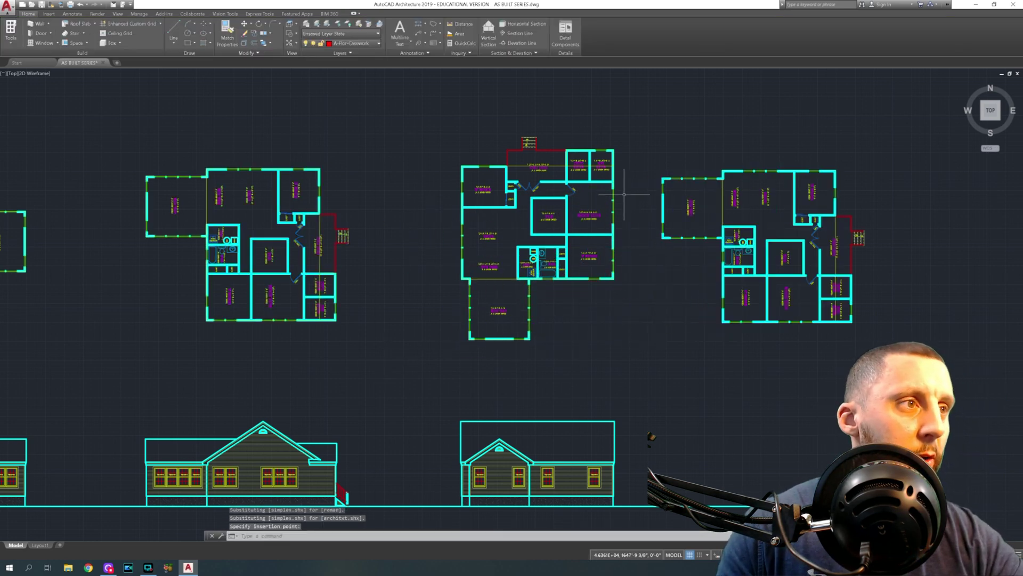
Rotate the pasted floor plan 90 degrees counterclockwise so its living room extension points down.
left_click(629, 130)
left_click(881, 339)
type("r")
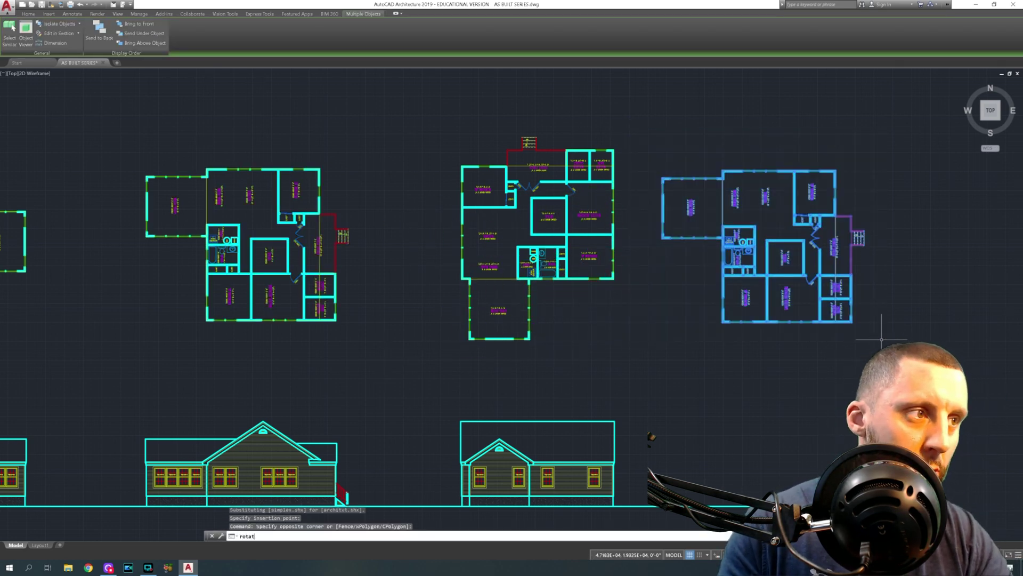
type("otat")
key("Return")
left_click(785, 228)
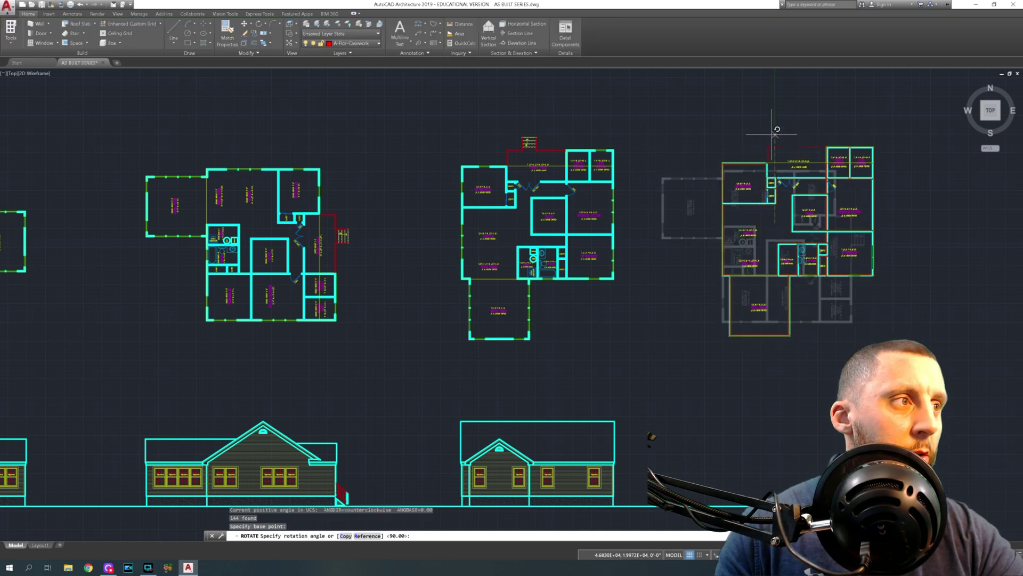
left_click(772, 110)
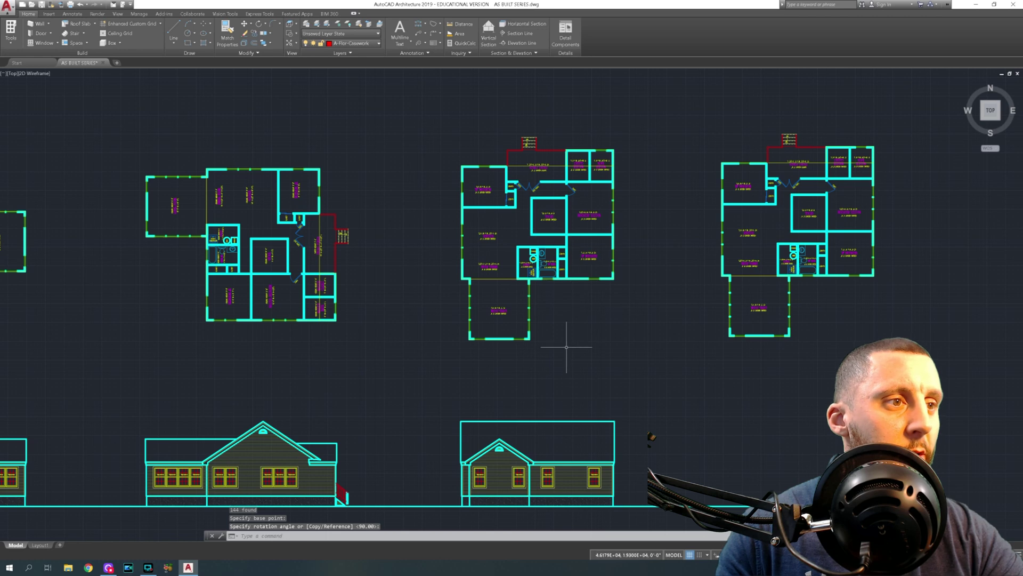
Delete the rotated duplicate floor plan.
left_click(697, 107)
left_click(956, 353)
key("Delete")
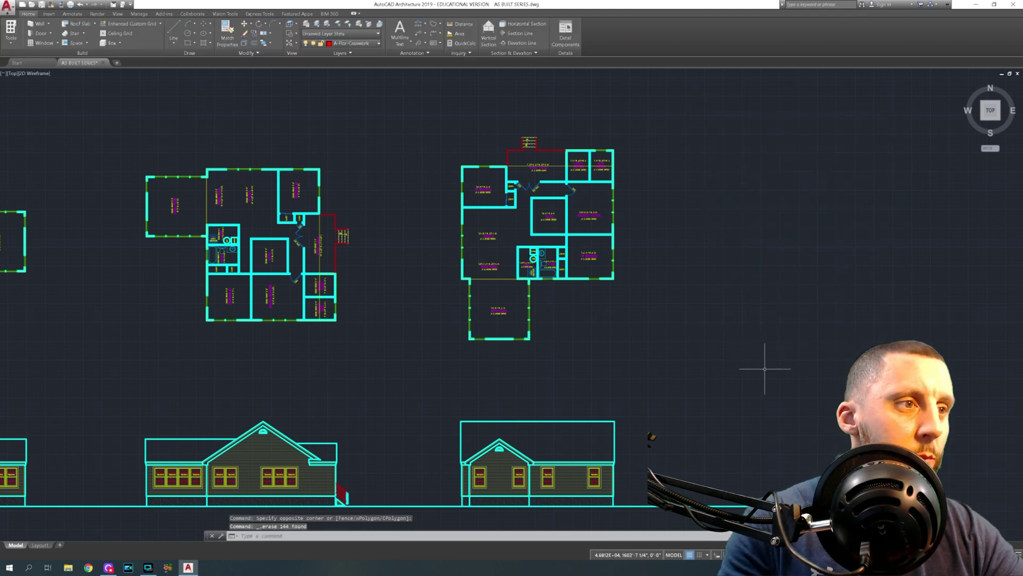
Draw a vertical construction line (XLINE) through the main house's lower right exterior corner on the rightmost floor plan.
middle_click_drag(713, 373, 643, 312)
type("xl")
key("Return")
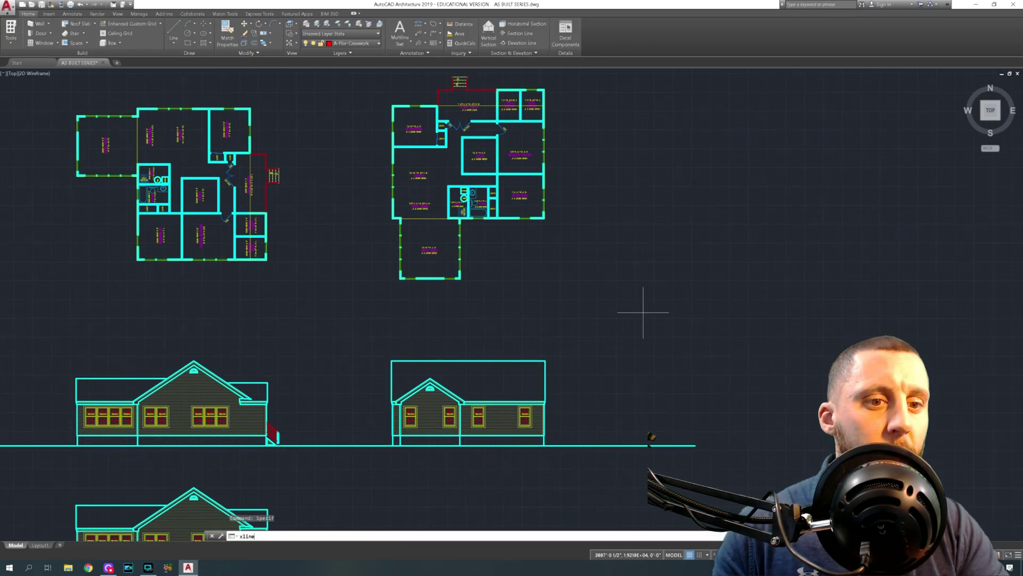
scroll(536, 240, "up", 5)
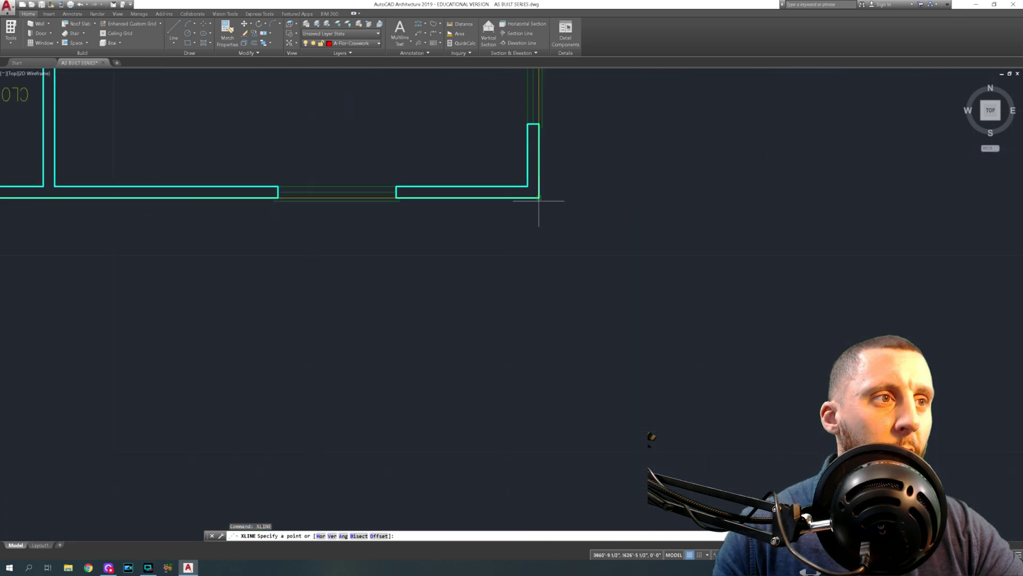
left_click(543, 218)
scroll(554, 235, "down", 5)
middle_click_drag(558, 238, 648, 217)
left_click(490, 210)
key("Return")
Draw a vertical construction line through the exterior corner at the lower left of the dining room.
scroll(490, 210, "up", 10)
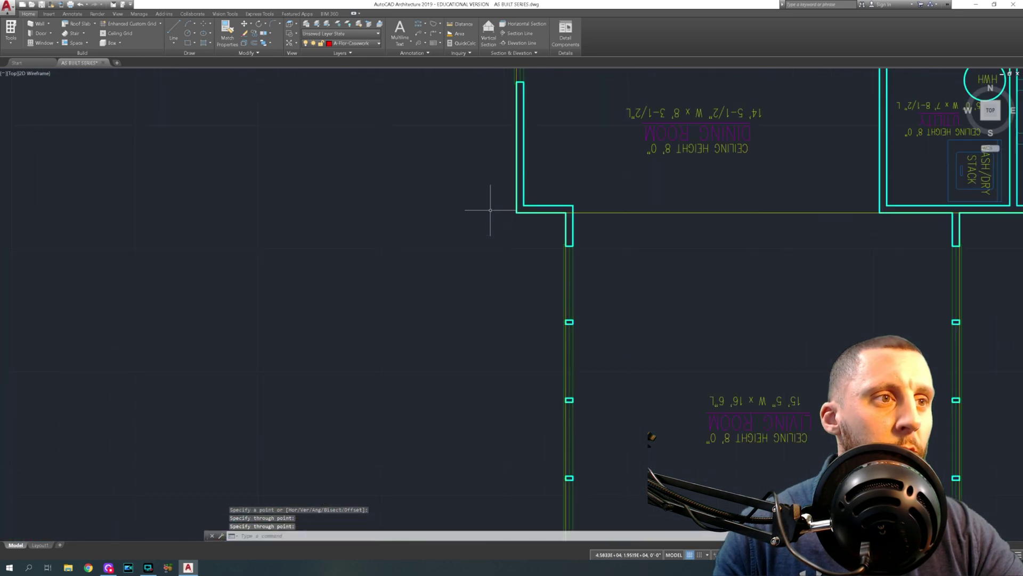
key("Return")
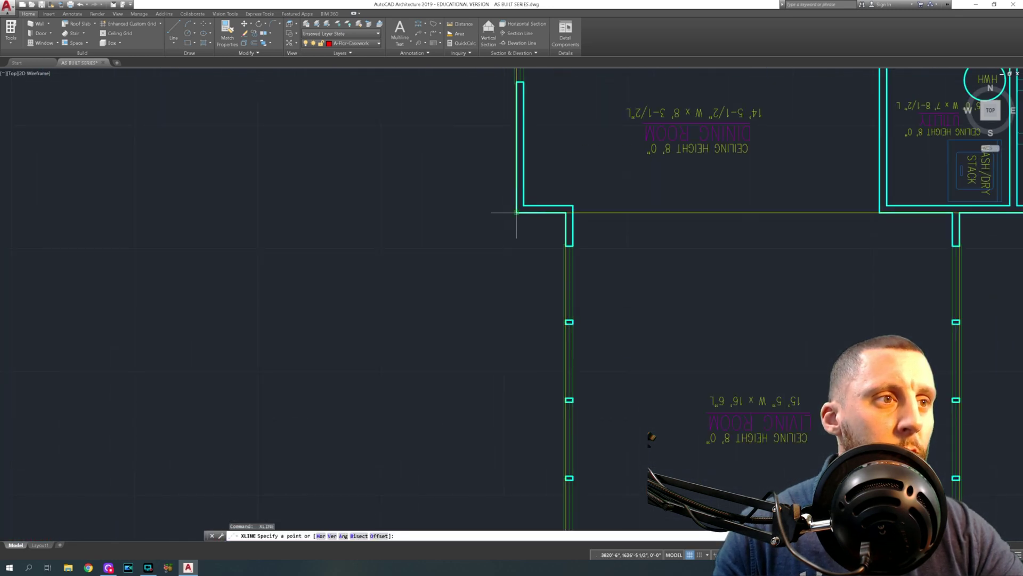
left_click(515, 212)
scroll(522, 245, "down", 4)
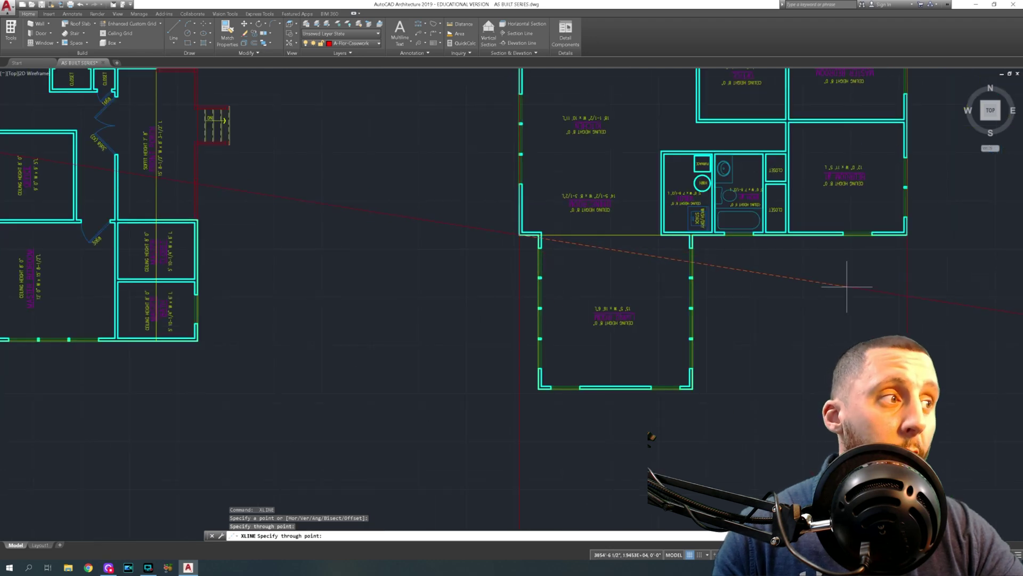
Draw vertical construction lines through the lower left and lower right exterior corners of the living room extension.
middle_click_drag(556, 326, 515, 217)
scroll(495, 290, "up", 6)
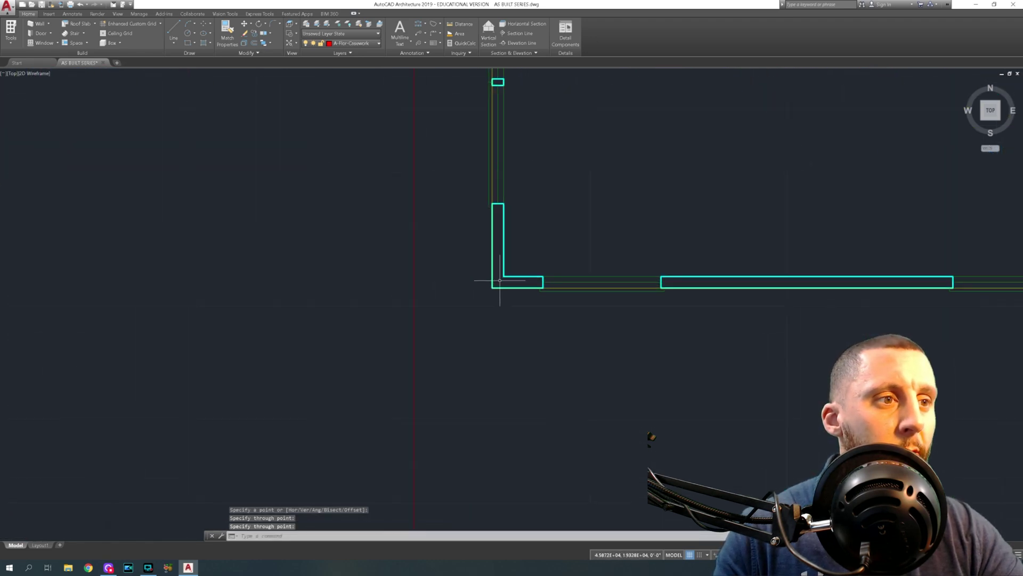
left_click(496, 307)
scroll(505, 303, "down", 4)
middle_click_drag(598, 307, 370, 260)
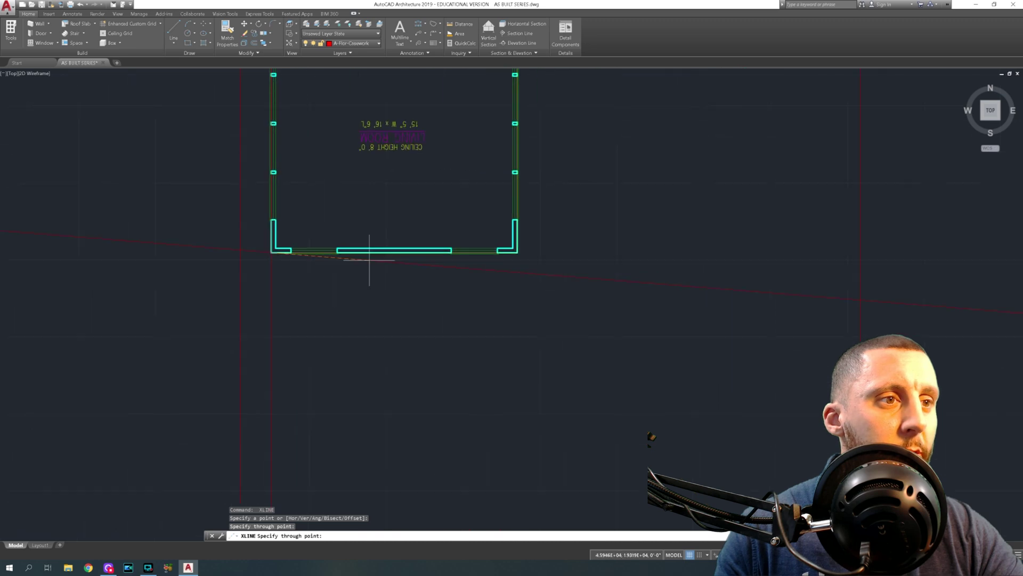
key("Return")
key("Return")
left_click(517, 252)
left_click(518, 268)
key("Return")
Check how the construction lines align with the upper rear elevation's wall corners and cross the empty area of the lower row.
scroll(518, 270, "down", 6)
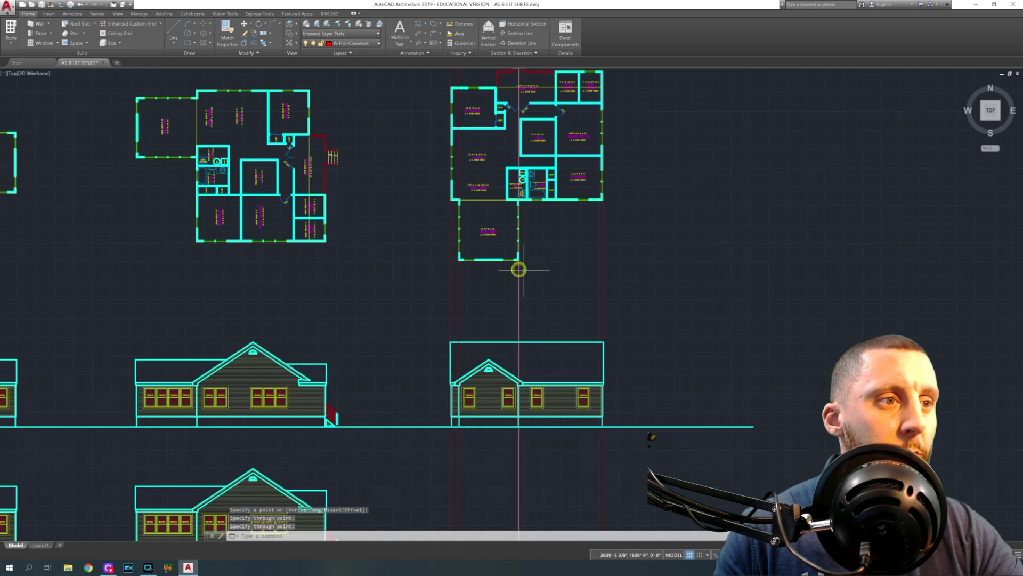
middle_click_drag(520, 352, 492, 227)
scroll(442, 266, "up", 6)
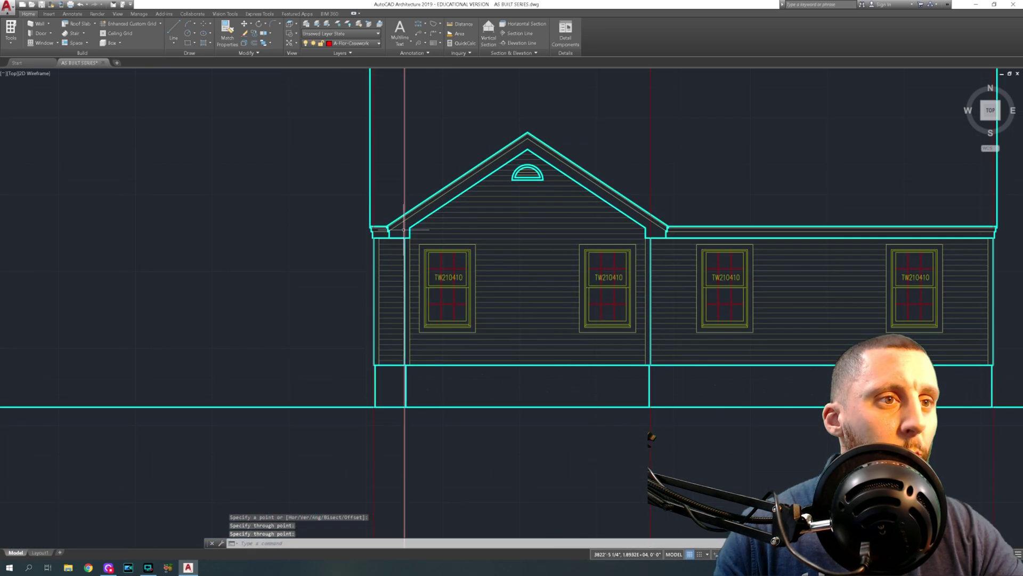
scroll(794, 282, "down", 4)
middle_click_drag(793, 297, 711, 124)
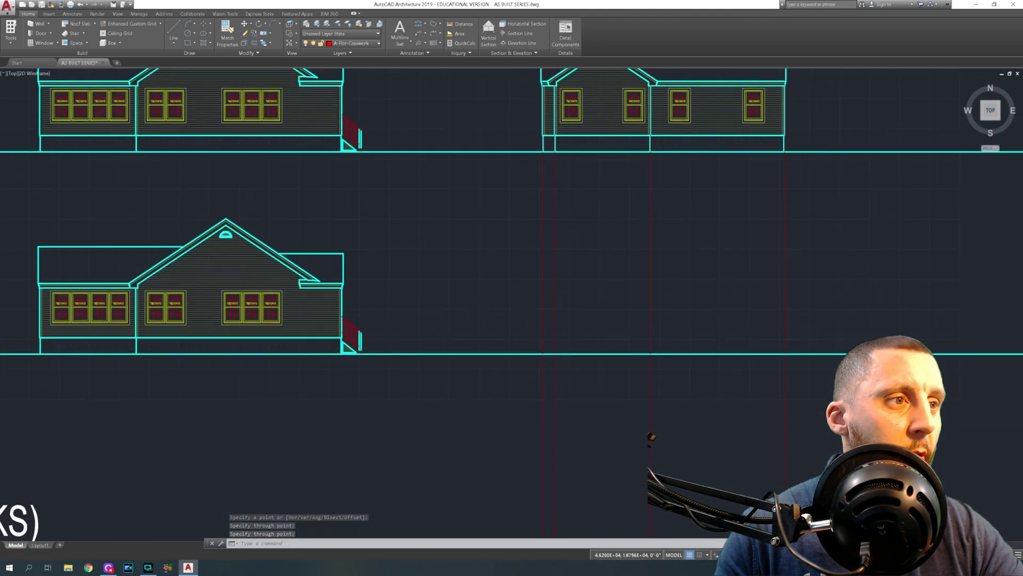
scroll(612, 203, "down", 4)
middle_click_drag(549, 235, 692, 231)
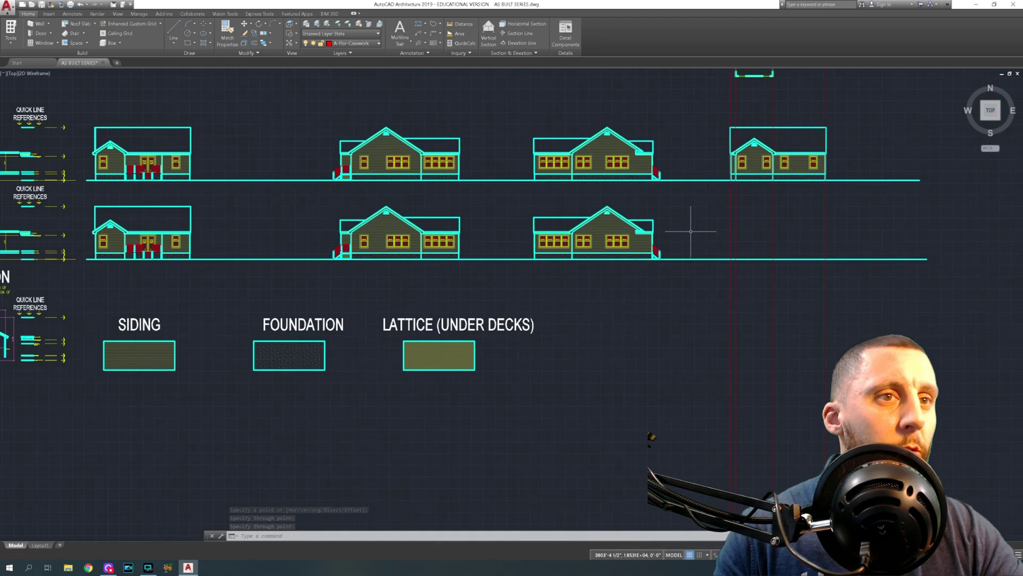
Draw a horizontal line from the right end of the lower front elevation's roof ridge to the right, past the second elevation's peak.
left_click(176, 27)
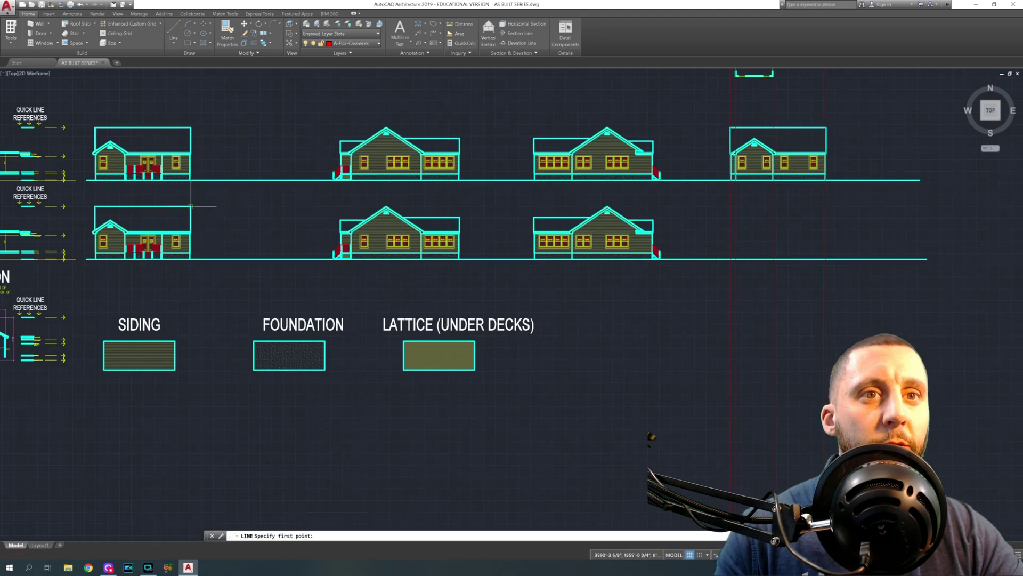
scroll(191, 206, "up", 7)
left_click(204, 191)
scroll(204, 191, "down", 7)
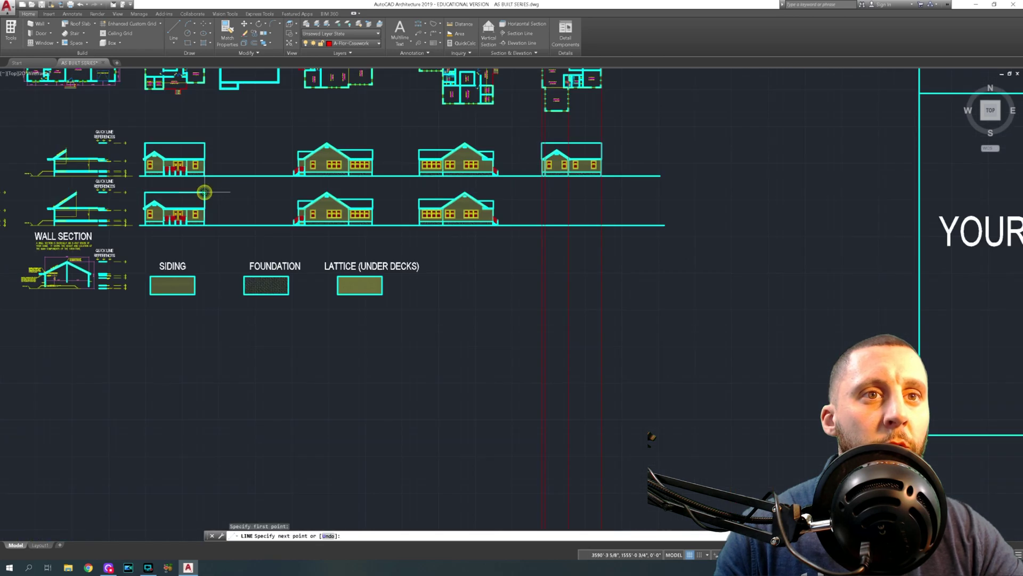
key("Escape")
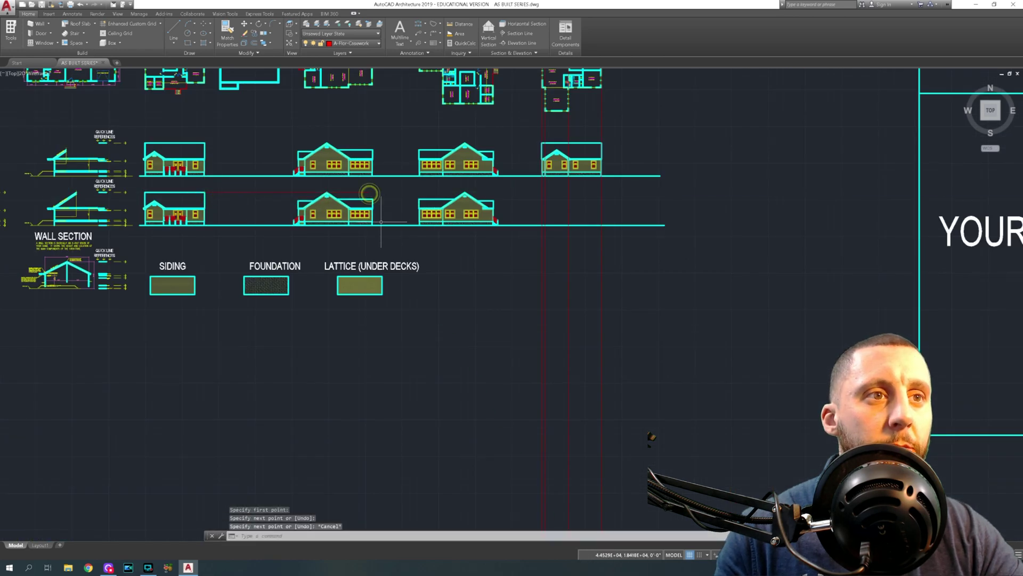
Mirror the lower front elevation about a vertical axis to the empty end of the lower row, keeping the source objects.
scroll(134, 195, "up", 2)
left_click(141, 188)
left_click(278, 290)
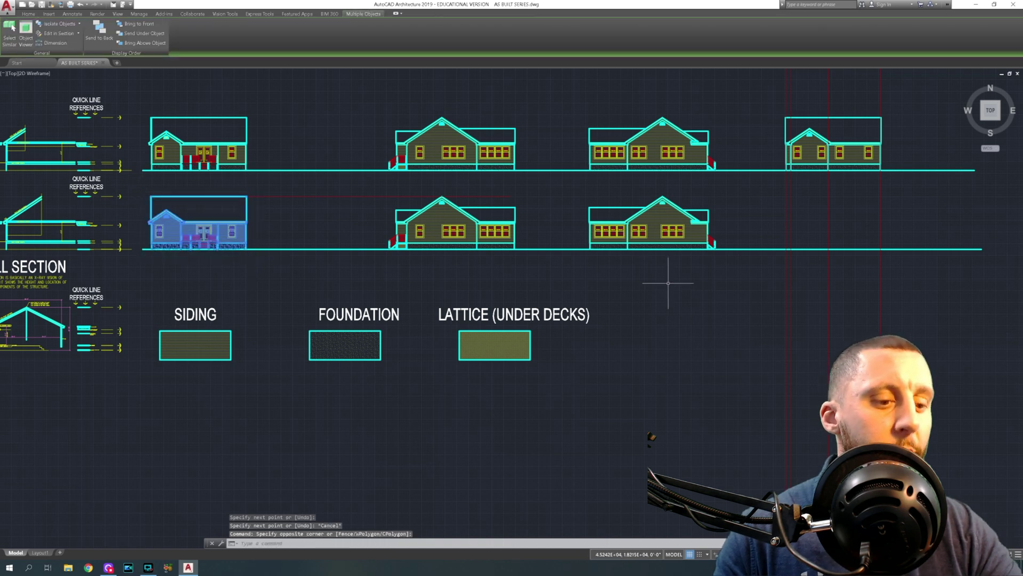
type("mi")
key("space")
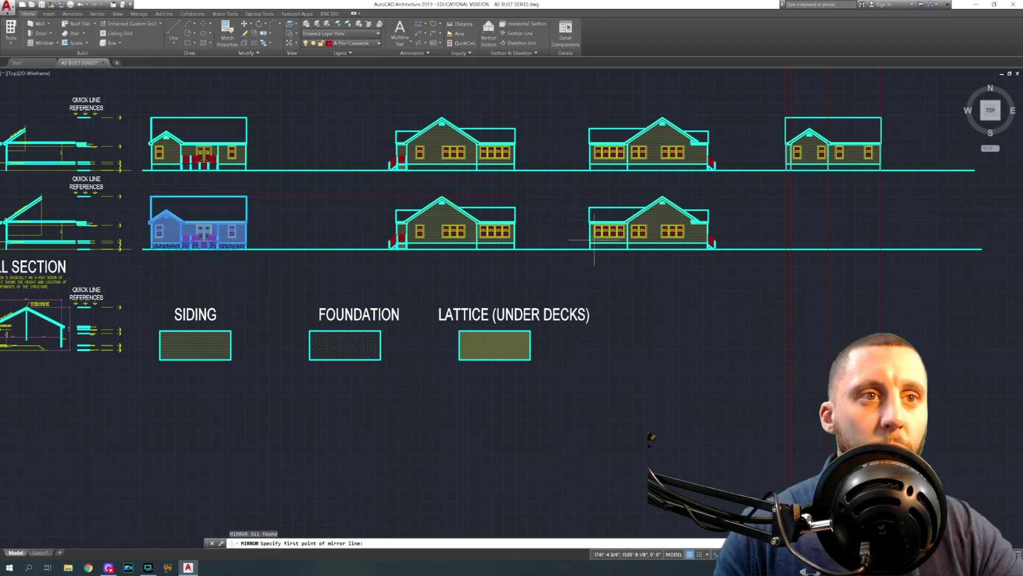
left_click(509, 185)
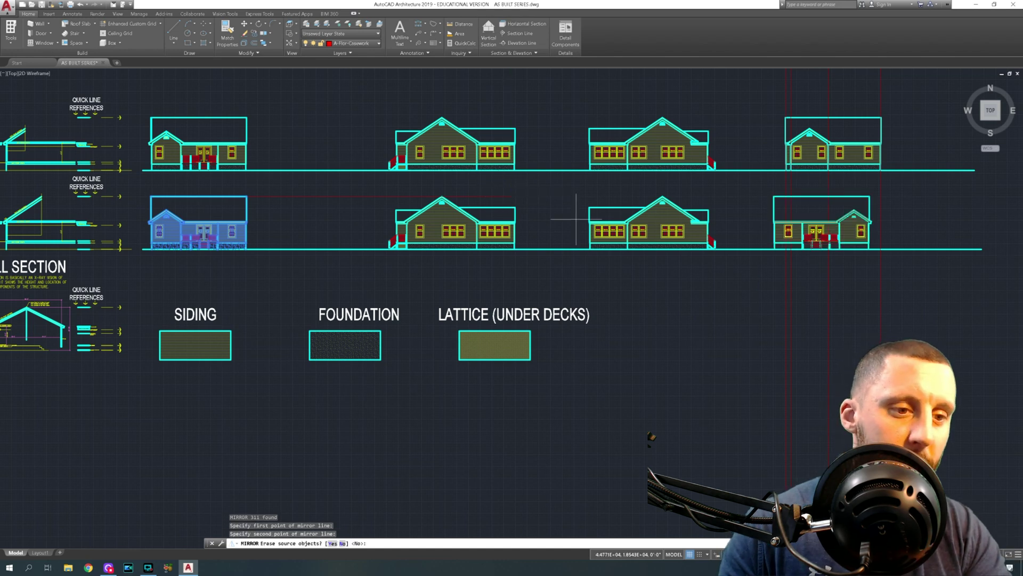
type("no")
key("space")
Move the mirrored elevation horizontally so its right exterior wall corner lines up with the outermost right construction line.
middle_click_drag(861, 251, 588, 273)
scroll(548, 214, "up", 4)
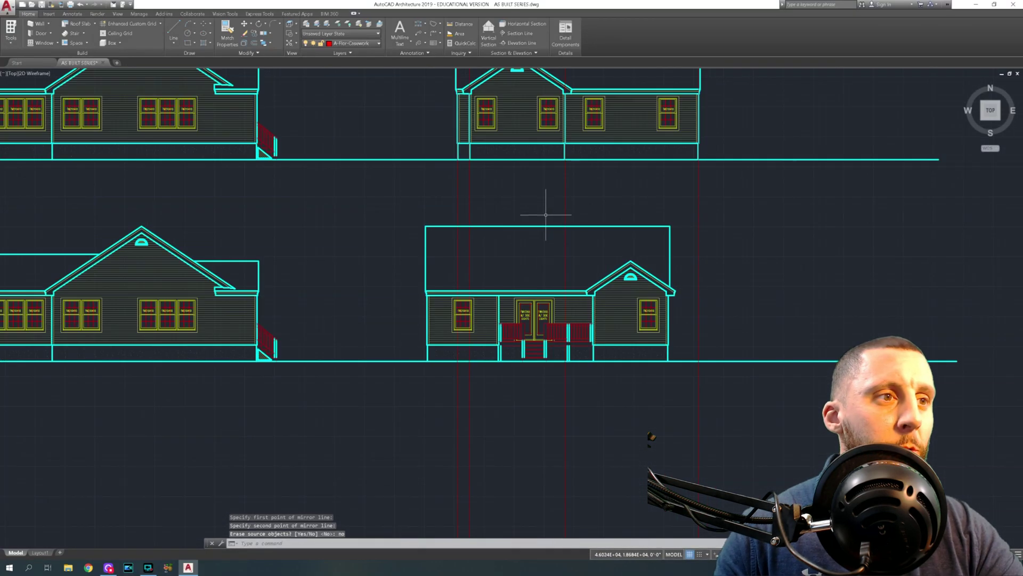
middle_click_drag(549, 214, 432, 131)
left_click(278, 119)
left_click(590, 331)
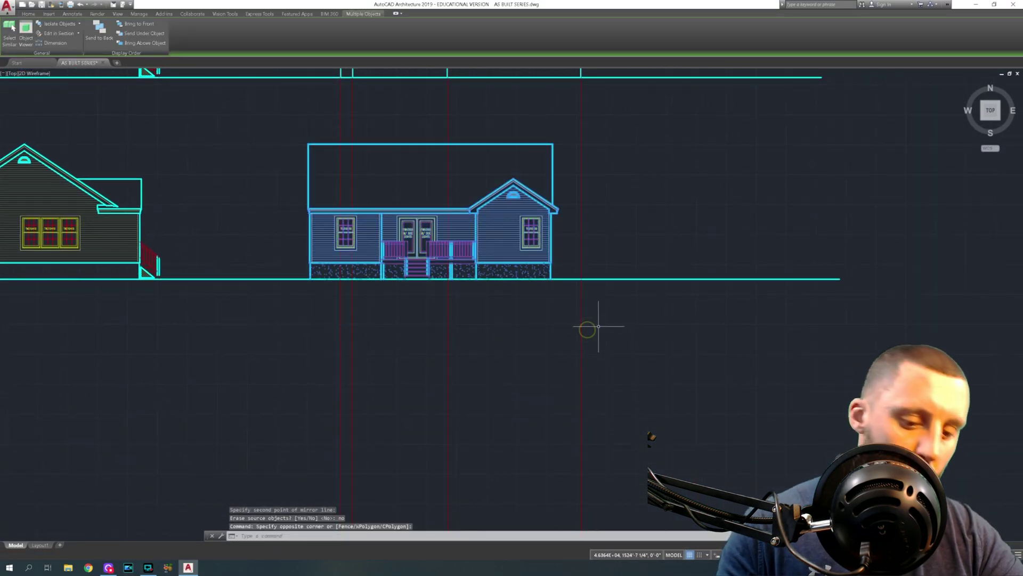
type("m")
key("Return")
scroll(559, 214, "up", 8)
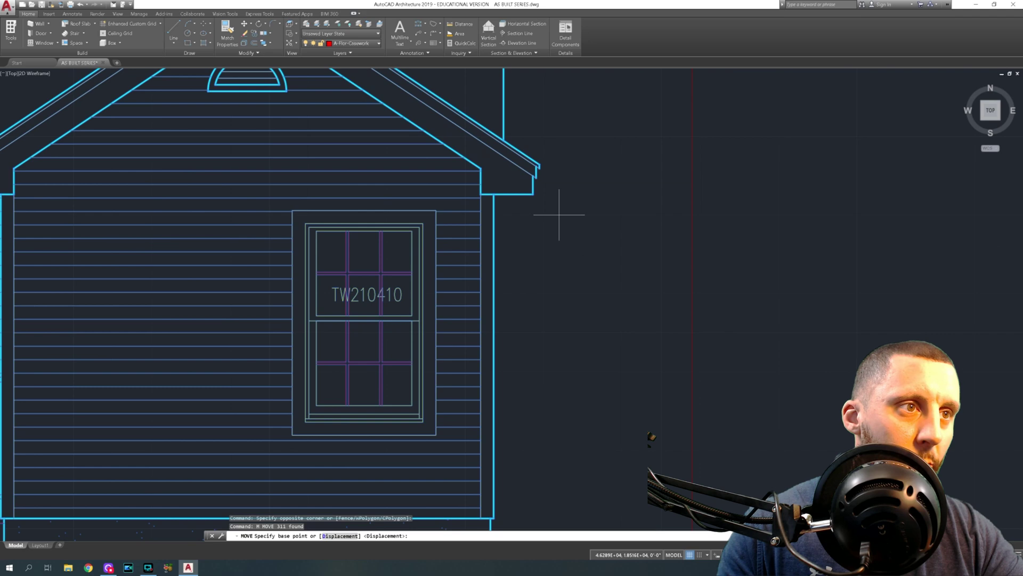
left_click(493, 194)
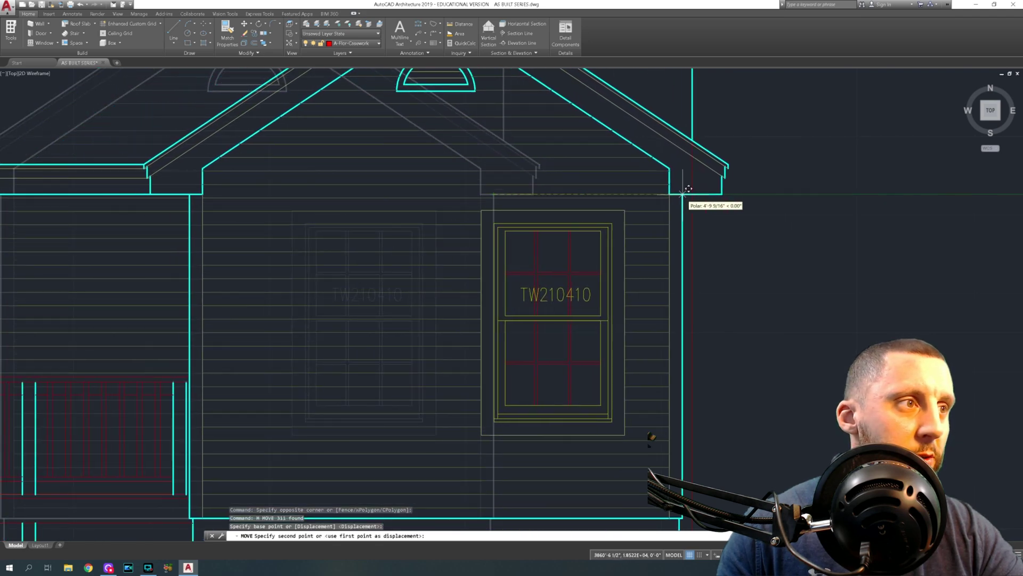
left_click(688, 189)
scroll(625, 311, "down", 8)
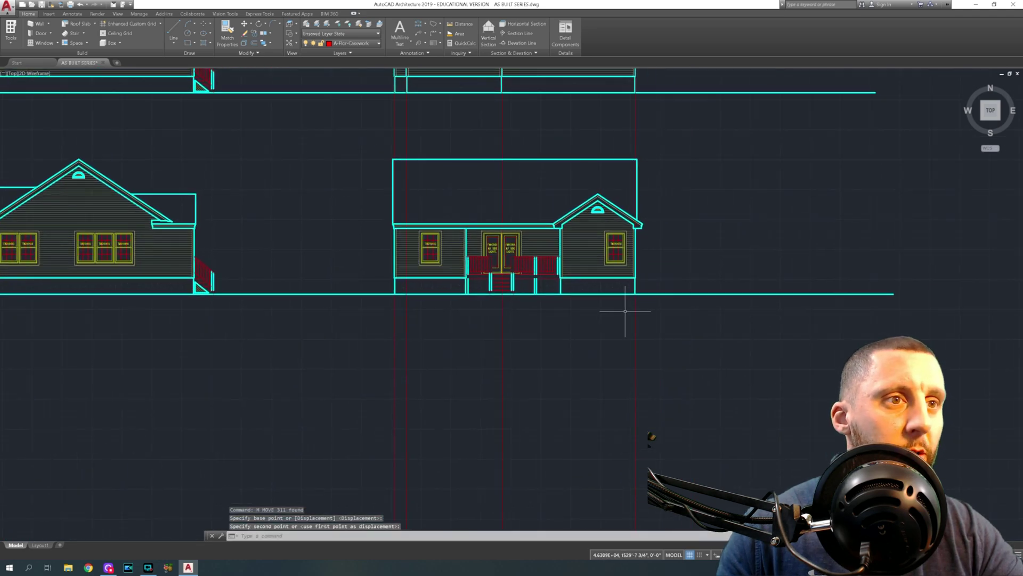
Erase the four vertical construction lines crossing the mirrored elevation.
left_click(646, 108)
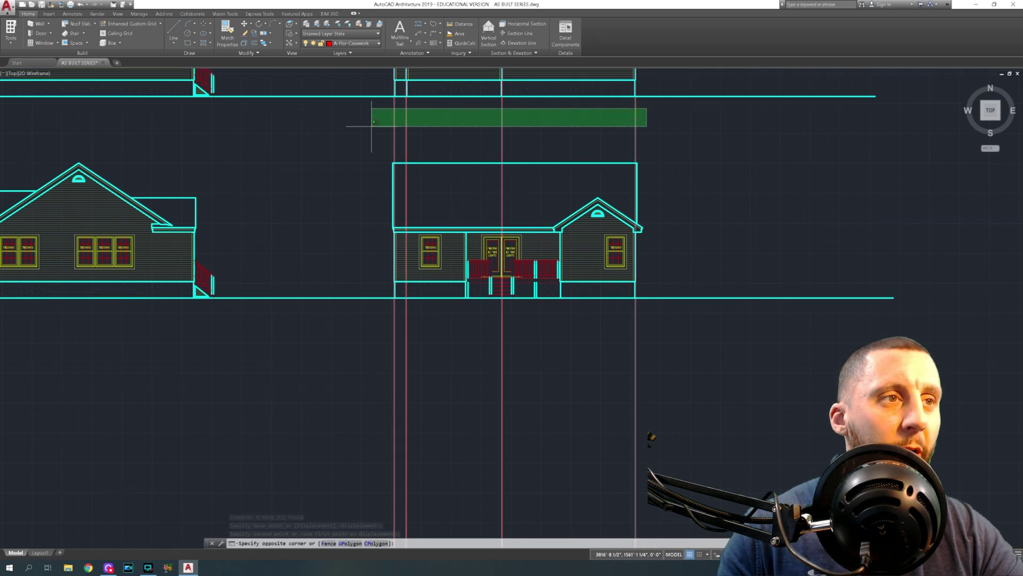
key("Escape")
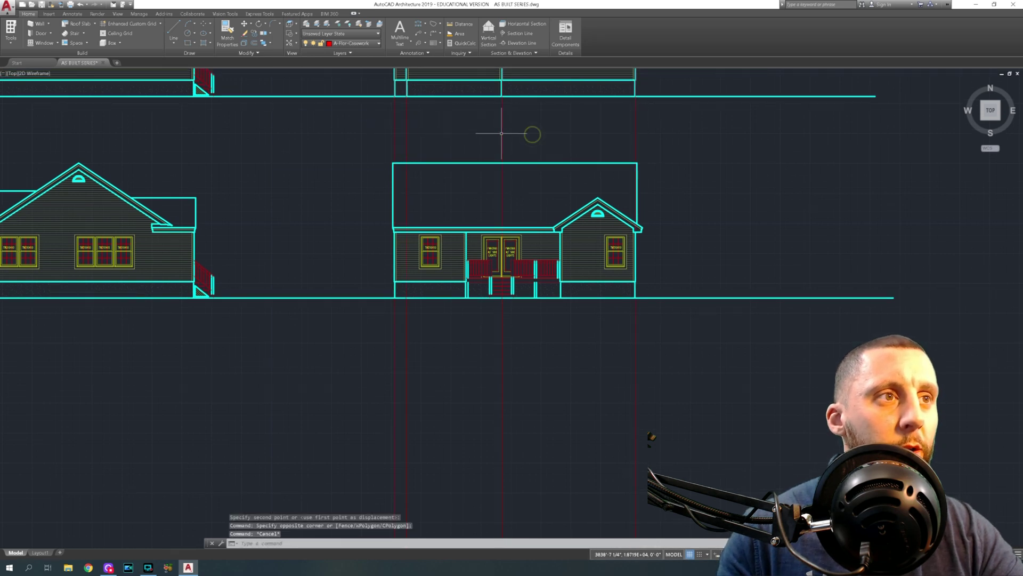
left_click(656, 115)
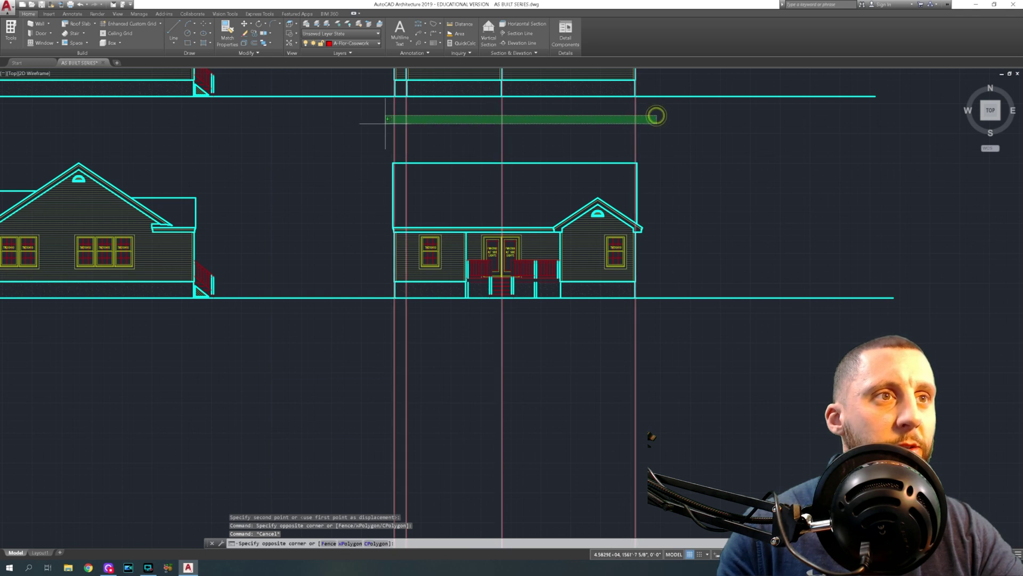
left_click(383, 122)
key("Delete")
middle_click_drag(533, 244, 475, 234)
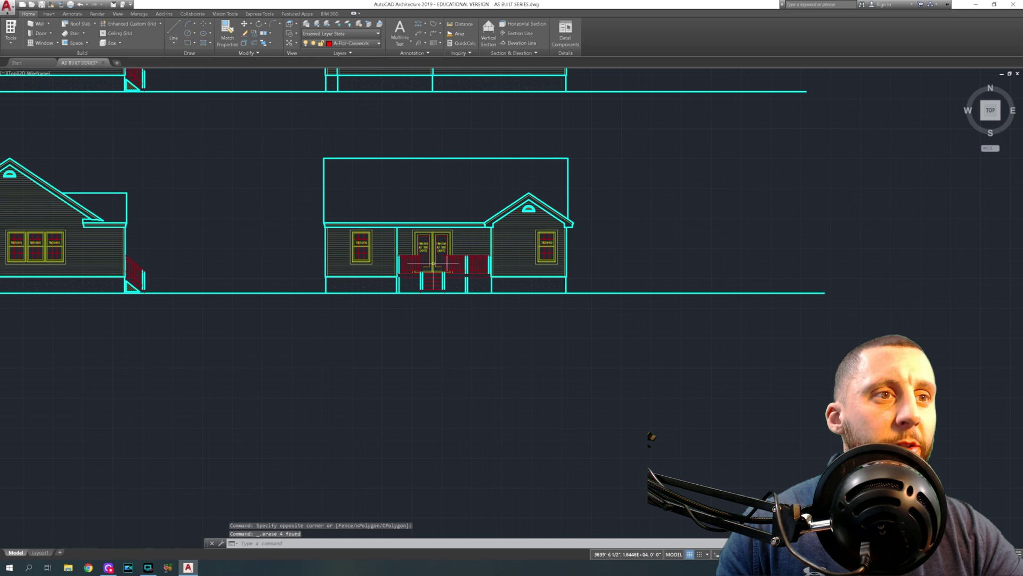
Erase the siding hatch from the mirrored elevation's walls.
left_click(390, 250)
key("Delete")
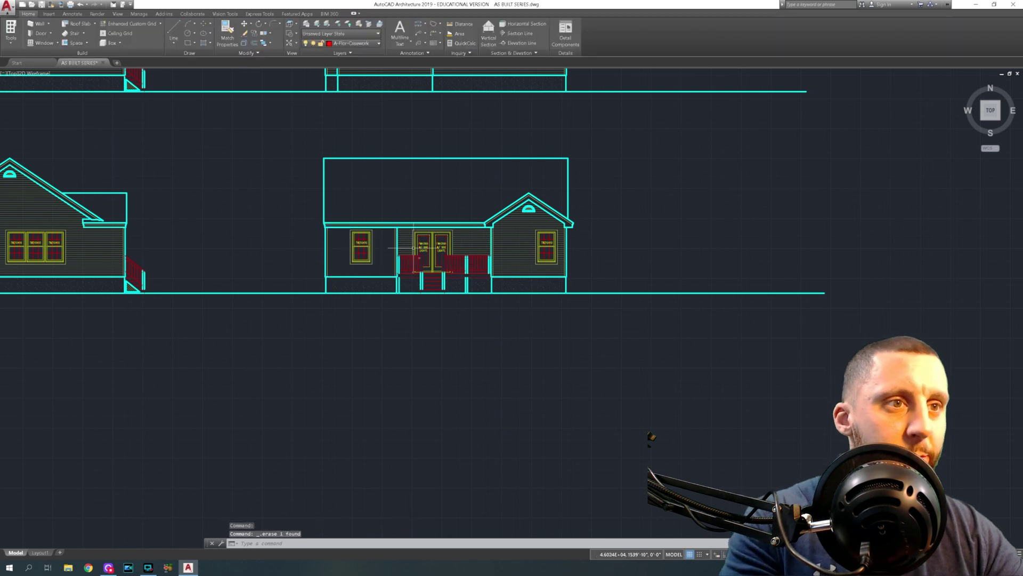
left_click(517, 285)
key("Escape")
scroll(401, 262, "up", 5)
Erase the front porch with its railings, posts and steps, along with the double entry door behind it.
left_click(375, 230)
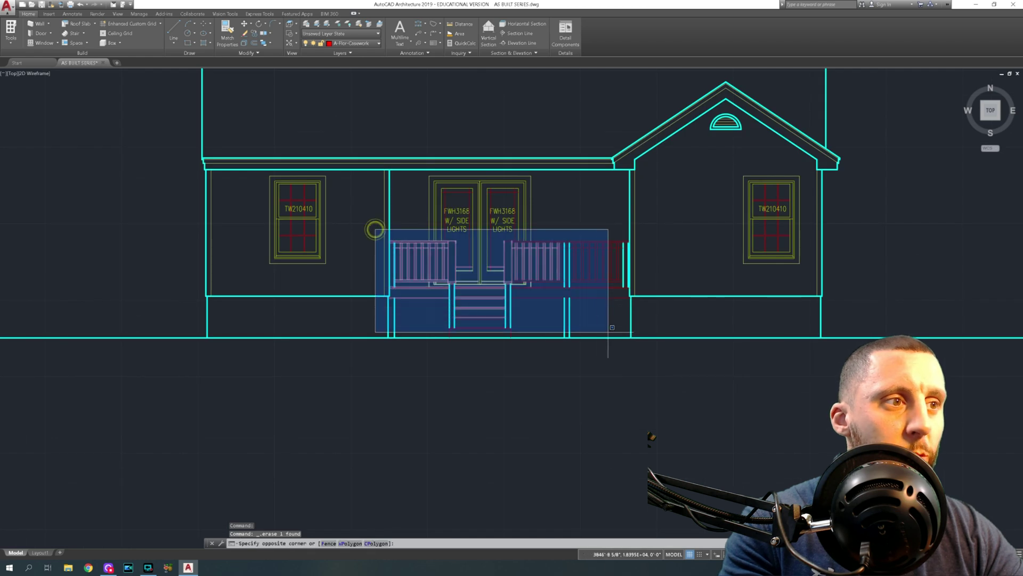
left_click(646, 350)
key("Delete")
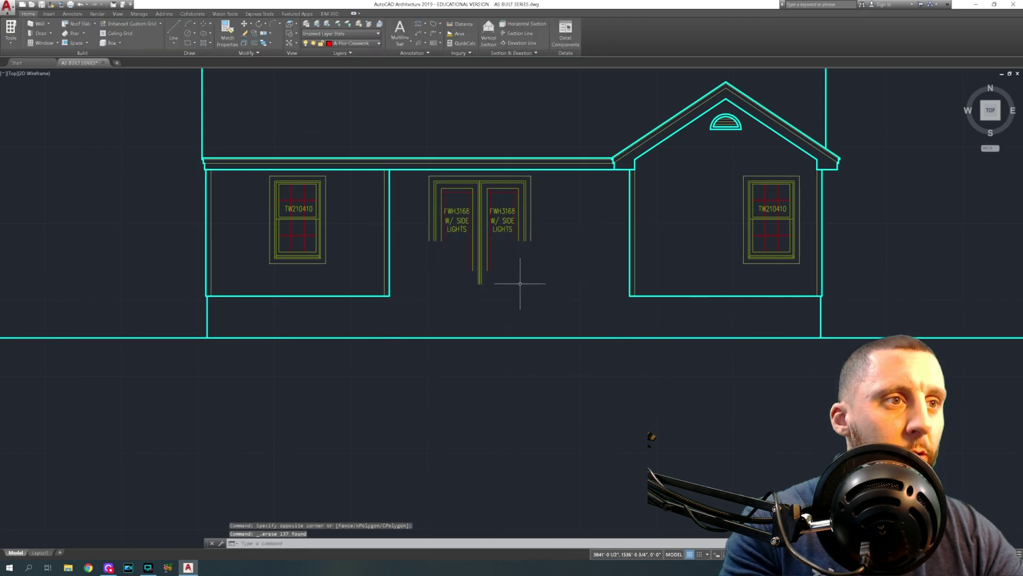
left_click(563, 298)
key("Delete")
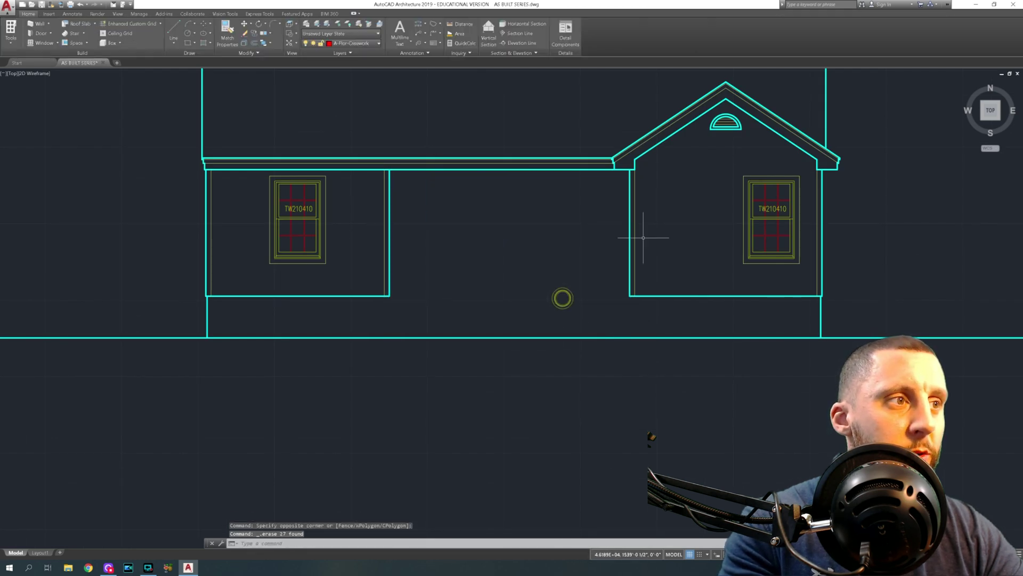
Erase the inner vertical corner lines on both sides of the former porch opening.
left_click(608, 235)
key("Delete")
left_click(472, 207)
left_click(373, 226)
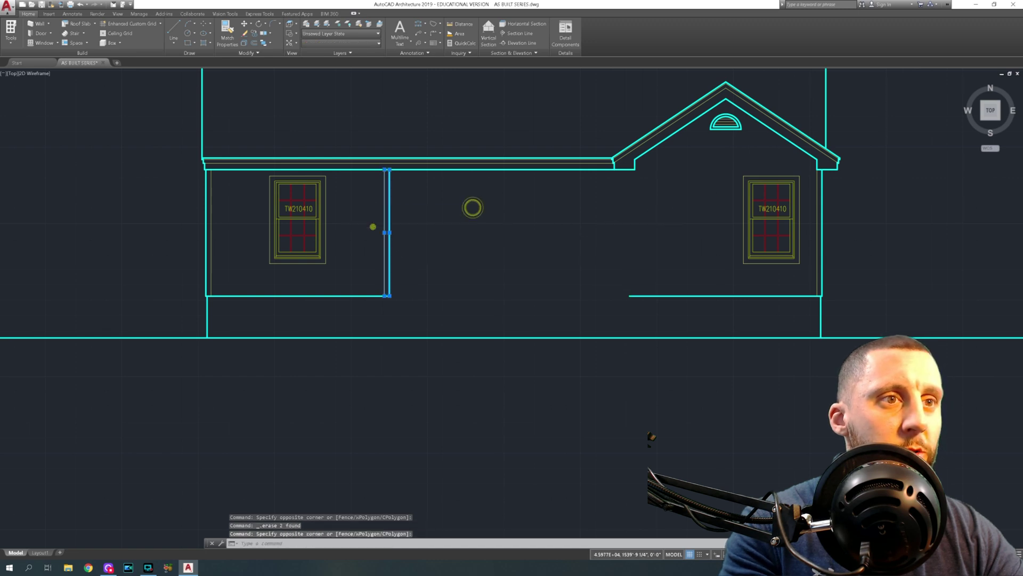
key("Delete")
middle_click_drag(373, 226, 388, 236)
Erase the window in the left wall section and move the gable-end window into the empty space right of the house.
left_click(366, 273)
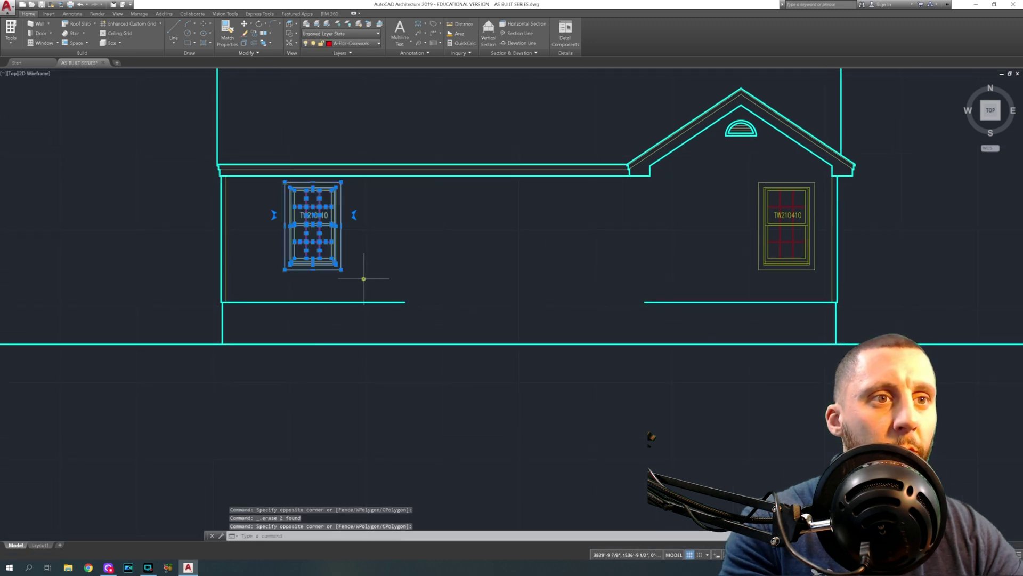
key("Delete")
middle_click_drag(571, 261, 418, 266)
left_click(587, 173)
left_click(683, 275)
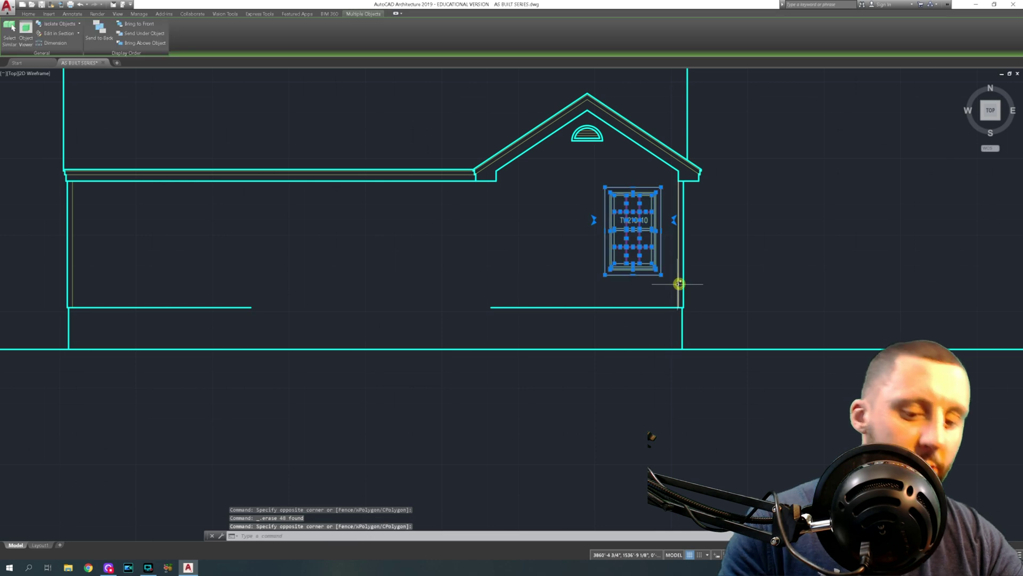
type("m")
key("Return")
left_click(645, 253)
left_click(840, 176)
Erase the front gable roof with its sloped lines, half-round vent and both eave returns.
middle_click_drag(586, 160, 638, 158)
left_click(506, 150)
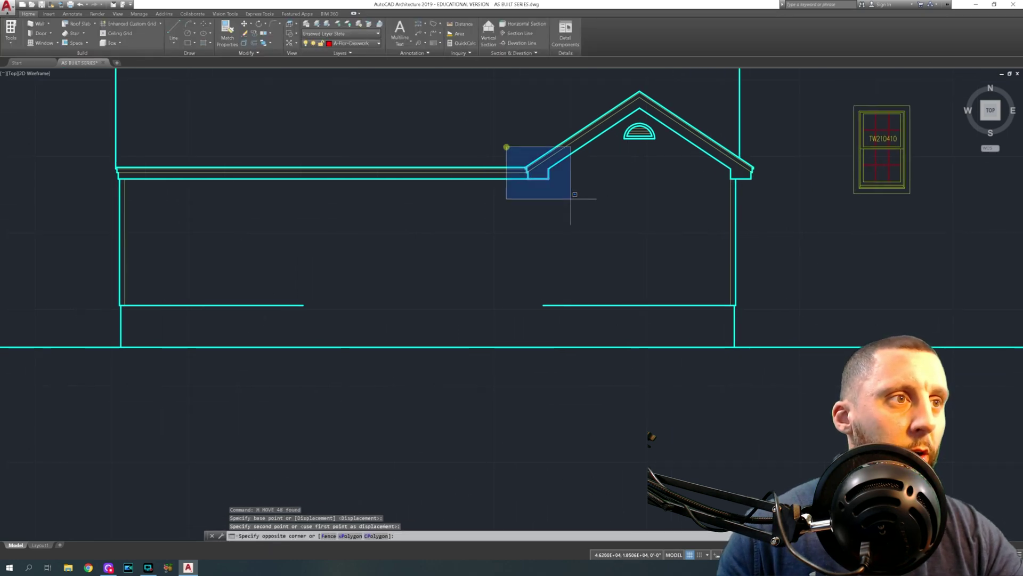
left_click(573, 202)
key("Delete")
left_click(578, 185)
left_click(551, 120)
key("Delete")
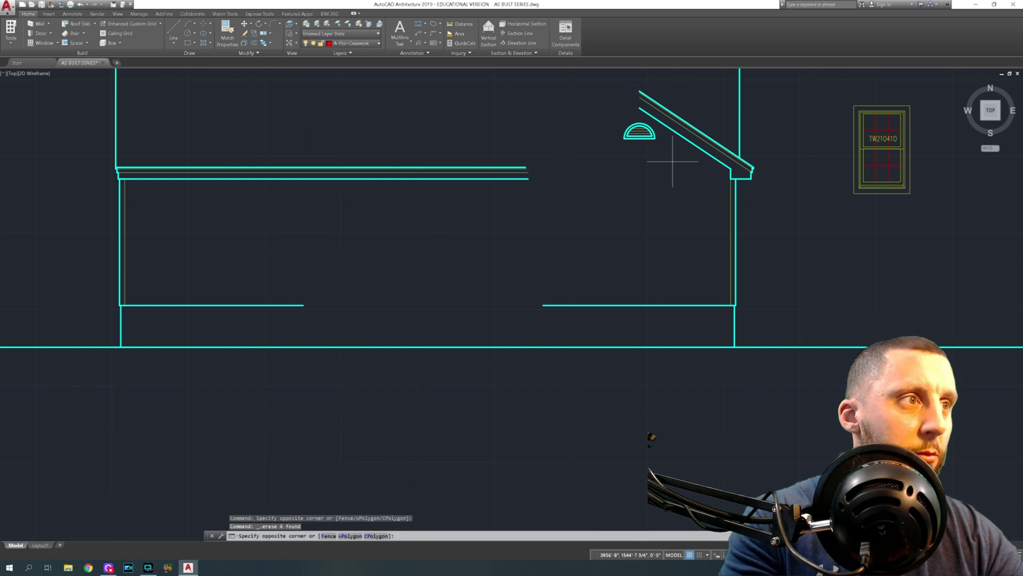
left_click(672, 160)
left_click(612, 82)
key("Delete")
middle_click_drag(682, 185, 619, 183)
left_click(637, 142)
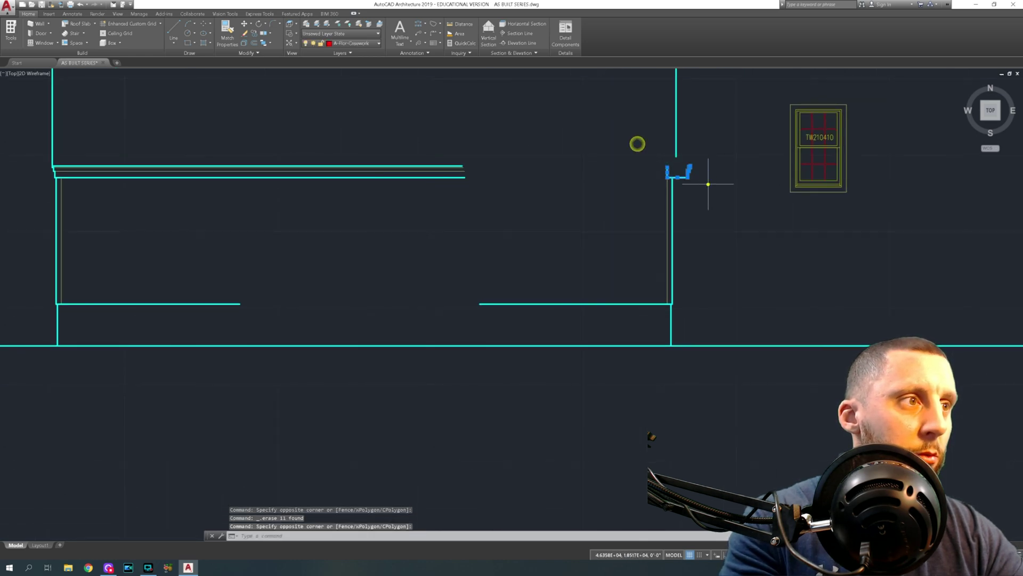
left_click(708, 184)
key("Delete")
Erase the right segment of the wall's base line and stretch the left segment to the right exterior wall corner.
left_click(612, 286)
left_click(590, 315)
key("Delete")
middle_click_drag(558, 300, 642, 255)
left_click(429, 246)
left_click(309, 270)
left_click(324, 258)
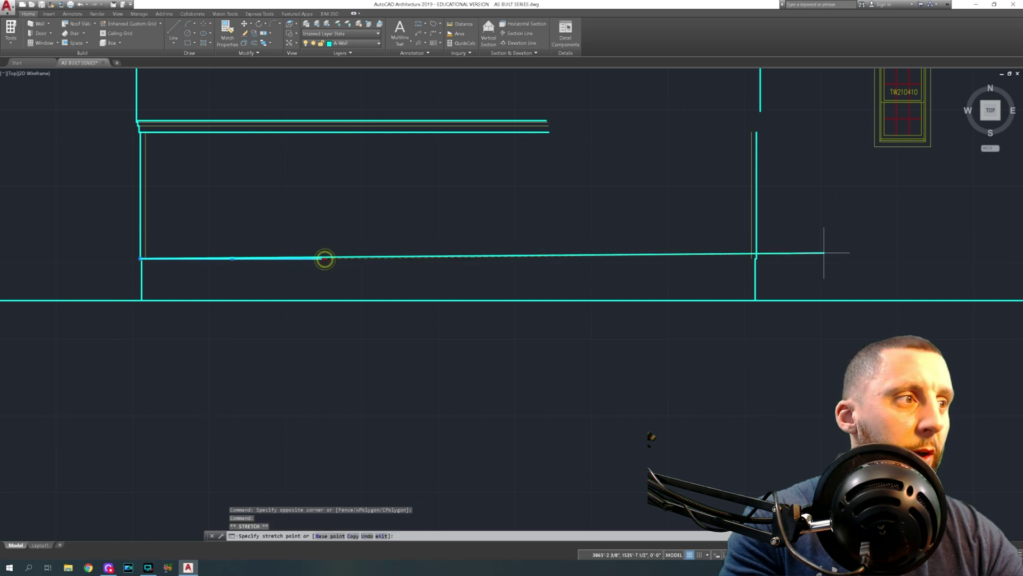
scroll(787, 259, "up", 6)
key("Escape")
scroll(666, 261, "down", 6)
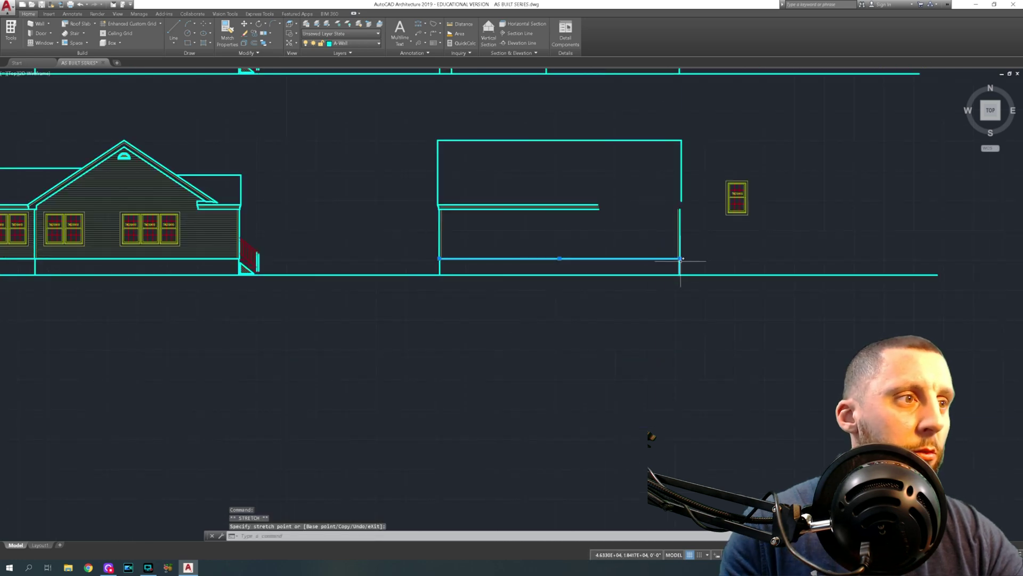
Mirror the left roof edge and stepped eave end lines about the house's vertical centerline, keeping the source objects.
scroll(629, 228, "up", 4)
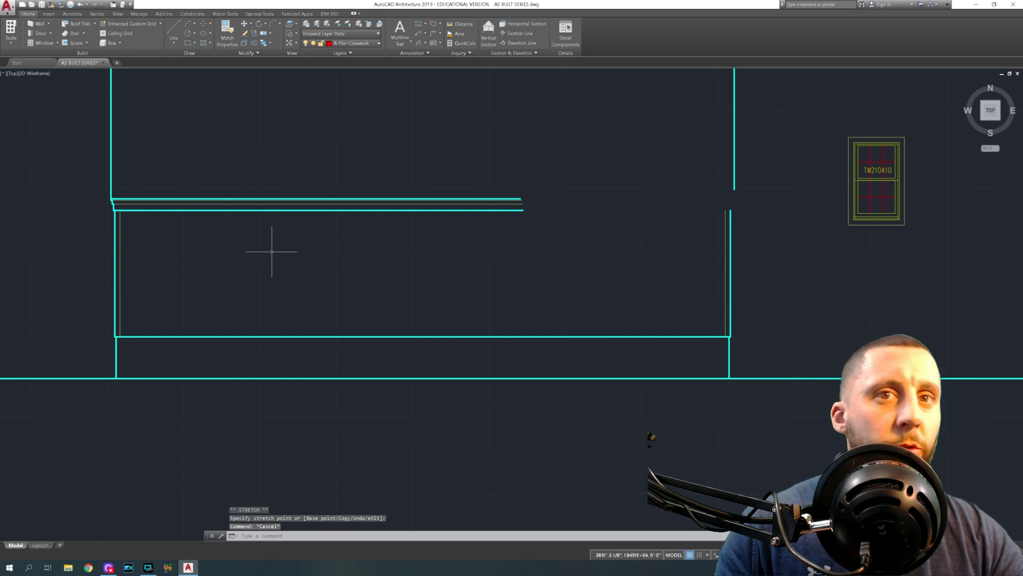
middle_click_drag(105, 224, 187, 222)
scroll(198, 203, "up", 3)
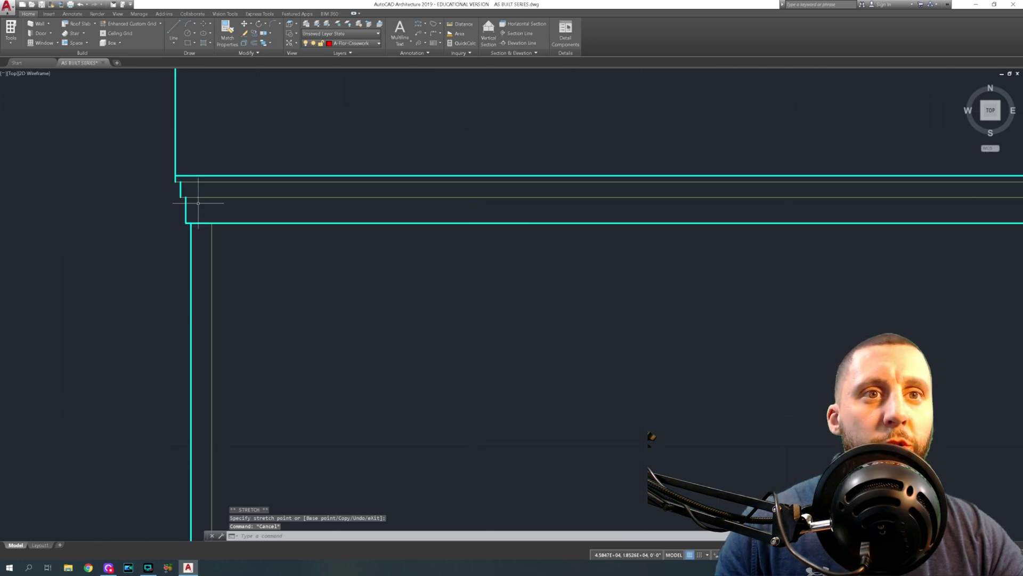
left_click(198, 236)
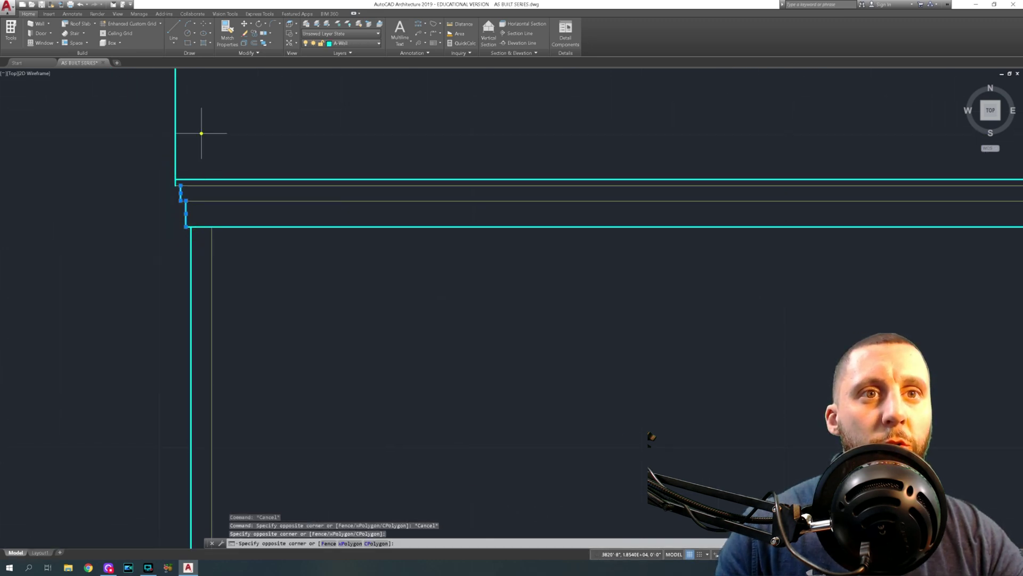
left_click(162, 150)
type("mi")
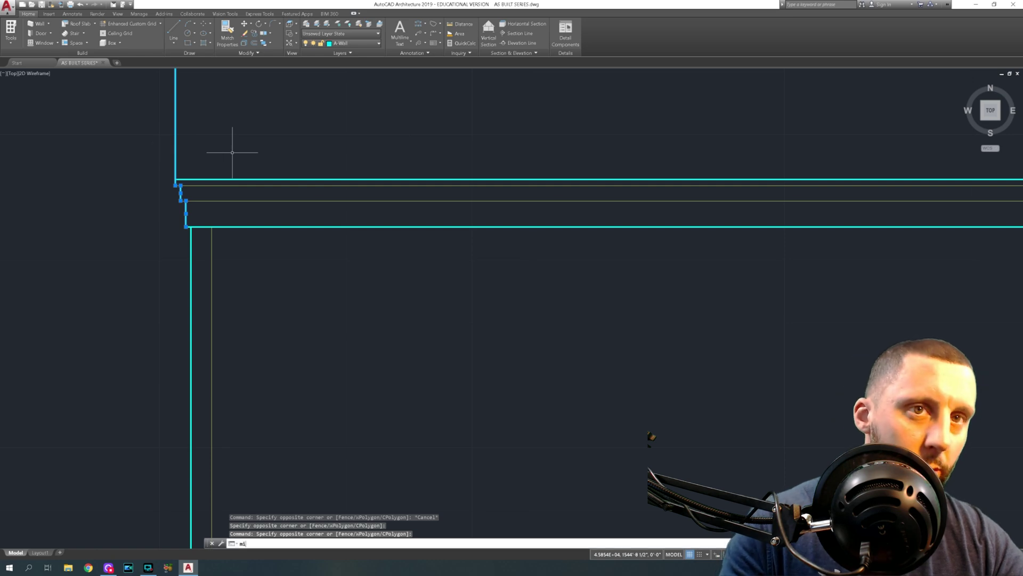
key("Return")
scroll(234, 154, "down", 5)
middle_click_drag(238, 157, 212, 277)
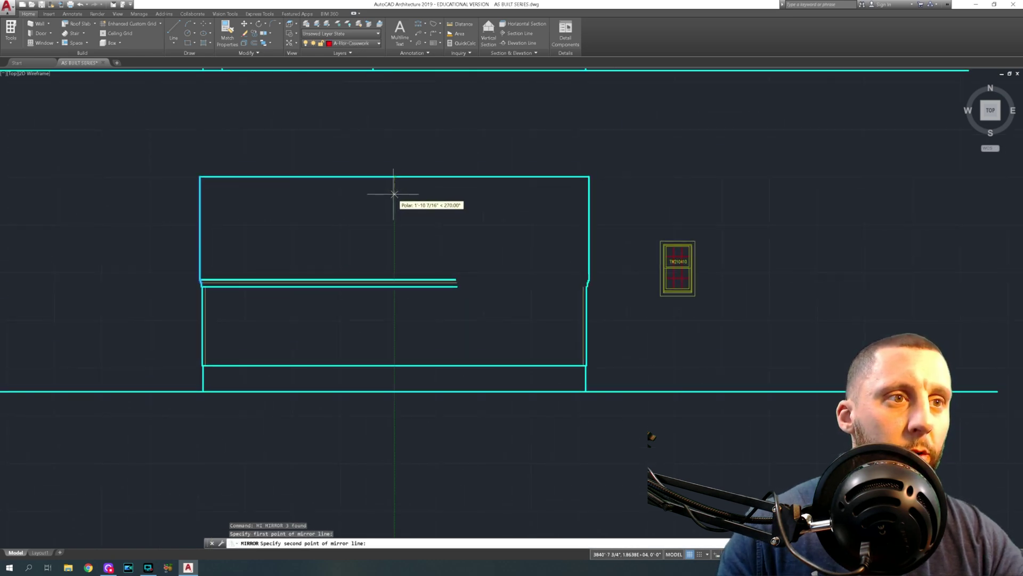
left_click(394, 194)
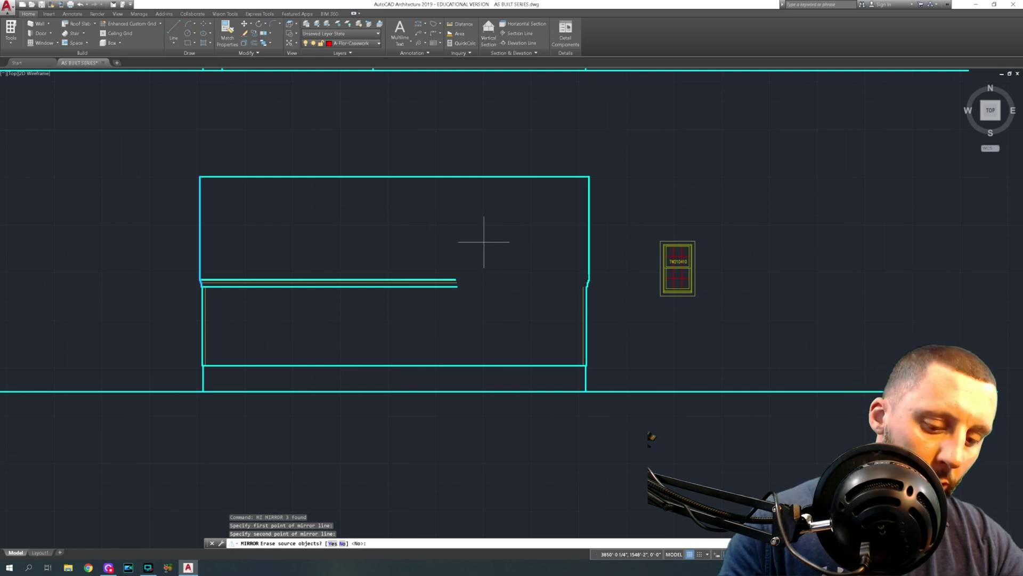
type("no")
key("Return")
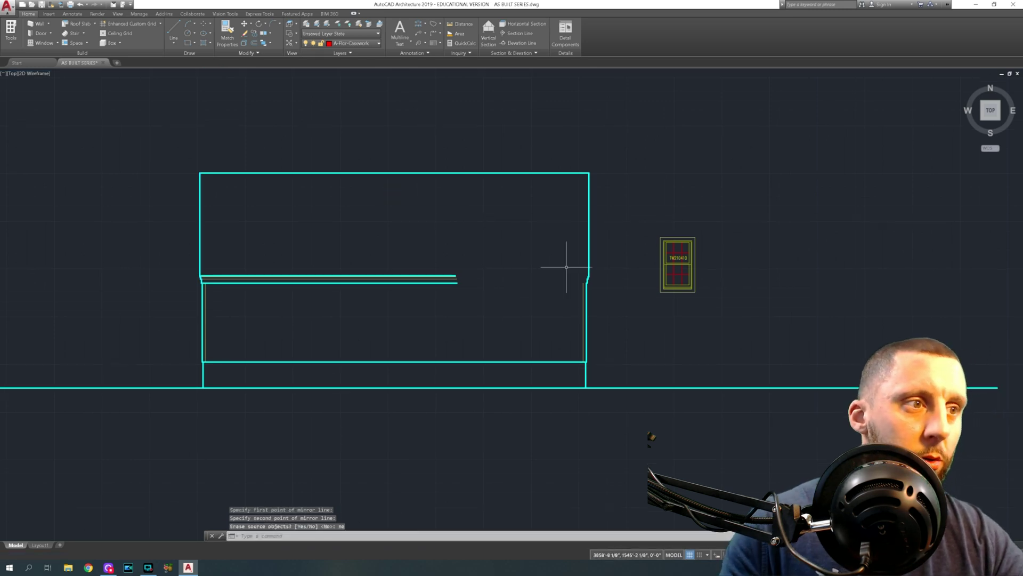
Erase the duplicate vertical roof edge line at the right end of the elevation.
middle_click_drag(566, 270, 487, 263)
scroll(512, 253, "up", 5)
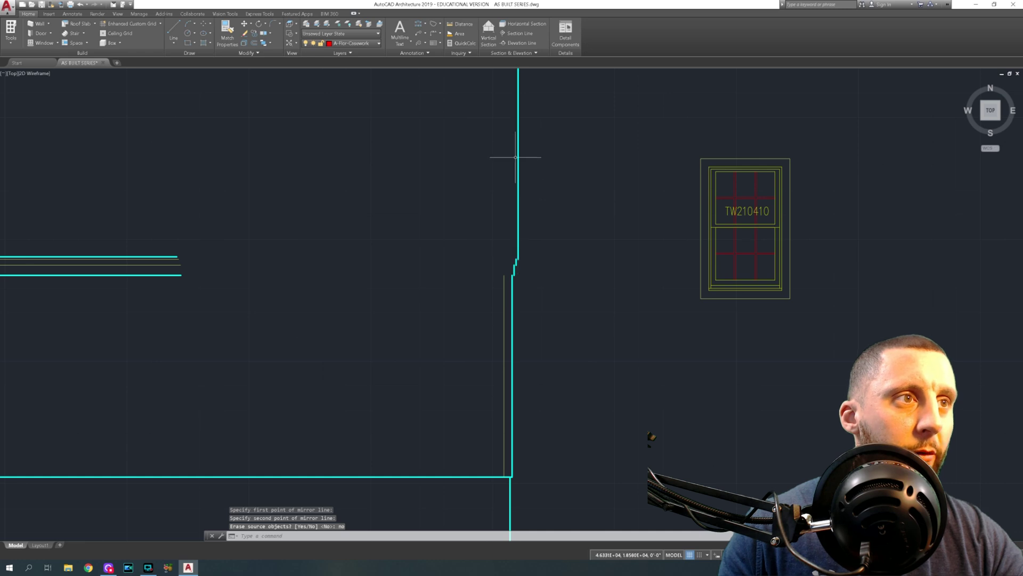
middle_click_drag(516, 158, 523, 248)
left_click(523, 79)
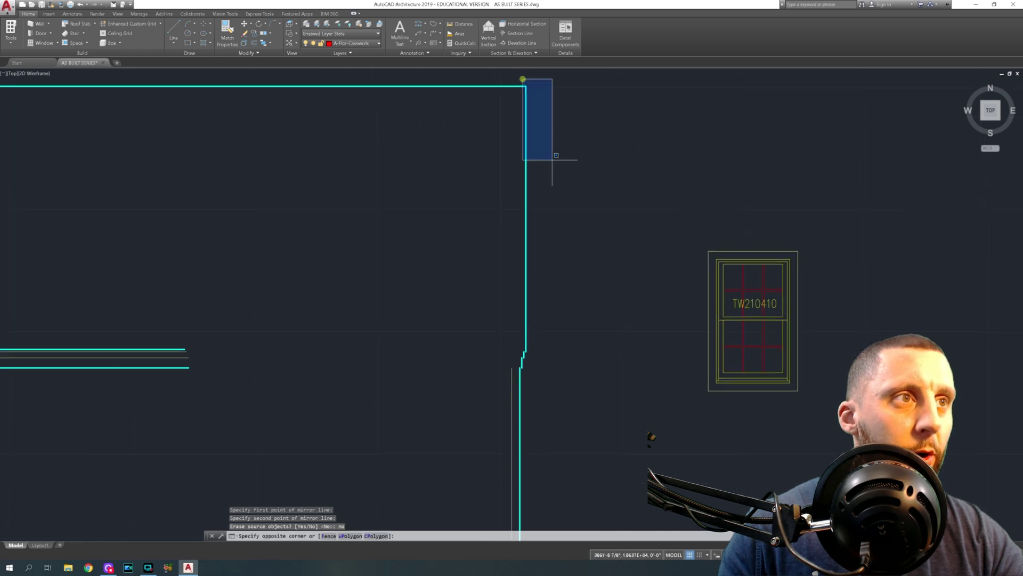
left_click(588, 339)
key("Delete")
scroll(589, 341, "down", 5)
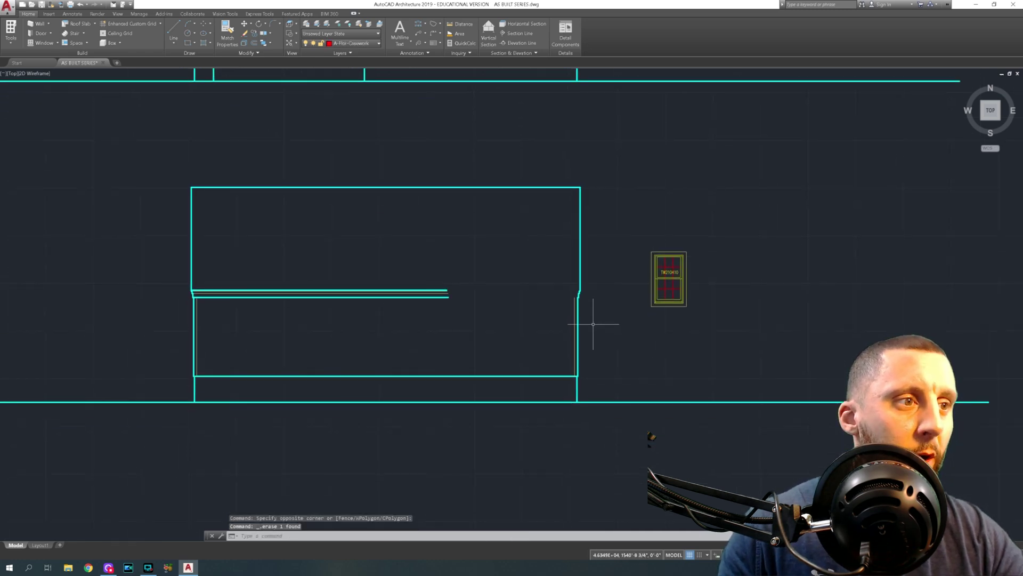
Try to explode the horizontal eave lines that end short of the right wall.
left_click(470, 275)
left_click(429, 318)
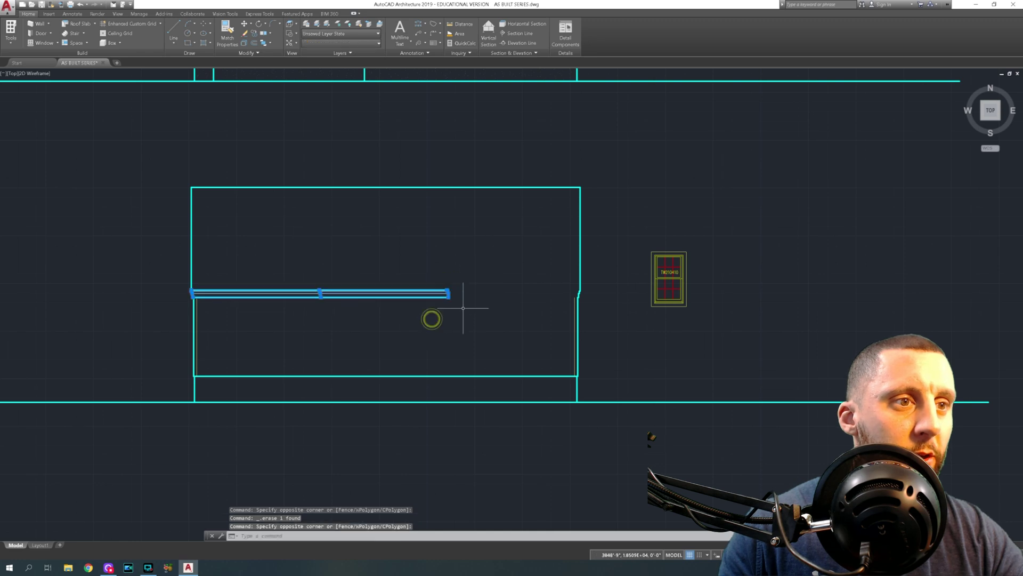
type("x")
key("Return")
scroll(458, 292, "up", 6)
key("Escape")
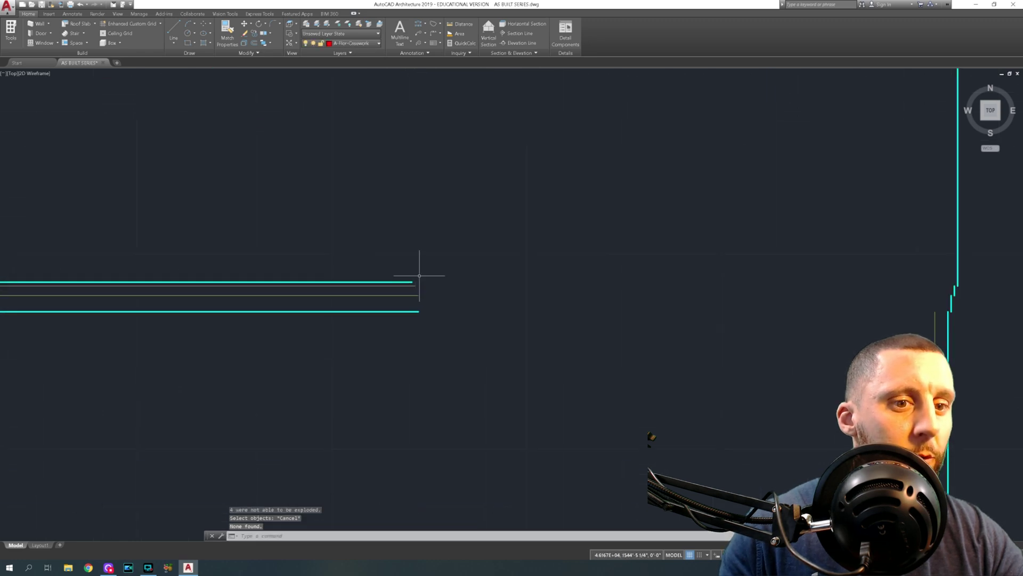
Stretch the right ends of the four horizontal eave lines to the bottom corner of the stepped eave end.
type("ss")
key("Return")
type("s")
key("Return")
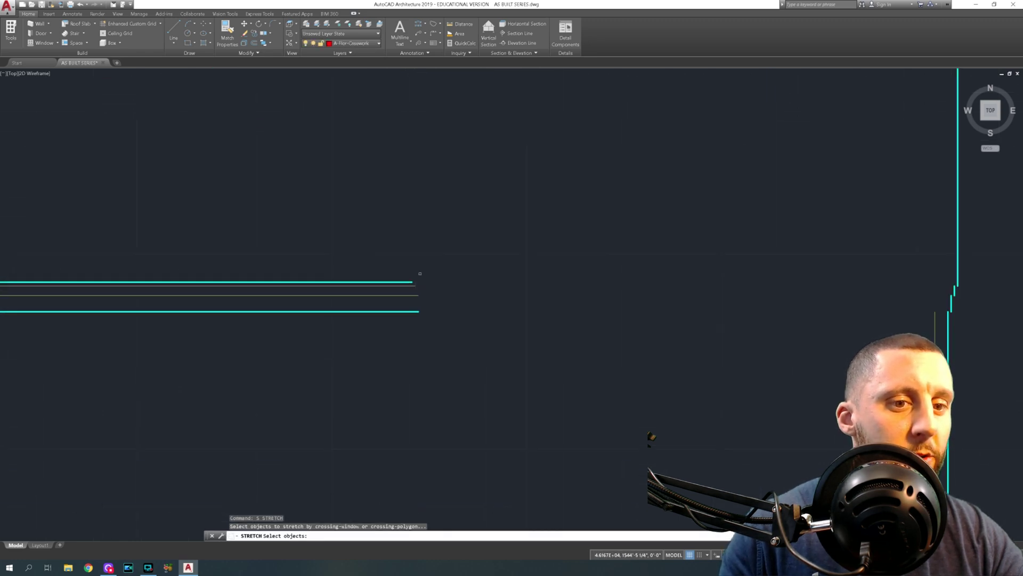
left_click(414, 308)
key("Return")
left_click(418, 311)
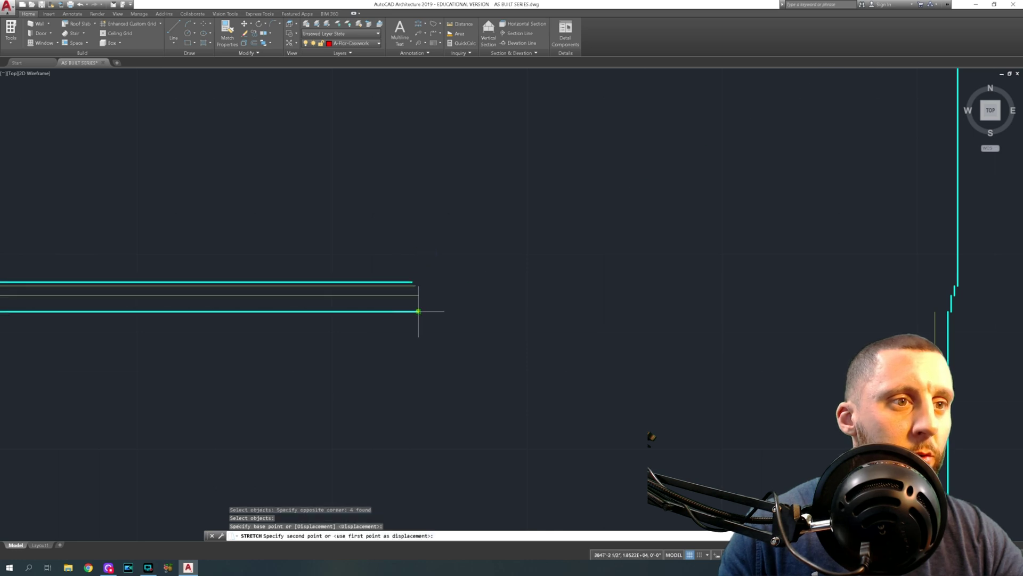
middle_click_drag(744, 312, 370, 288)
scroll(580, 288, "up", 6)
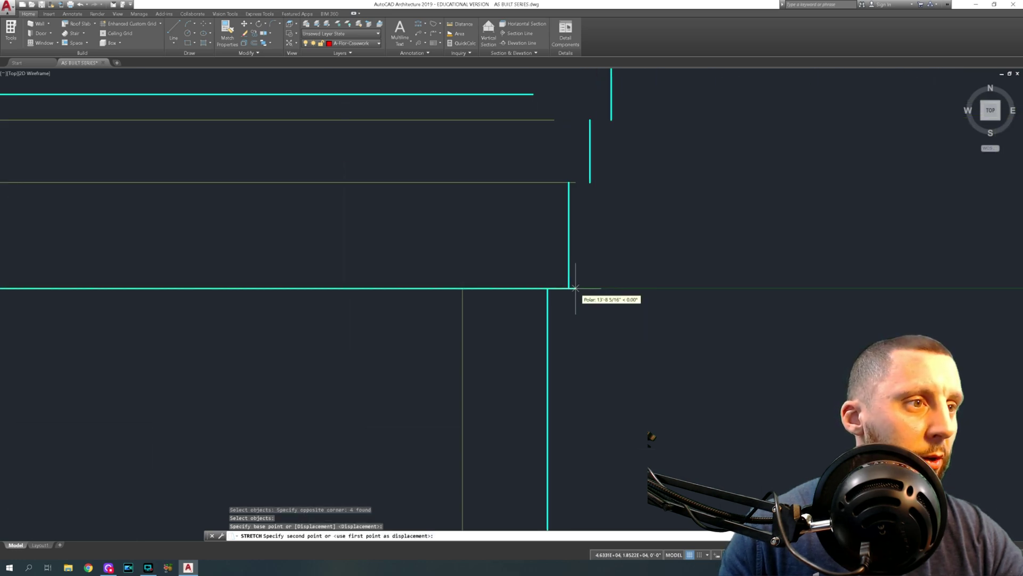
key("Escape")
Extend the three upper horizontal eave lines to the stepped eave end and roof edge at the right wall.
middle_click_drag(548, 251, 527, 325)
type("e")
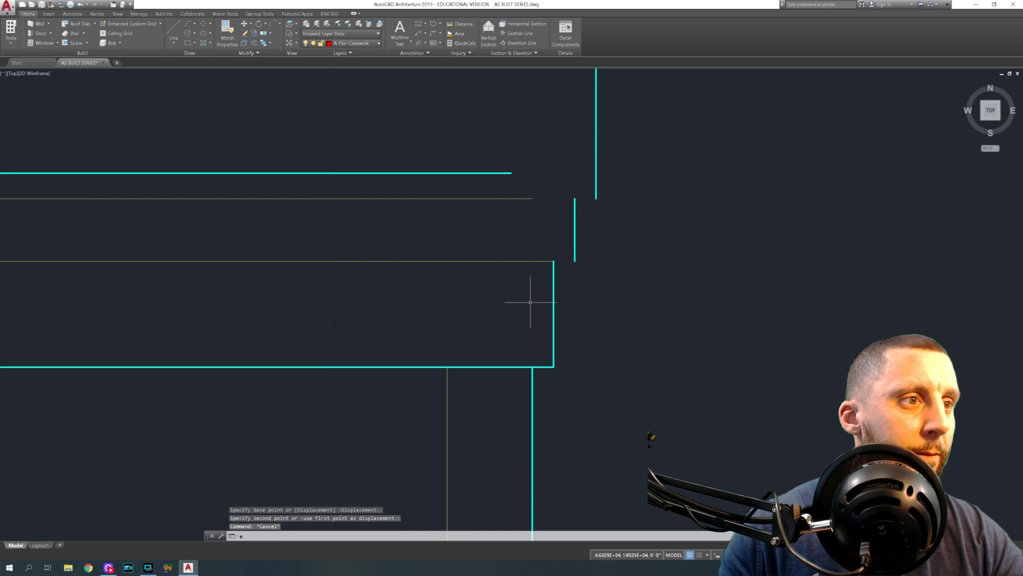
type("x")
key("Return")
left_click(534, 262)
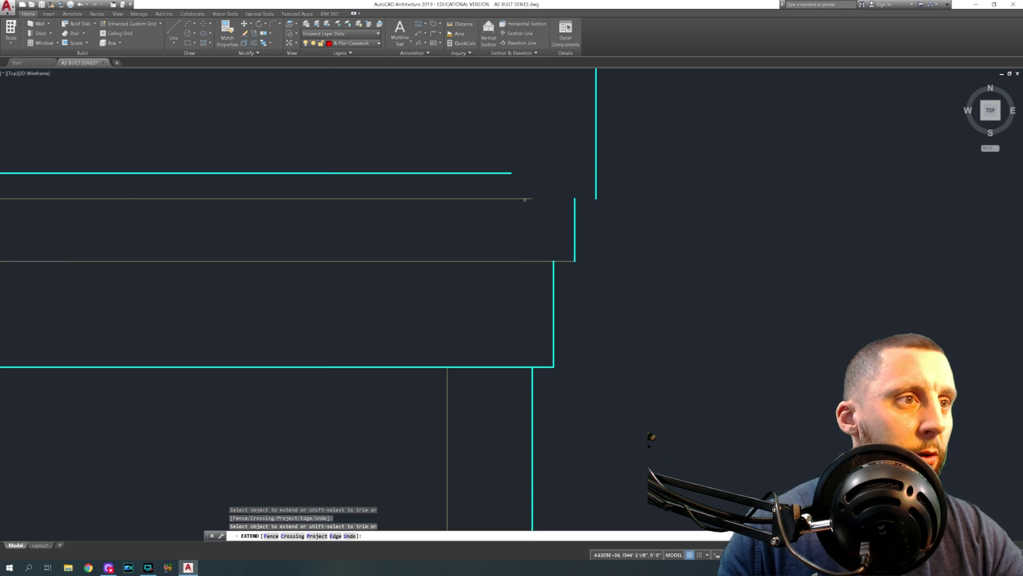
left_click(525, 199)
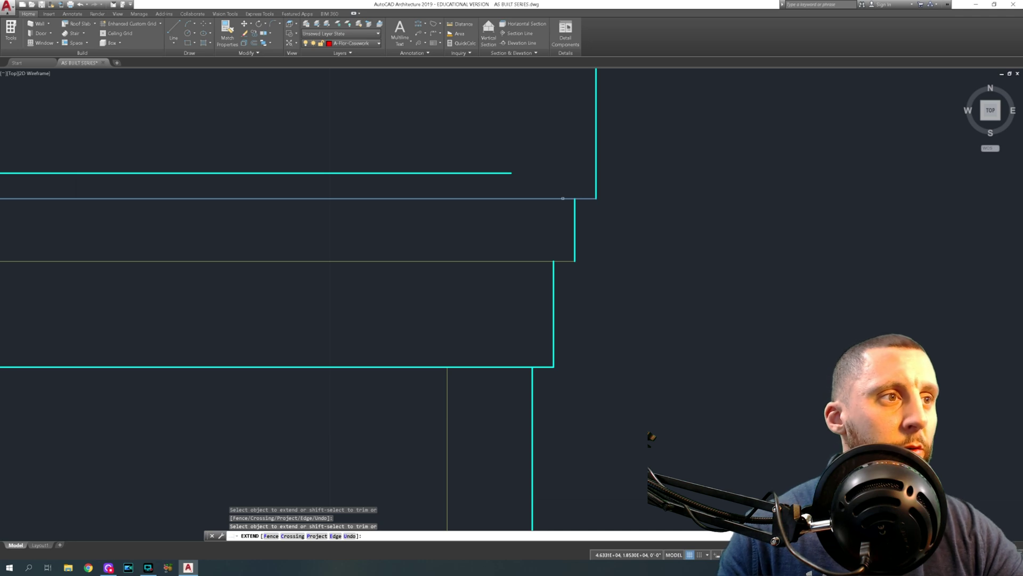
left_click(563, 198)
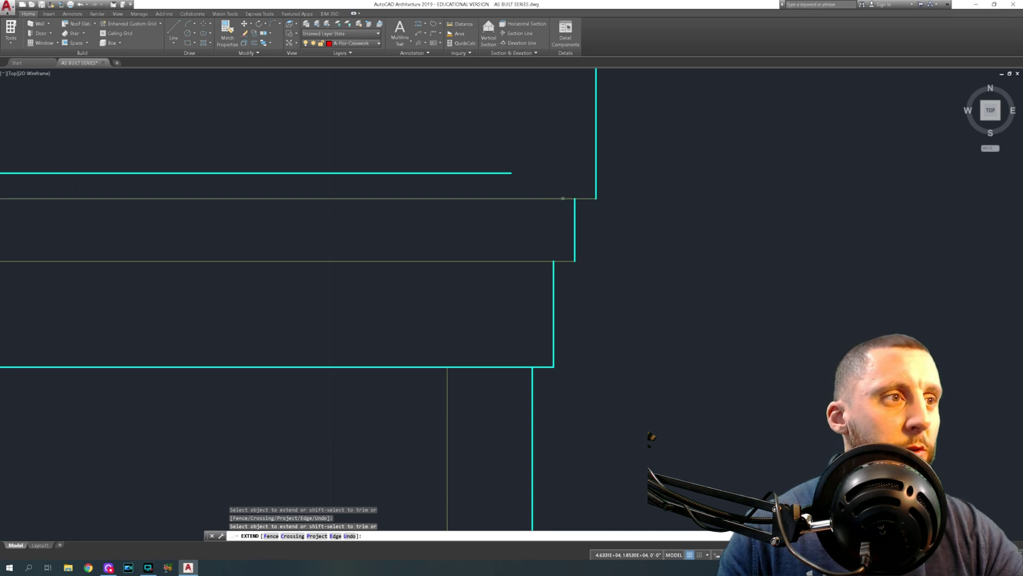
left_click(563, 199)
left_click(508, 173)
scroll(569, 194, "down", 3)
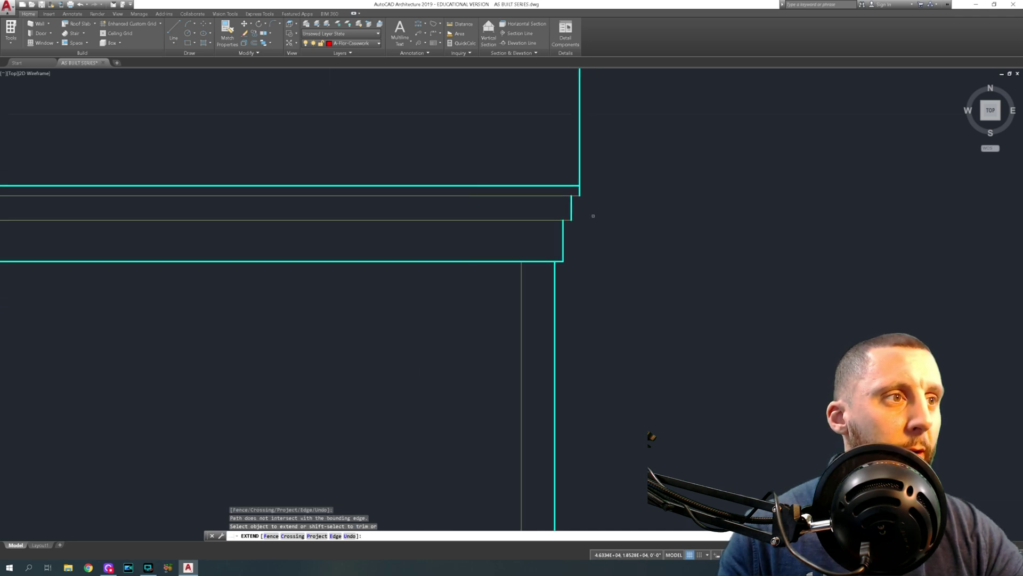
key("Escape")
Draw a vertical construction line through the left wall corner of the gabled section in the elevation above.
scroll(593, 215, "down", 5)
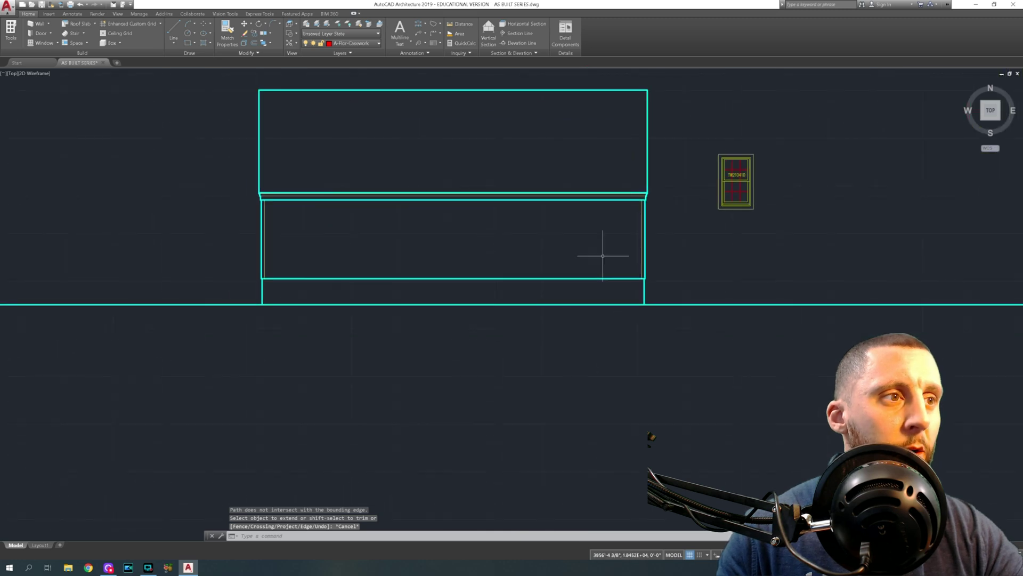
scroll(603, 256, "down", 5)
scroll(460, 186, "up", 5)
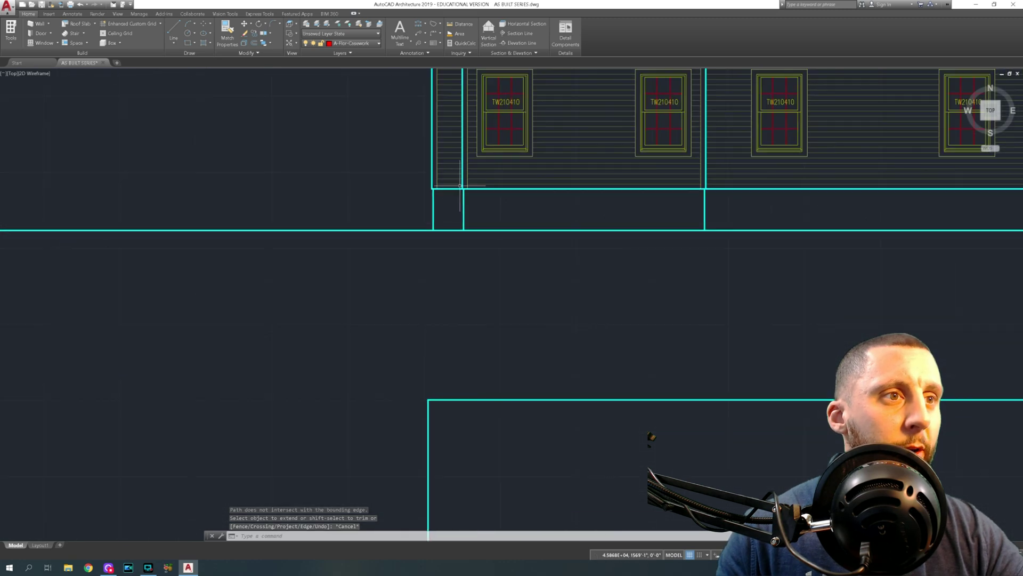
scroll(460, 186, "up", 5)
type("xli")
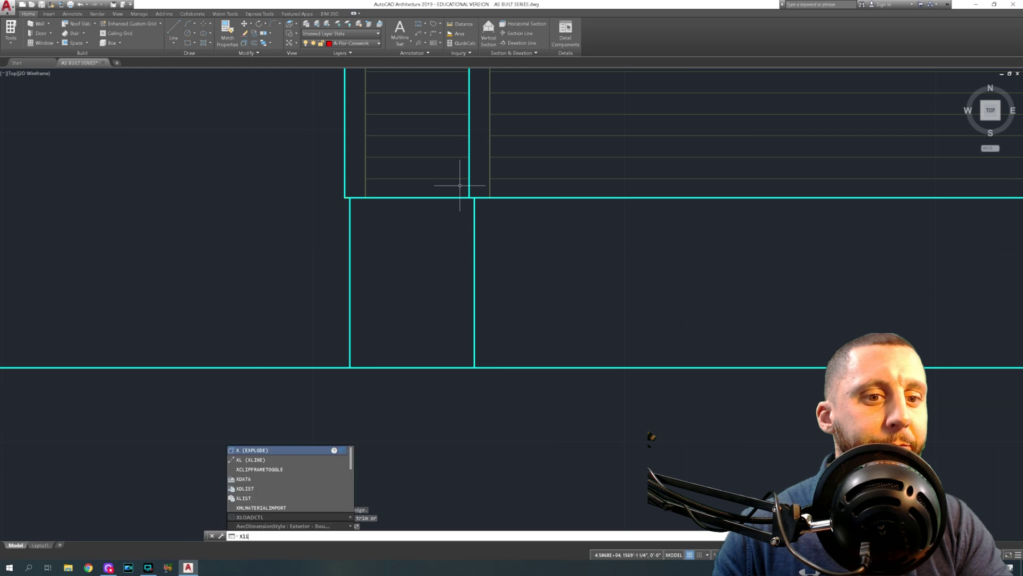
key("Return")
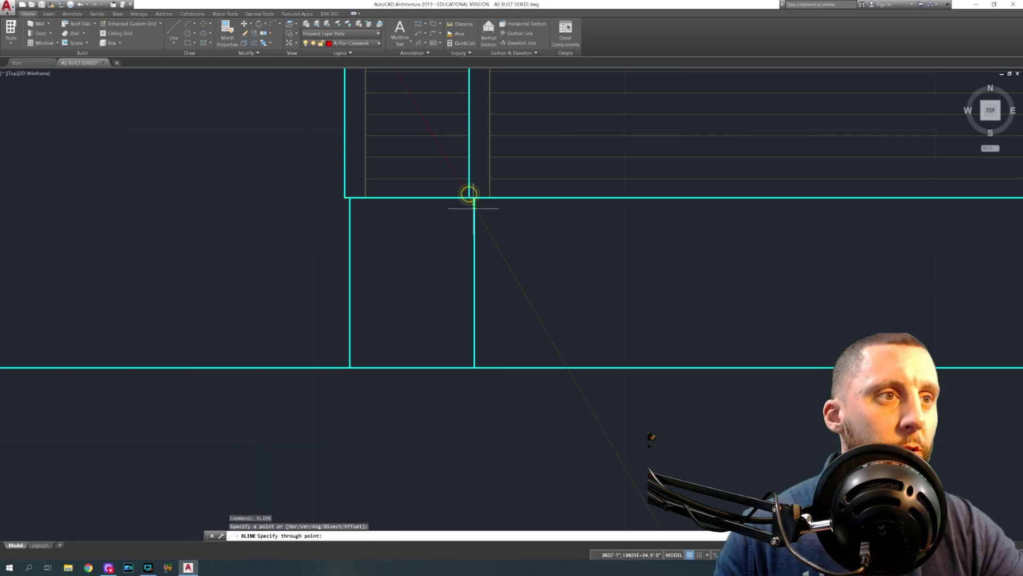
left_click(469, 196)
scroll(470, 216, "down", 3)
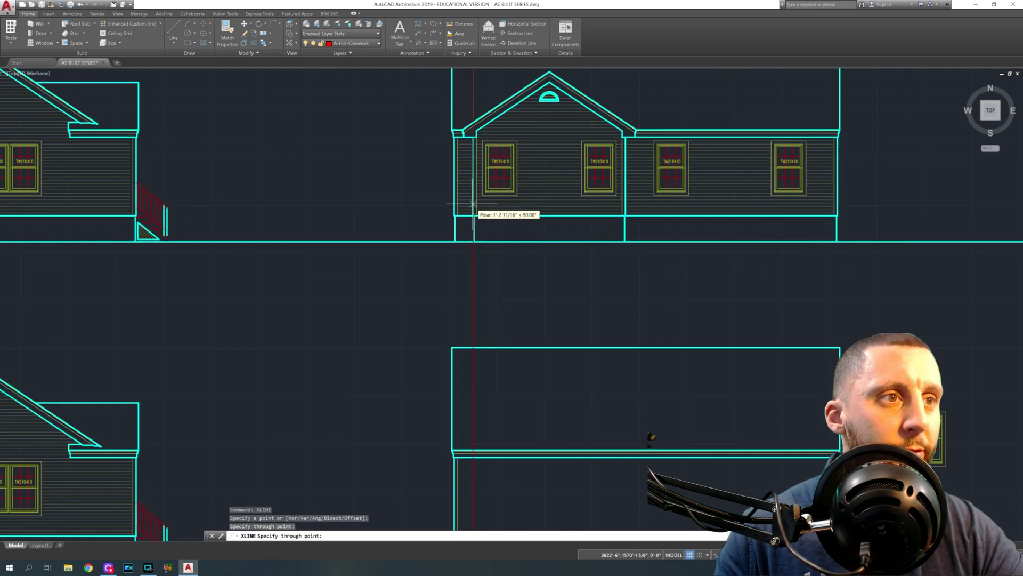
scroll(471, 210, "up", 4)
scroll(498, 226, "down", 2)
middle_click_drag(497, 226, 274, 215)
key("Return")
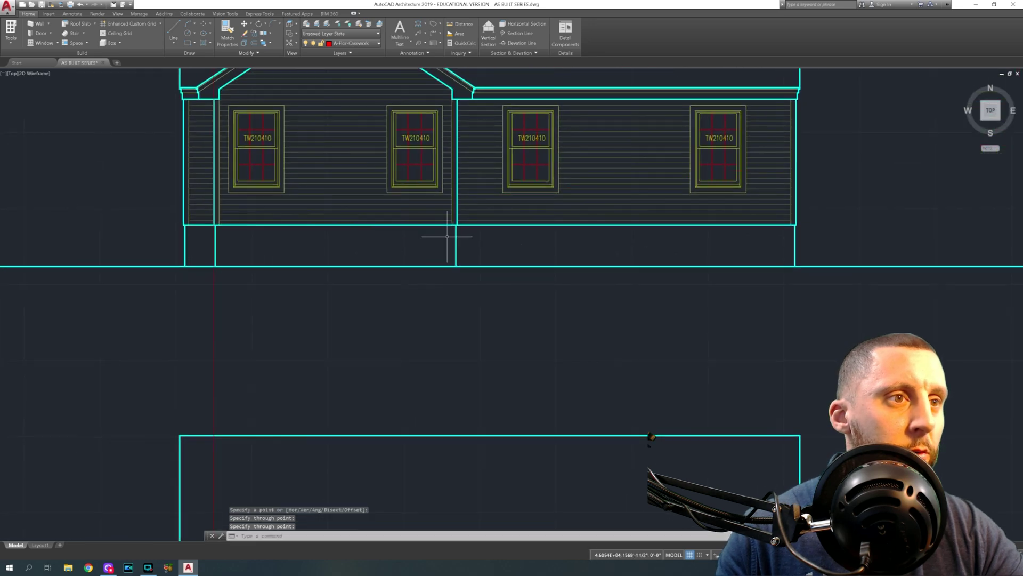
Draw a vertical construction line through the lower-right exterior corner of the projecting room in the floor plan.
scroll(634, 219, "down", 3)
middle_click_drag(600, 224, 594, 393)
scroll(530, 225, "up", 6)
middle_click_drag(537, 234, 437, 184)
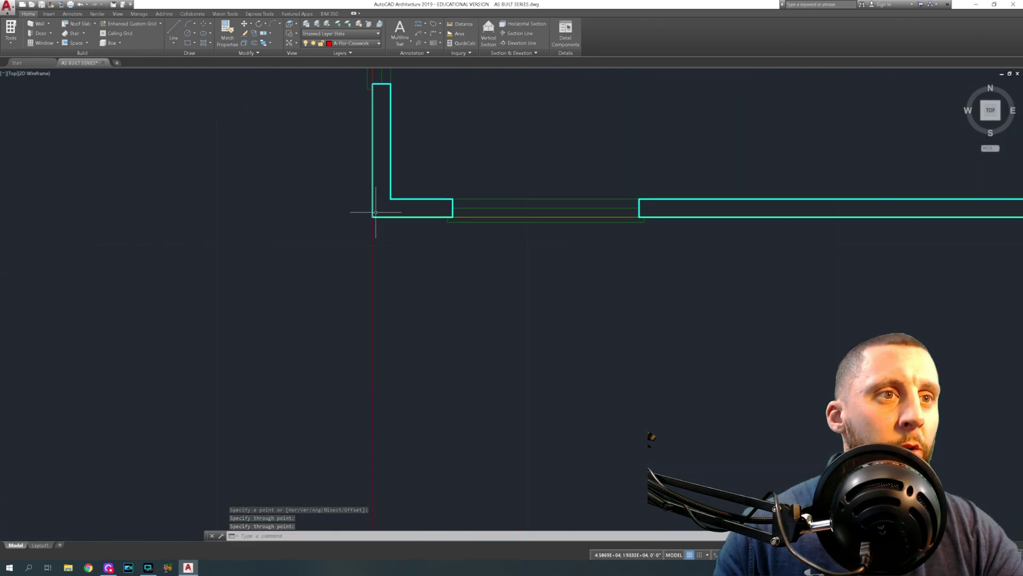
scroll(398, 220, "down", 4)
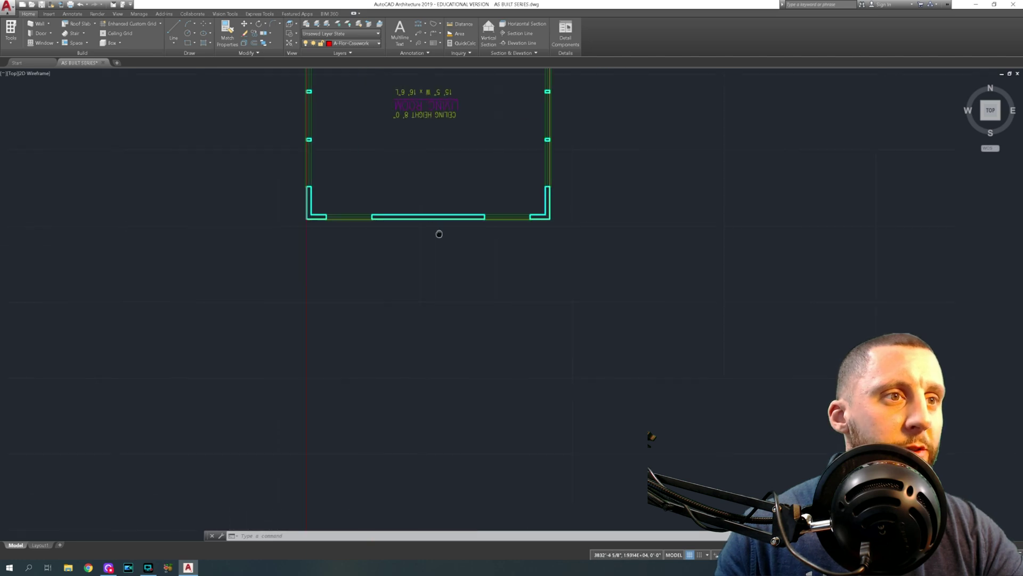
middle_click_drag(439, 230, 350, 231)
scroll(461, 218, "up", 2)
key("space")
left_click(463, 218)
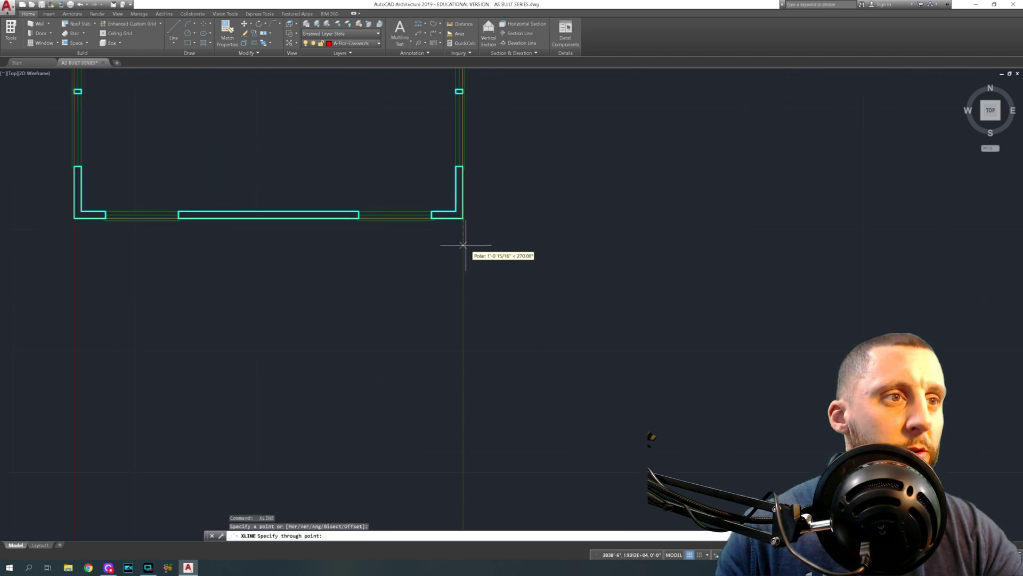
left_click(467, 247)
key("space")
Trim both vertical construction lines above the lowest eave line of the plain elevation.
scroll(467, 247, "down", 8)
middle_click_drag(486, 314, 499, 169)
scroll(448, 358, "up", 6)
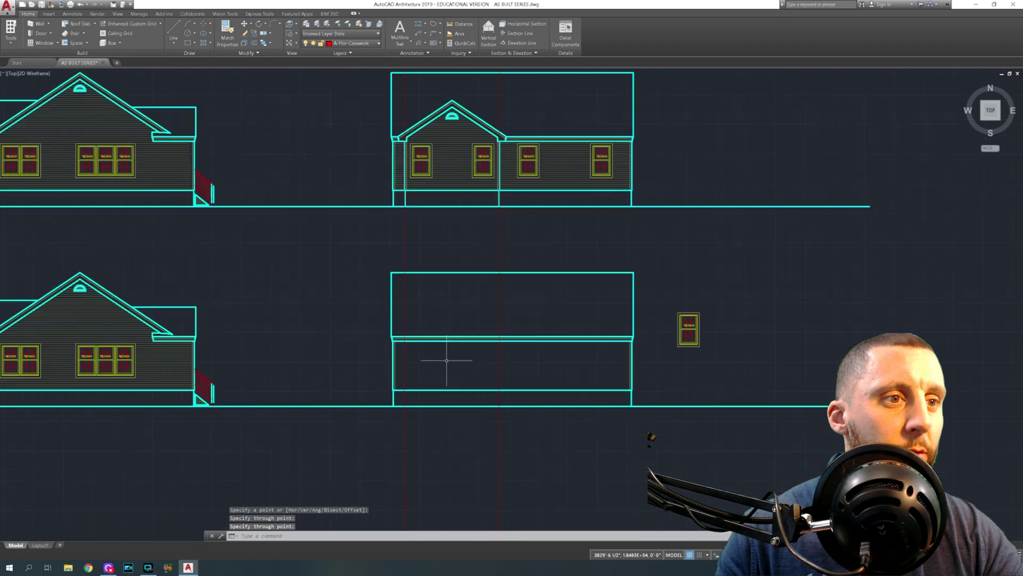
type("tr")
key("Return")
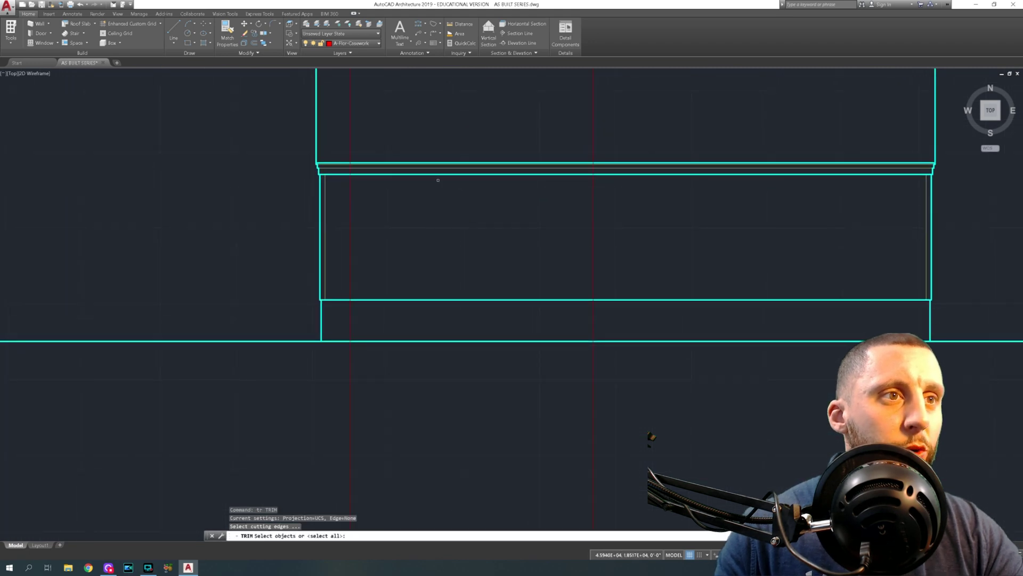
left_click(435, 175)
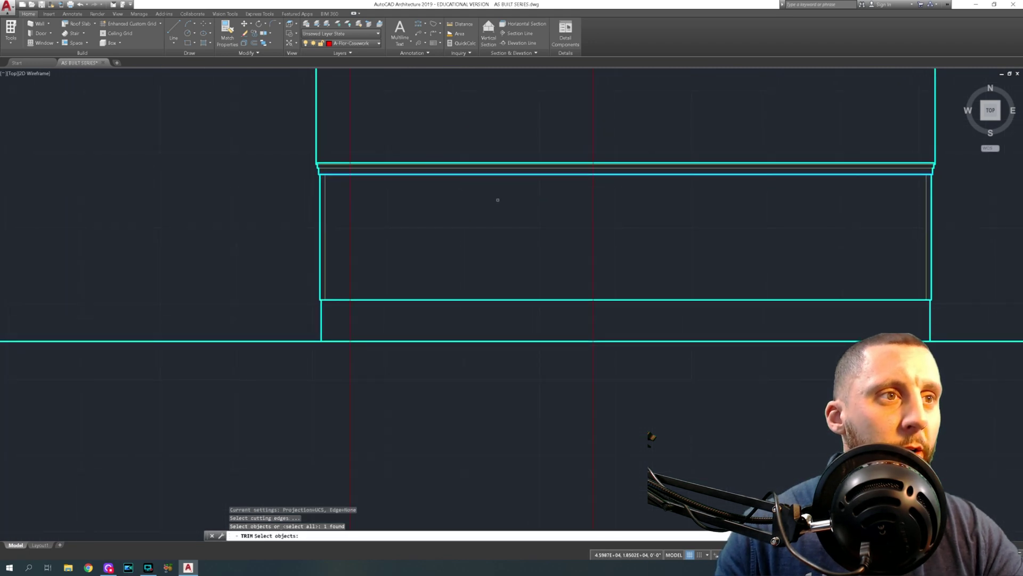
key("Return")
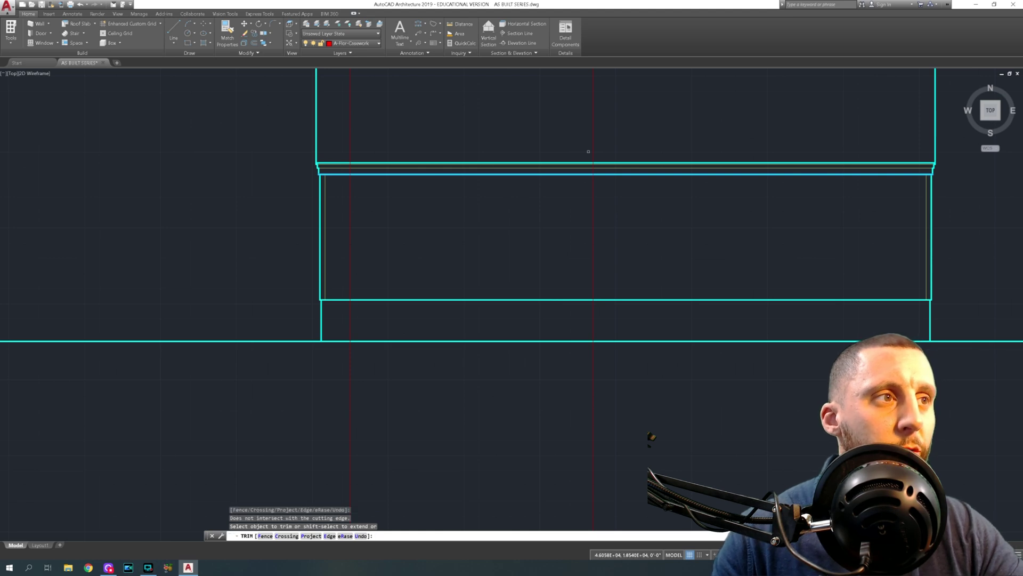
left_click(602, 114)
left_click(345, 127)
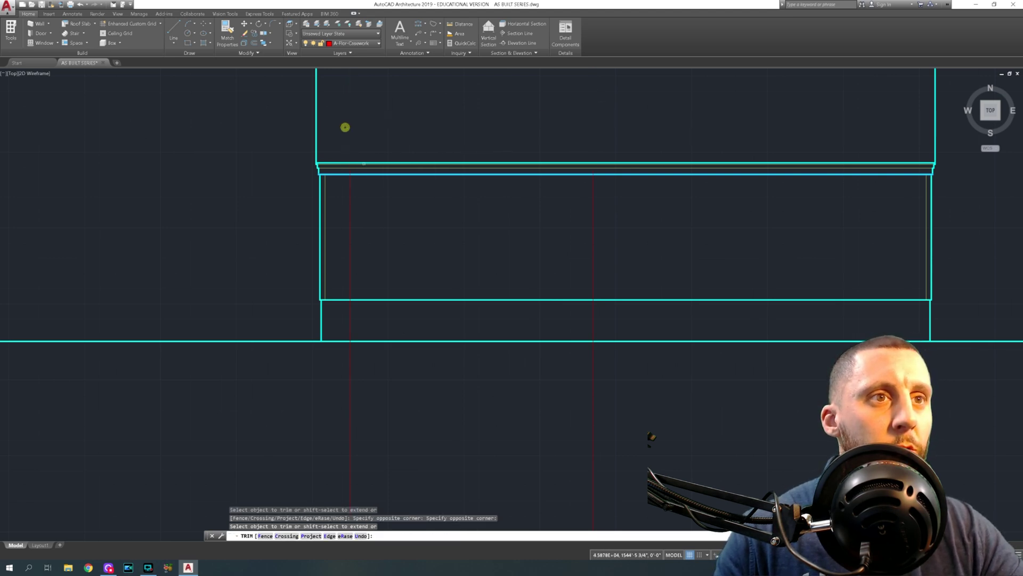
key("Escape")
Trim both vertical construction lines below the wall's base line.
type("tr")
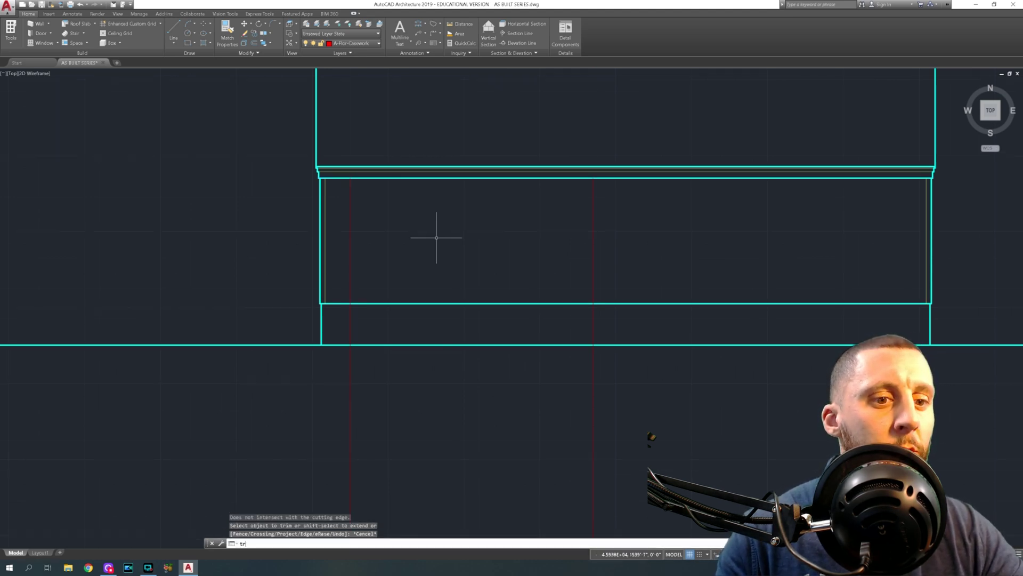
key("Return")
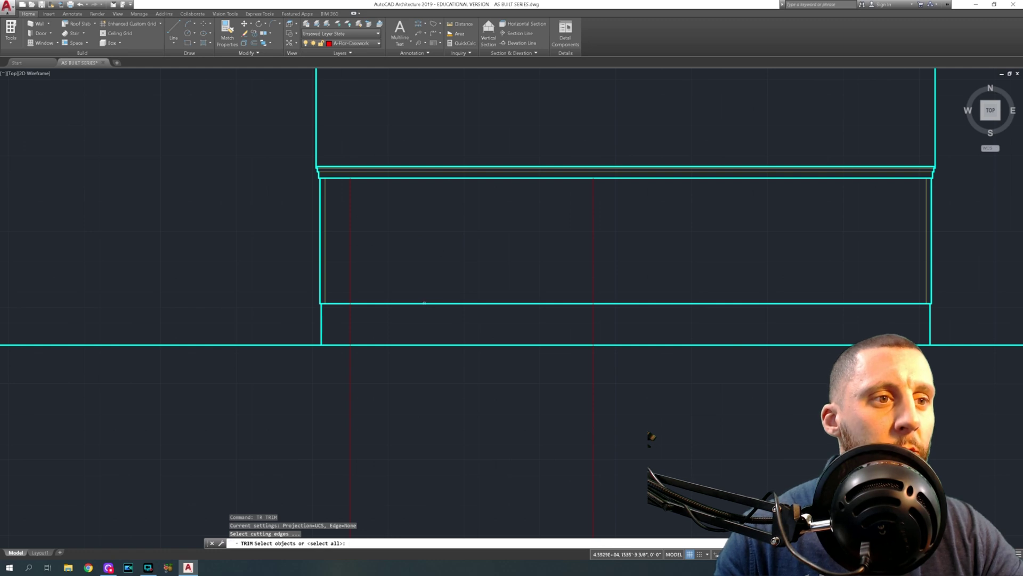
left_click(424, 303)
key("Return")
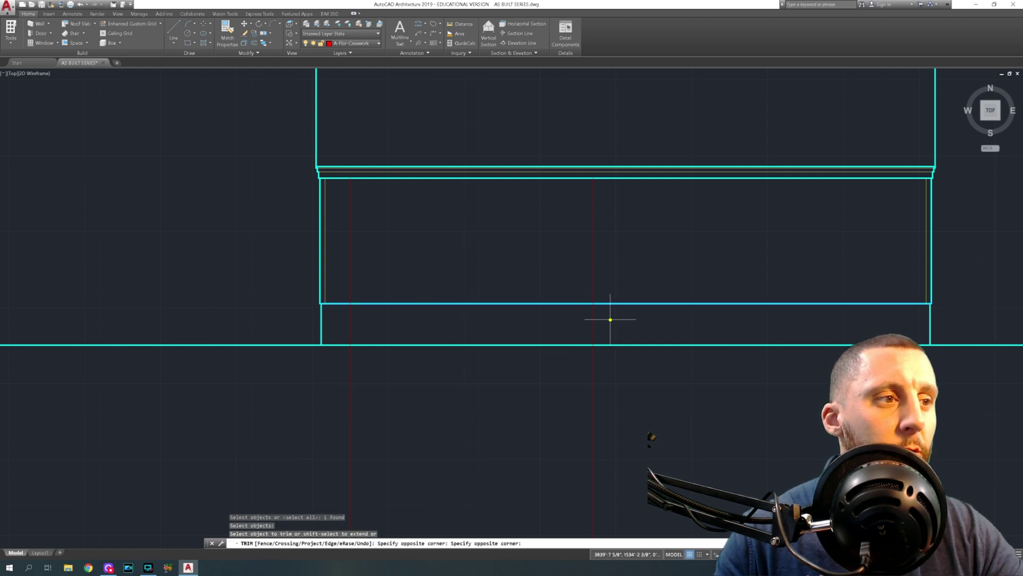
left_click(611, 320)
left_click(342, 328)
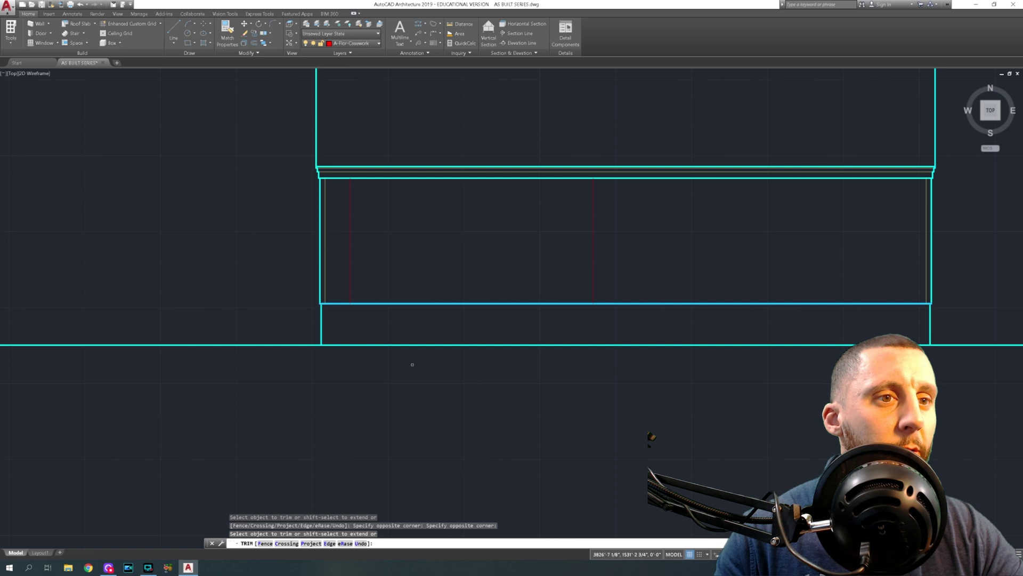
key("Escape")
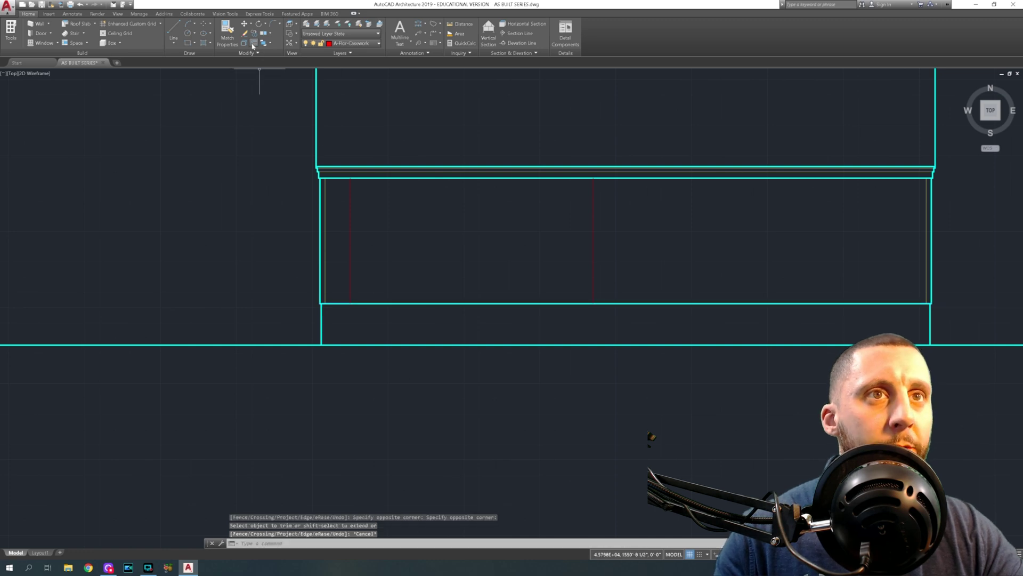
Offset each of the two vertical lines 4 inches inward, toward the middle of the projecting section.
type("o")
key("Return")
type("4")
key("Return")
left_click(349, 229)
left_click(371, 229)
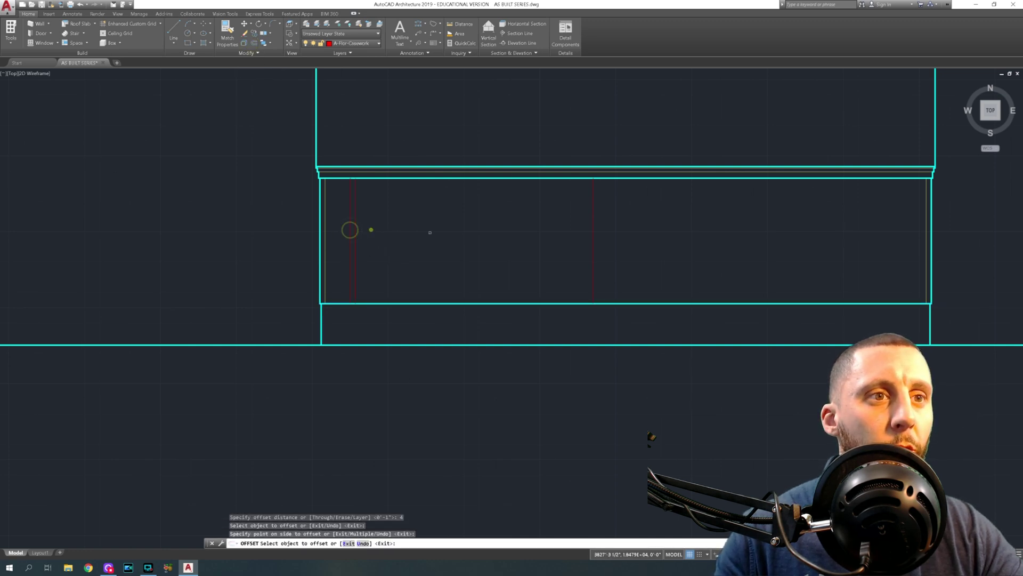
left_click(592, 231)
left_click(573, 235)
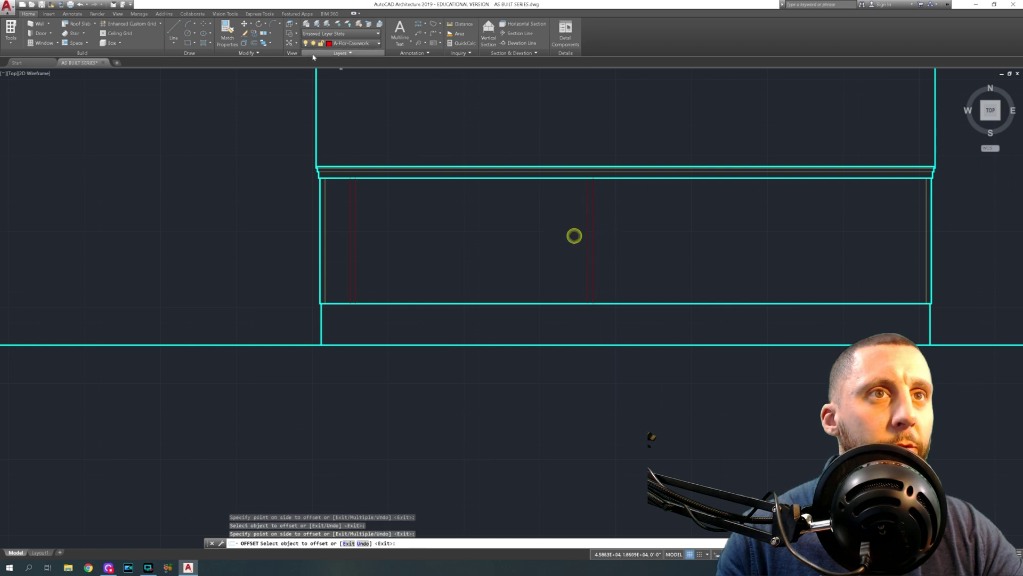
Match the properties of the left exterior wall edge onto the two outer vertical lines of the projecting section.
left_click(228, 32)
left_click(322, 198)
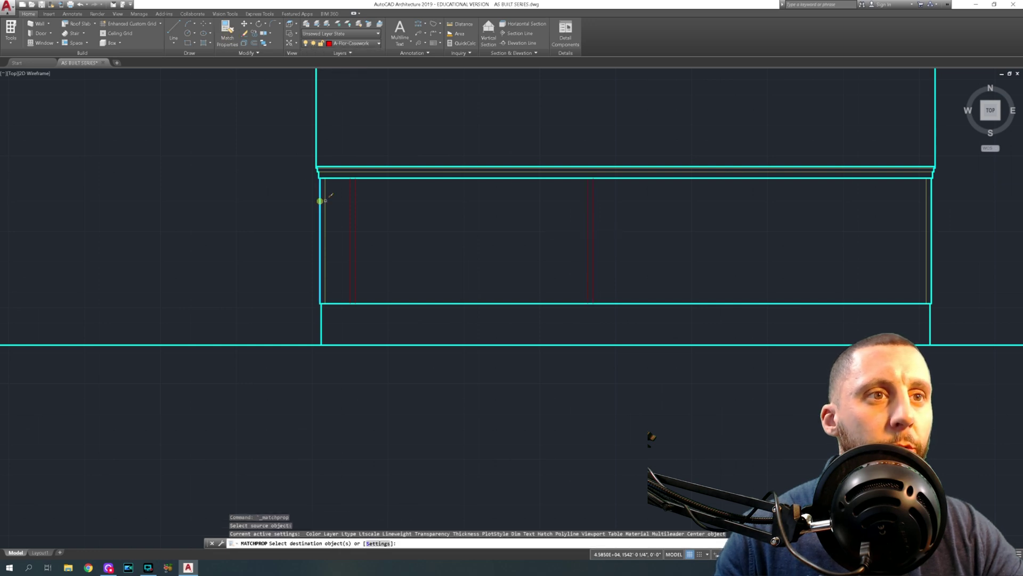
left_click(350, 202)
left_click(592, 210)
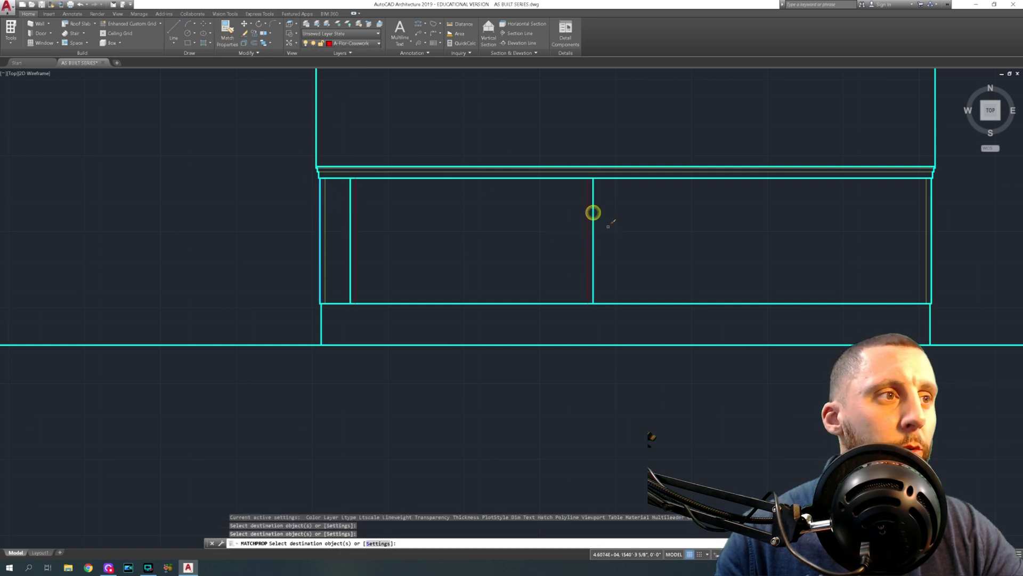
key("Return")
key("Return")
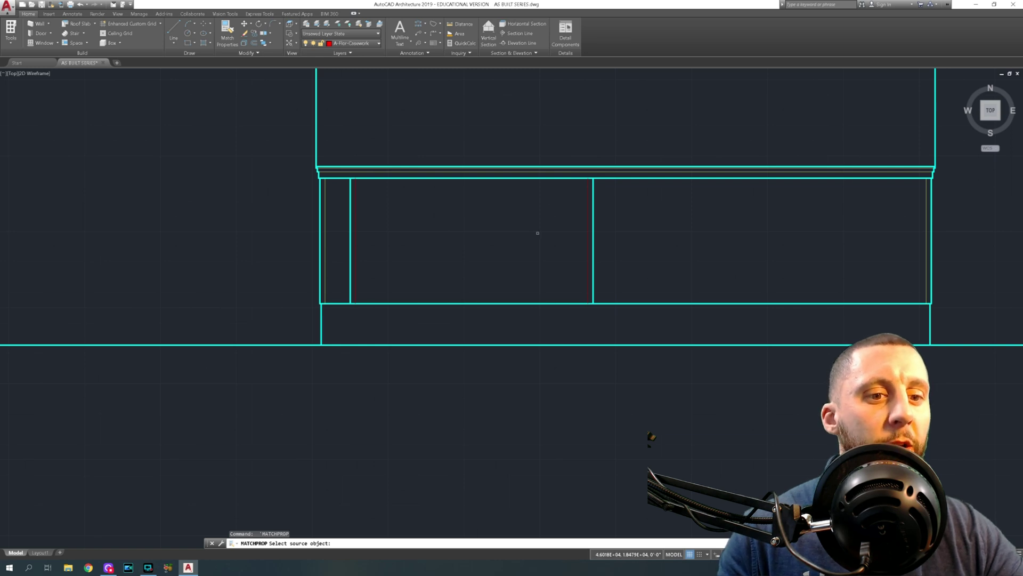
key("Escape")
key("Return")
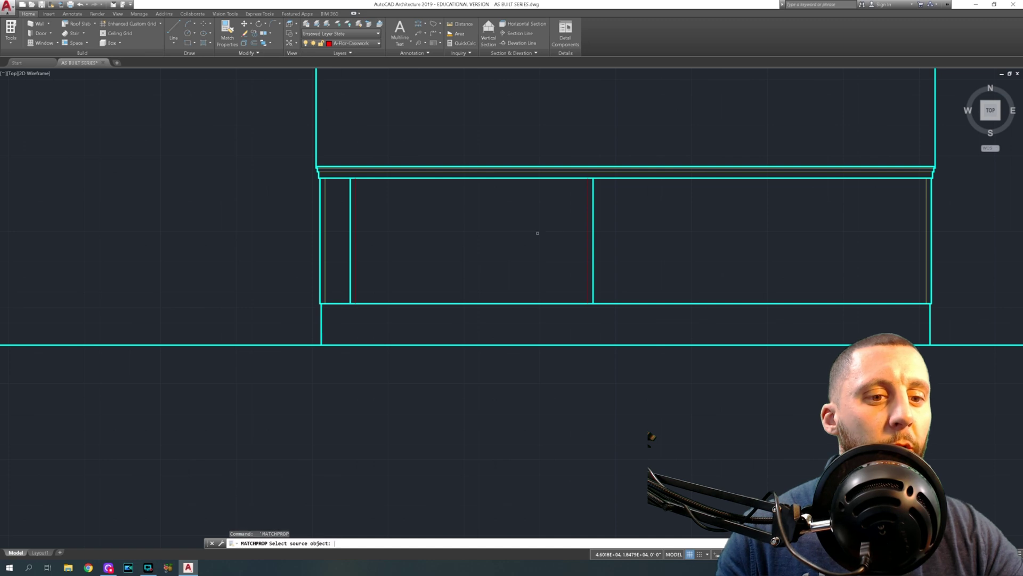
key("Return")
key("Return")
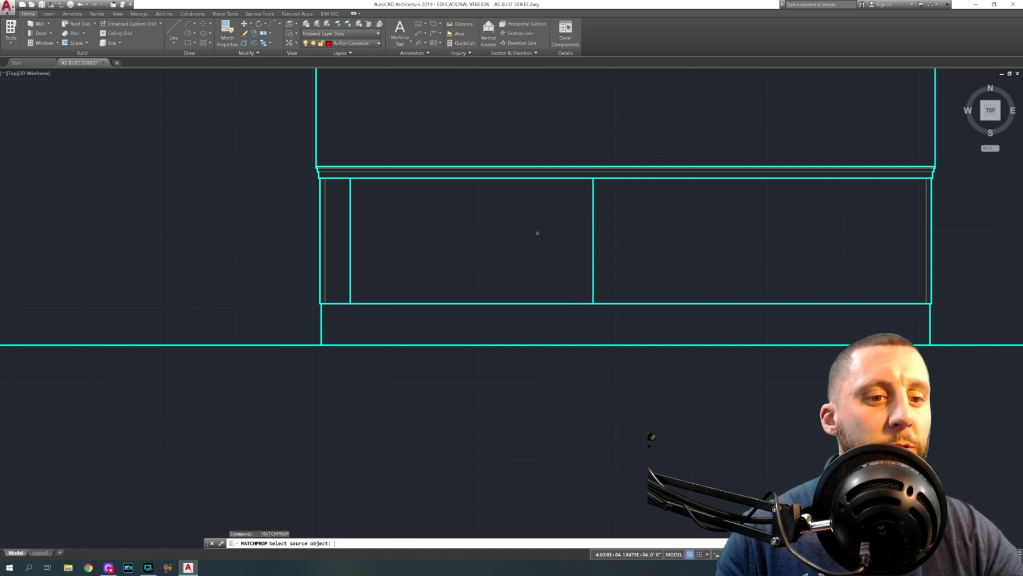
key("Escape")
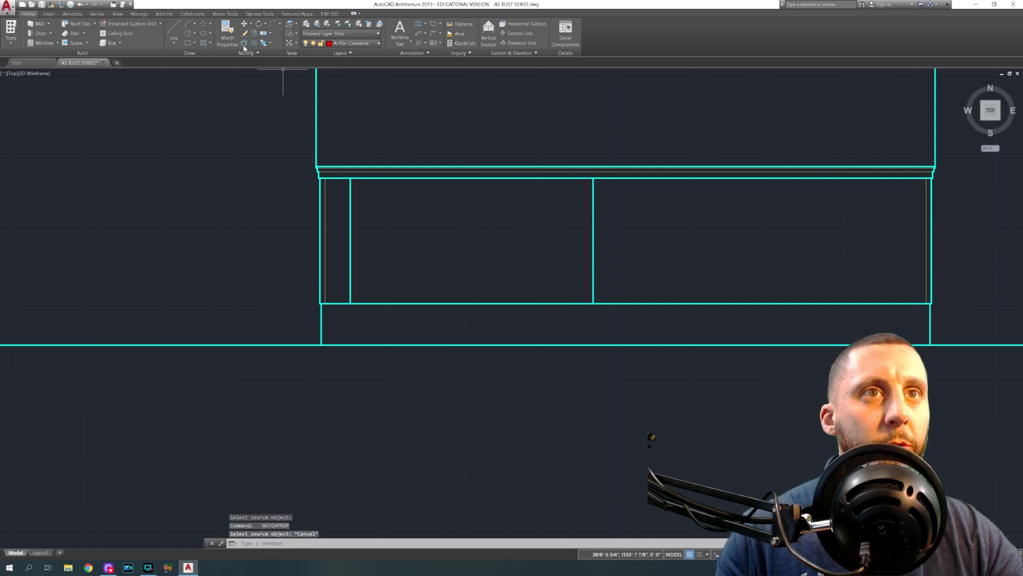
Match the properties of the thin corner trim line beside the left exterior wall edge onto the projecting section's two inner offset lines.
left_click(226, 33)
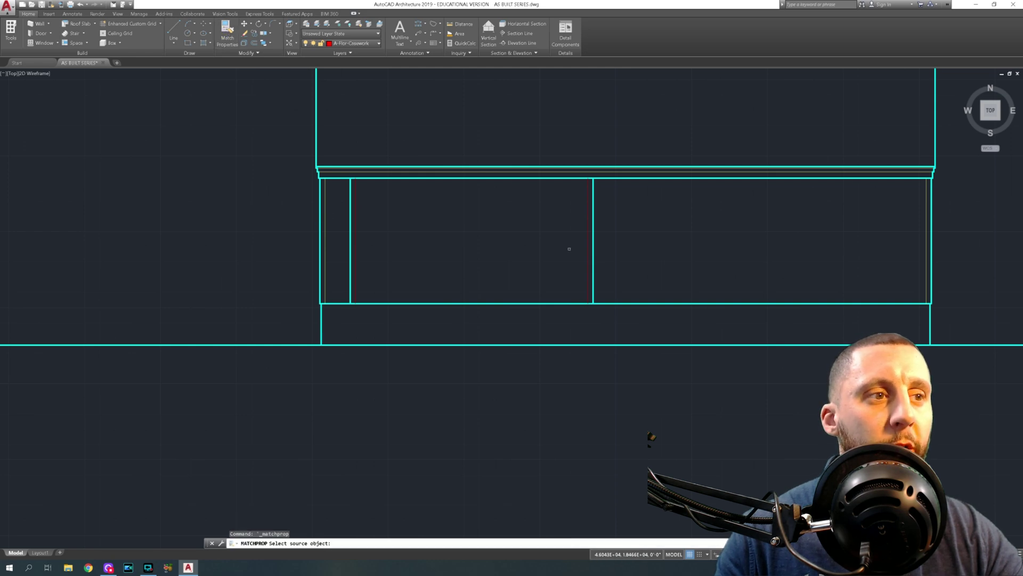
key("Escape")
key("Return")
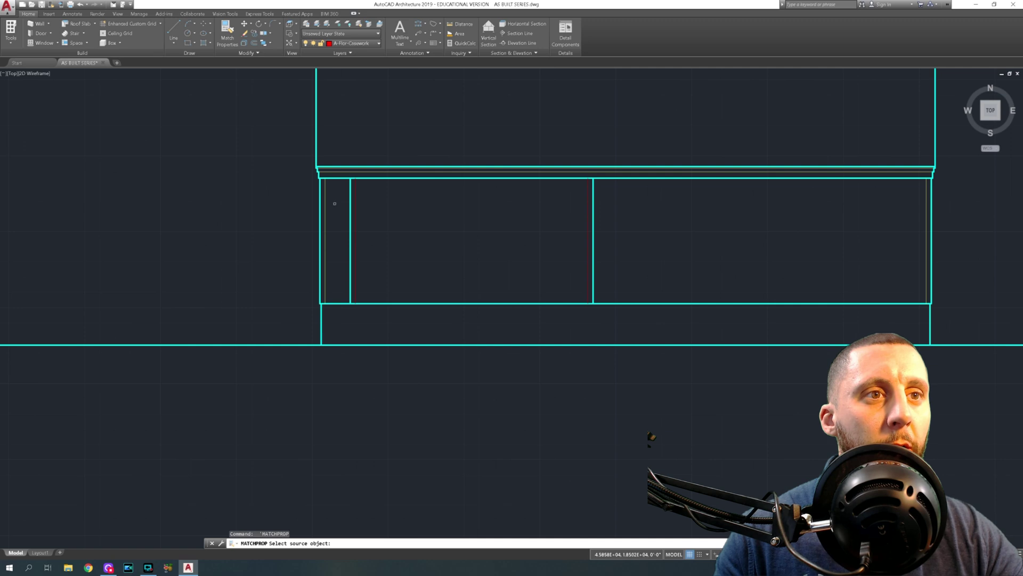
left_click(324, 200)
left_click(356, 204)
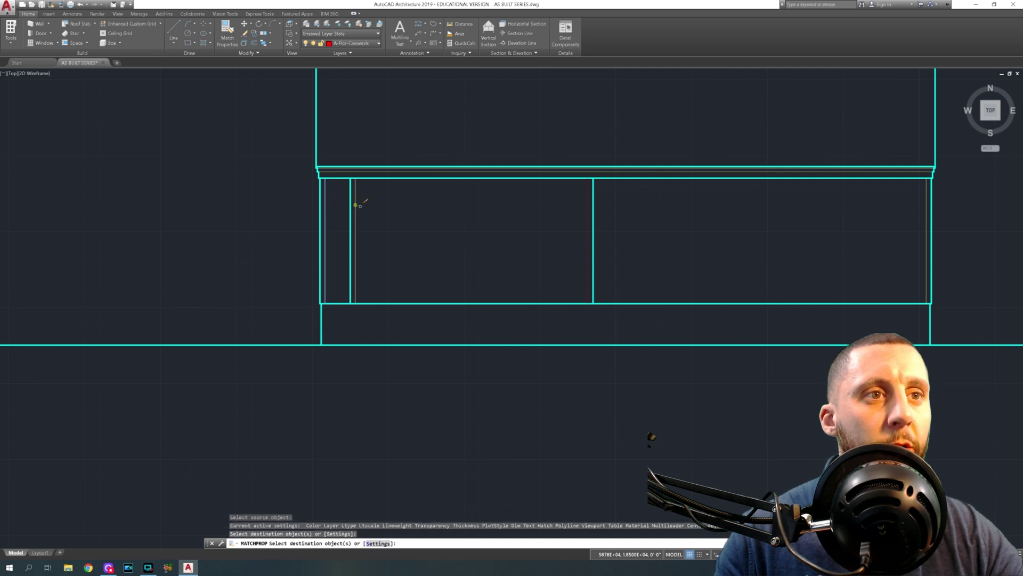
left_click(588, 218)
right_click(586, 218)
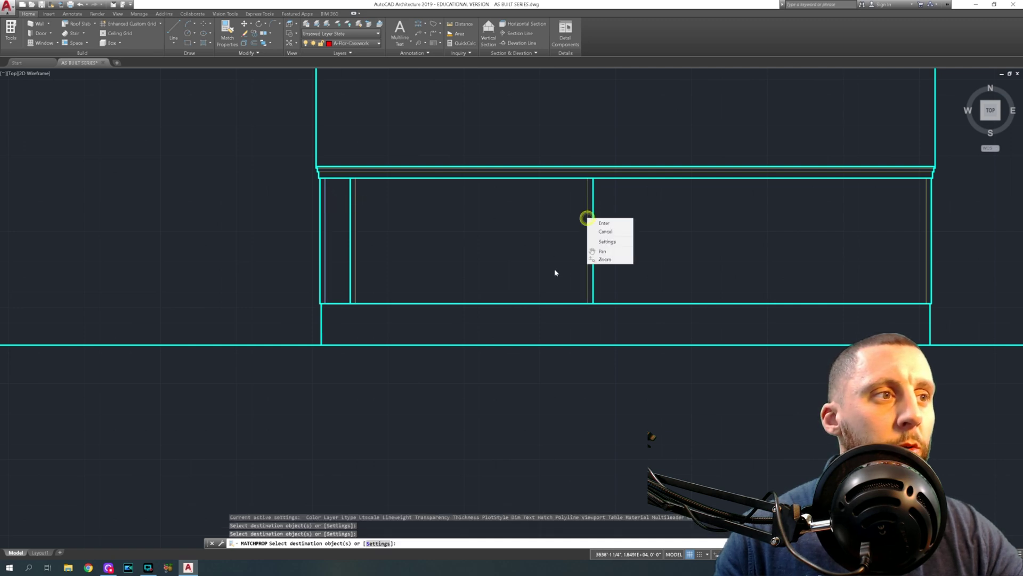
left_click(589, 205)
left_click(545, 235)
key("Escape")
Draw the projecting section's left foundation edge down to grade, 1 inch in from the wall corner, and erase the 1-inch helper segment.
scroll(543, 241, "down", 2)
middle_click_drag(550, 247, 485, 237)
scroll(358, 277, "up", 6)
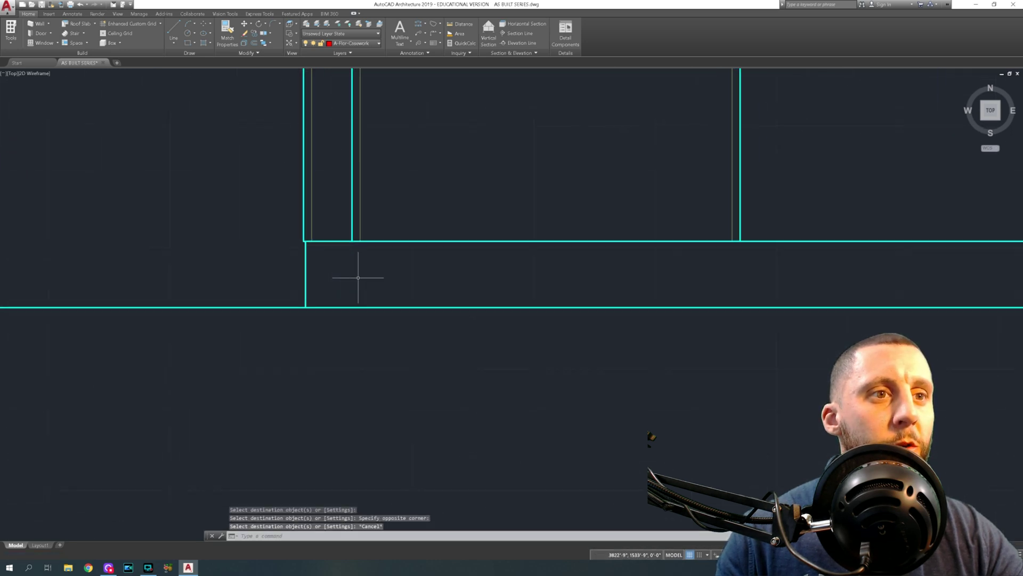
left_click(175, 27)
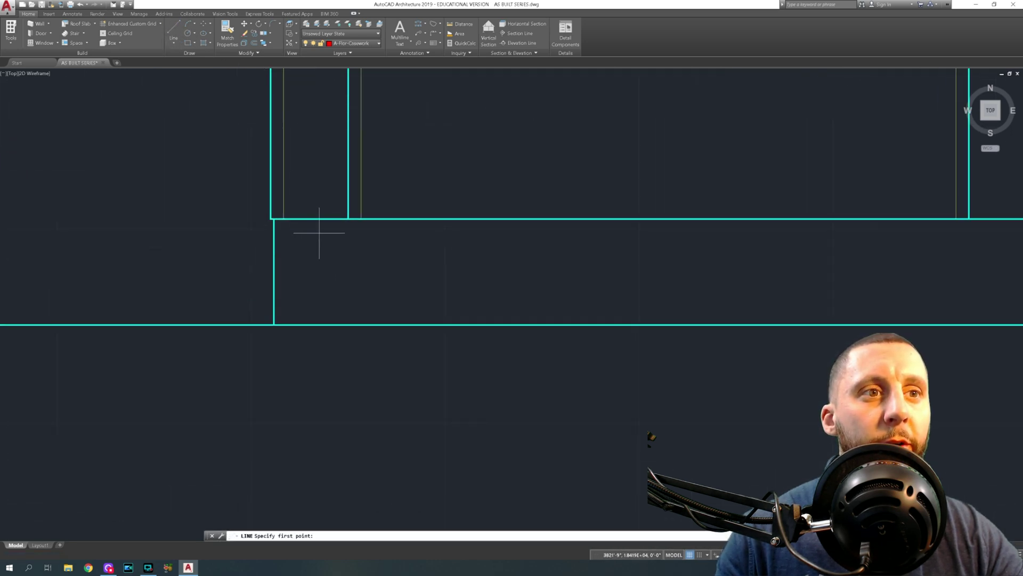
type("1")
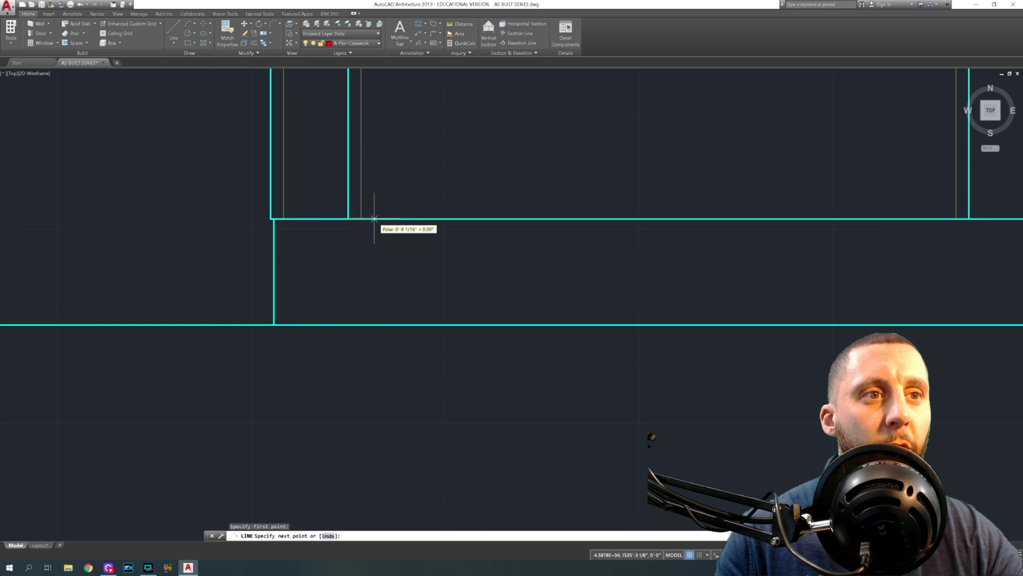
key("Return")
left_click(352, 324)
key("Return")
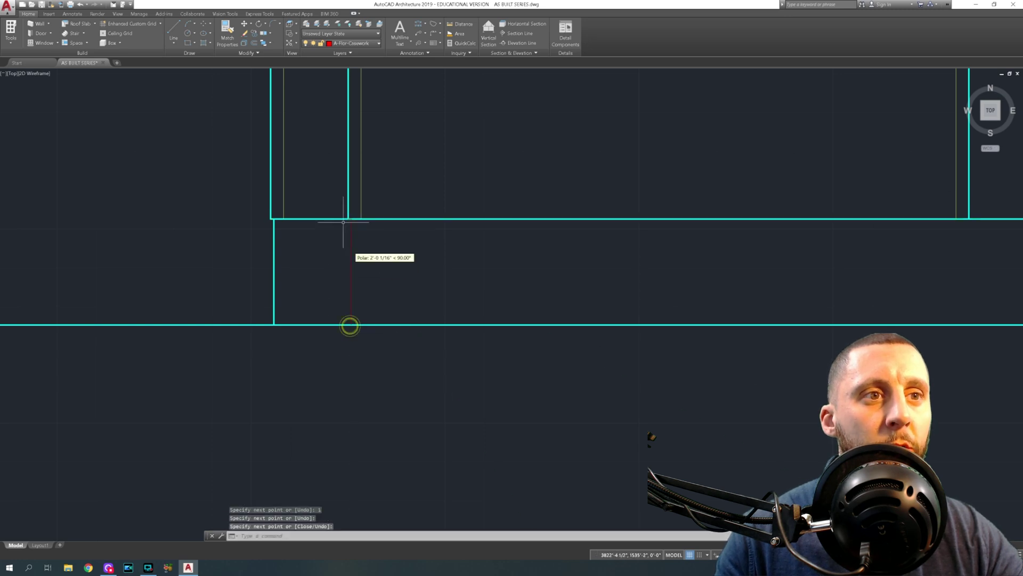
left_click(338, 206)
left_click(361, 221)
key("Delete")
scroll(374, 228, "down", 4)
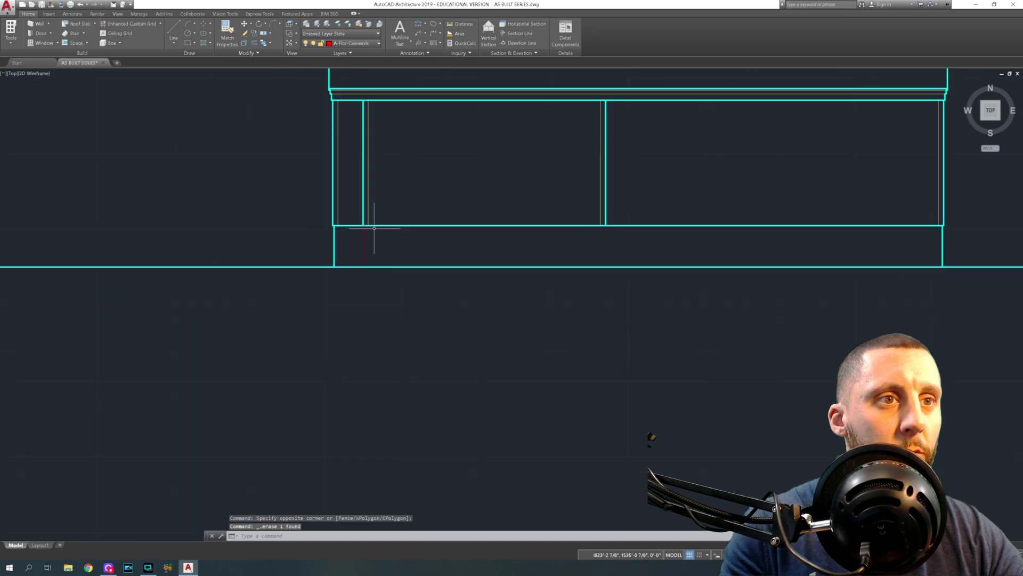
Draw the projecting section's right foundation edge down to grade, 1 inch in from the wall corner, and erase the 1-inch helper segment.
middle_click_drag(488, 233, 364, 244)
scroll(475, 235, "up", 6)
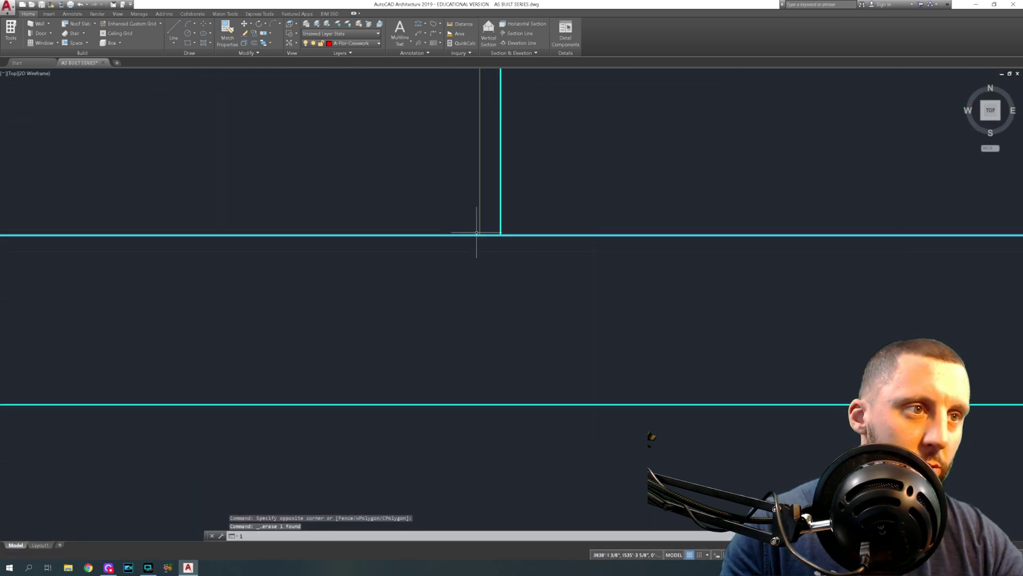
type("l")
key("Return")
left_click(501, 234)
type("1")
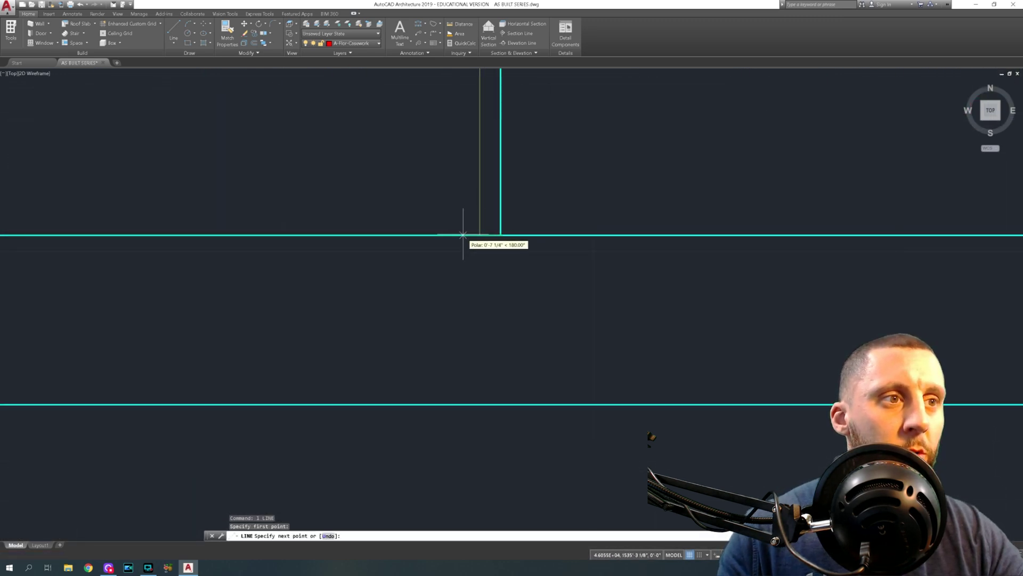
key("Return")
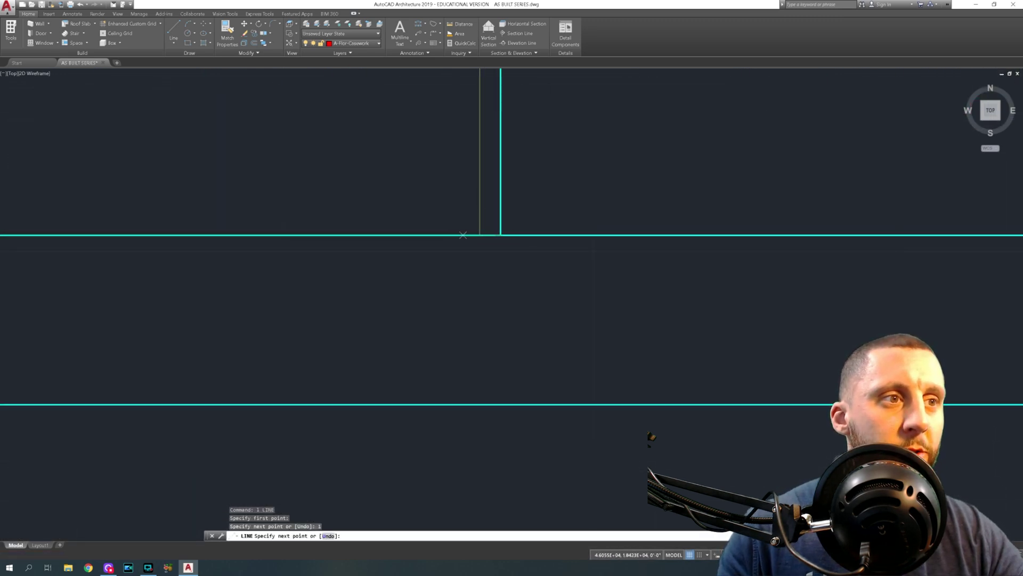
left_click(496, 404)
scroll(496, 405, "down", 4)
key("Escape")
left_click(499, 320)
left_click(526, 338)
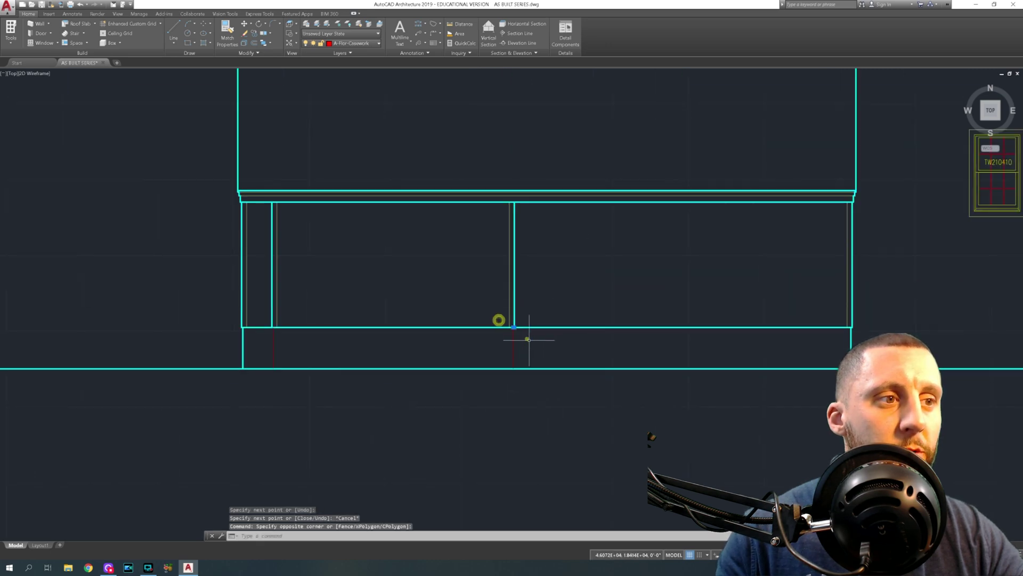
key("Delete")
Match the properties of the projecting section's left wall line onto its two new foundation edges.
middle_click_drag(486, 343, 510, 310)
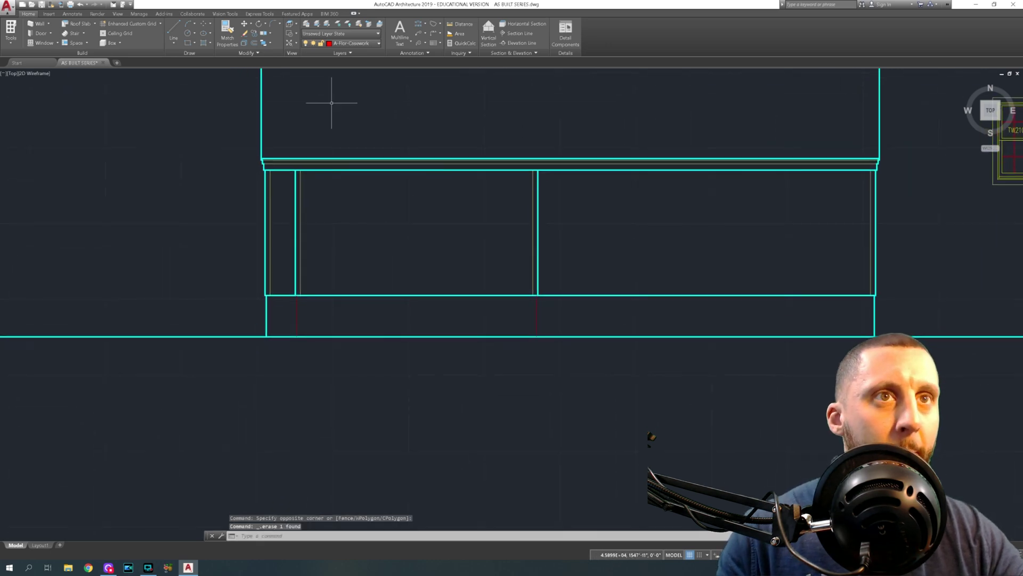
left_click(229, 32)
left_click(296, 208)
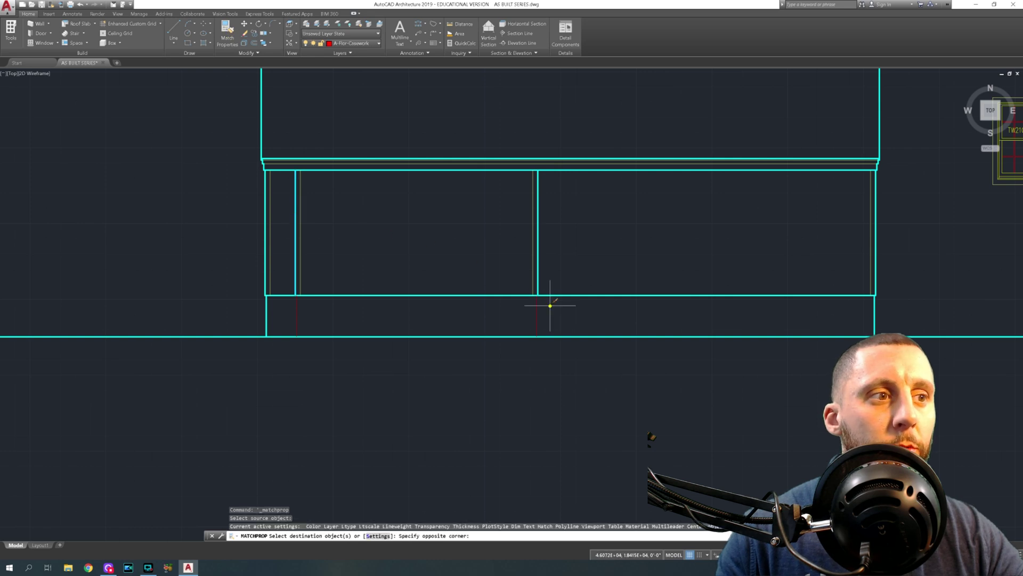
left_click(291, 314)
key("Escape")
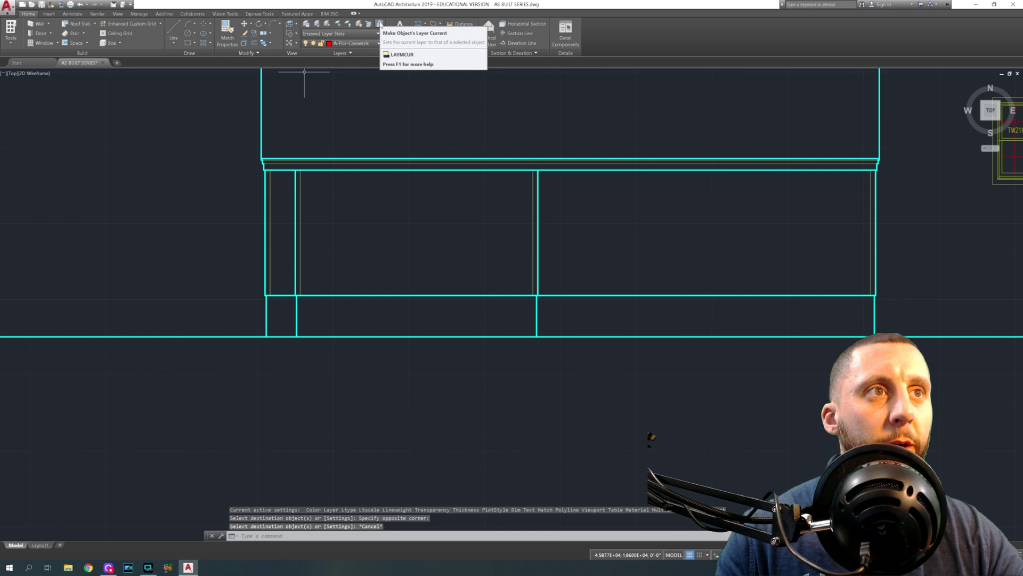
Make the A-Wall layer current by picking the left foundation edge of the projecting section.
left_click(380, 24)
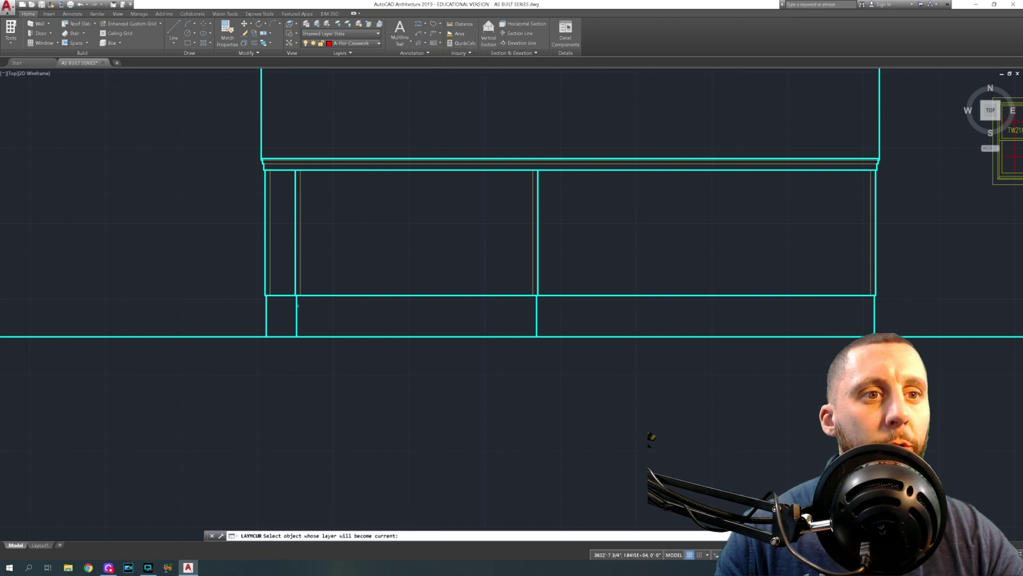
left_click(297, 308)
key("Escape")
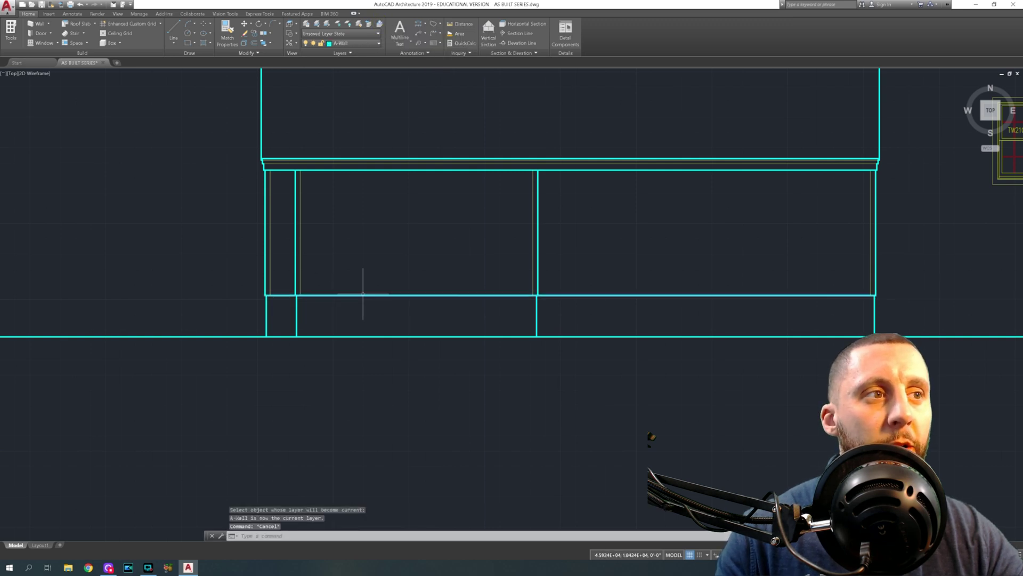
Erase the leftover horizontal construction line beside the front elevation in the lower row of elevations.
scroll(367, 286, "down", 2)
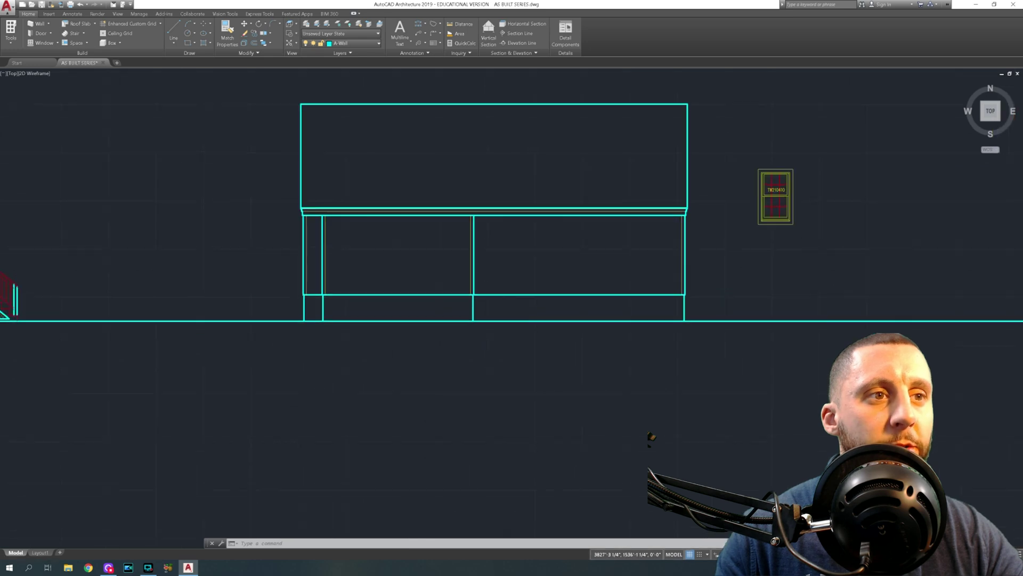
middle_click_drag(377, 271, 400, 308)
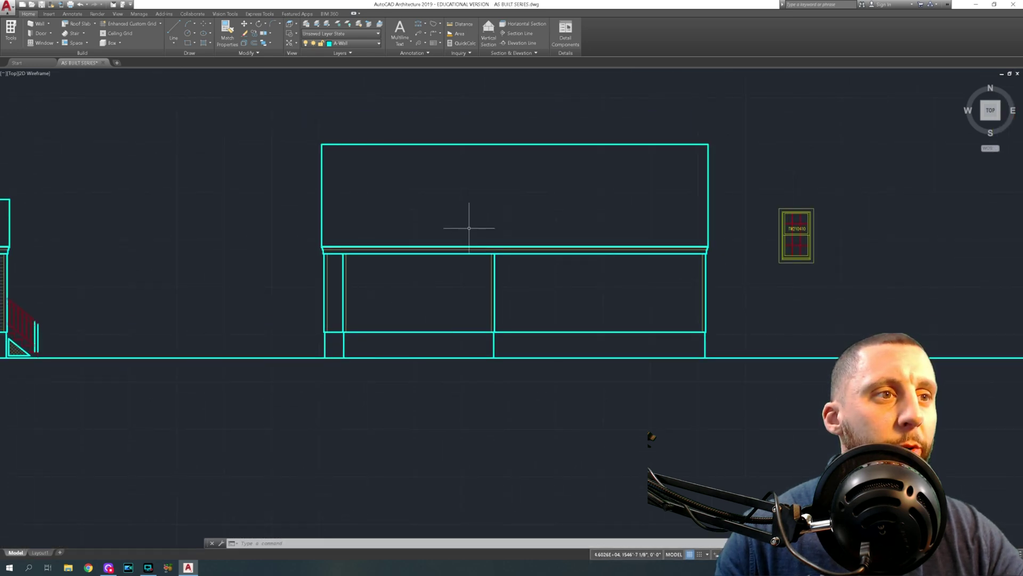
scroll(345, 239, "down", 5)
middle_click_drag(345, 239, 477, 226)
middle_click_drag(234, 233, 670, 217)
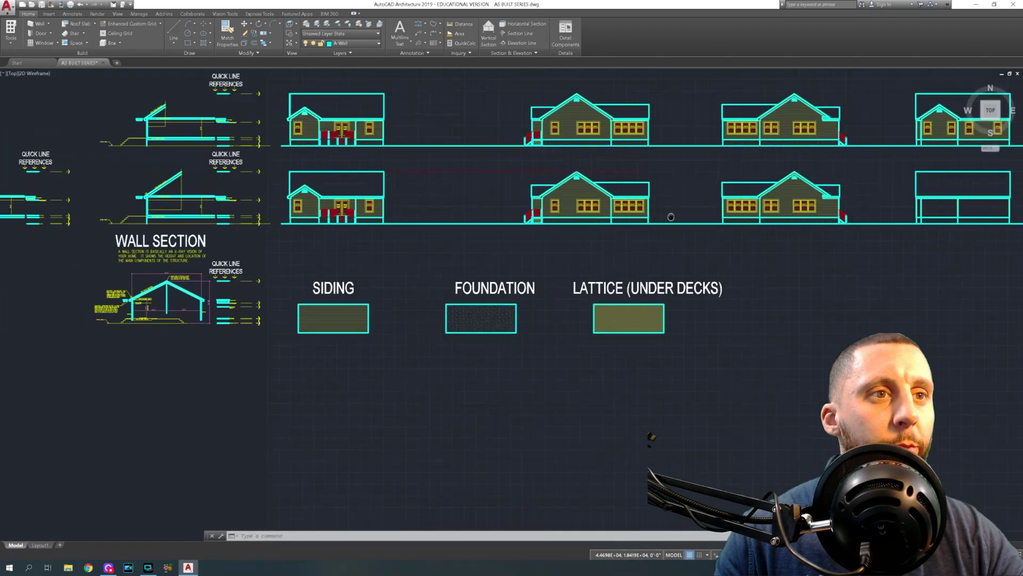
middle_click_drag(446, 196, 564, 185)
left_click(564, 185)
left_click(543, 153)
key("Delete")
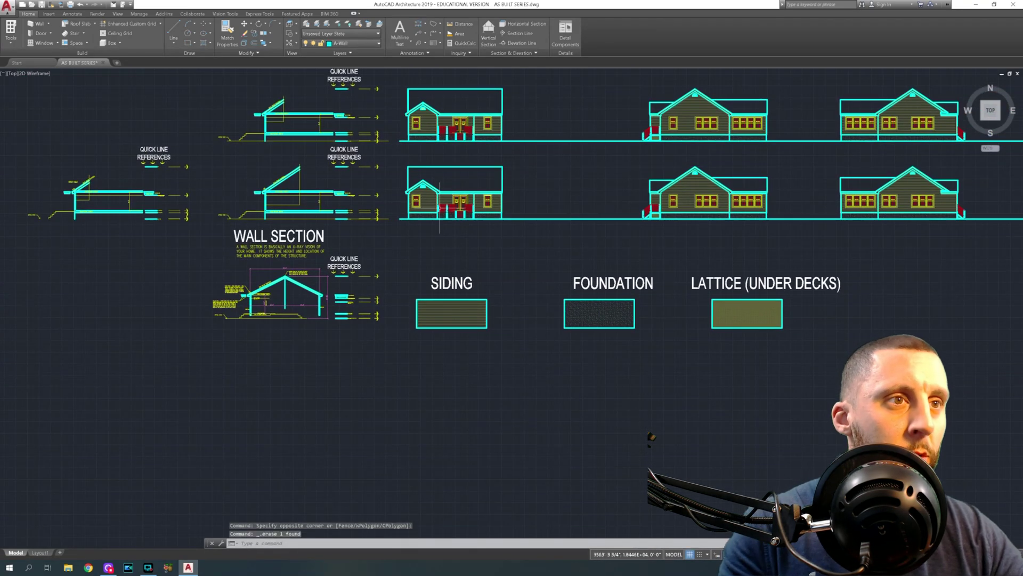
Inspect the length of the horizontal construction line below the rafters in the front gable wall section through its properties.
middle_click_drag(211, 206, 478, 207)
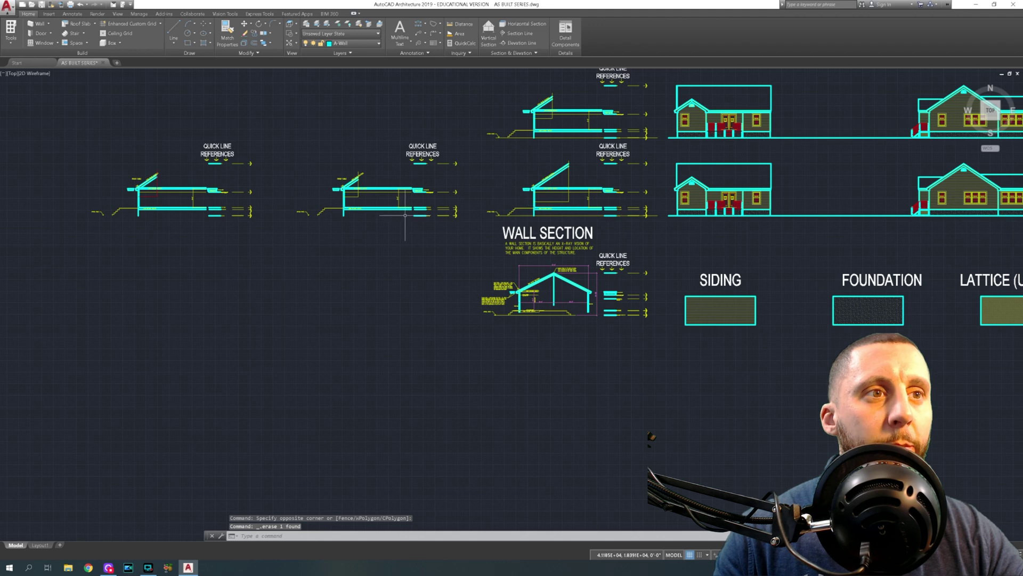
scroll(144, 192, "up", 7)
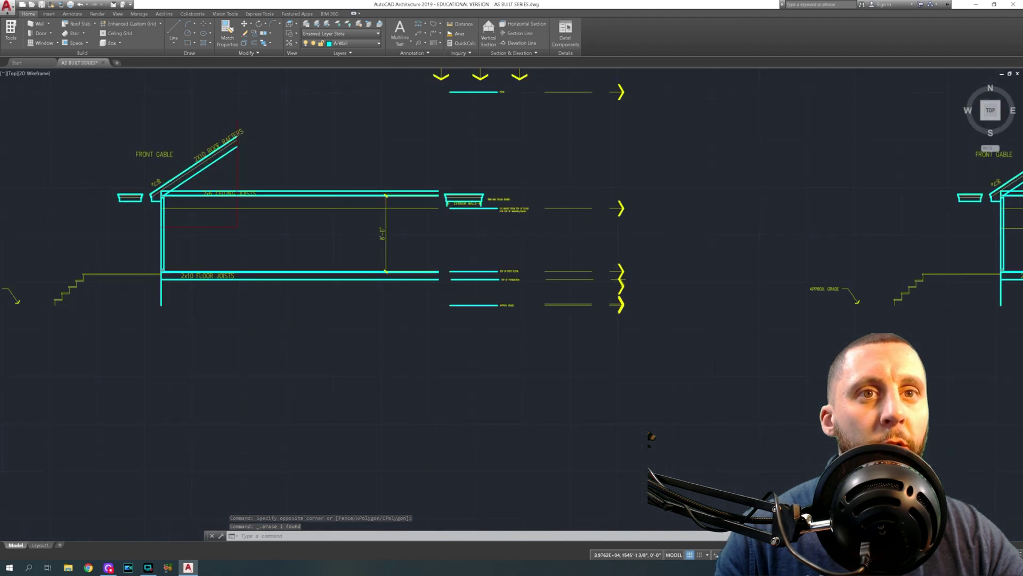
left_click(252, 238)
left_click(232, 266)
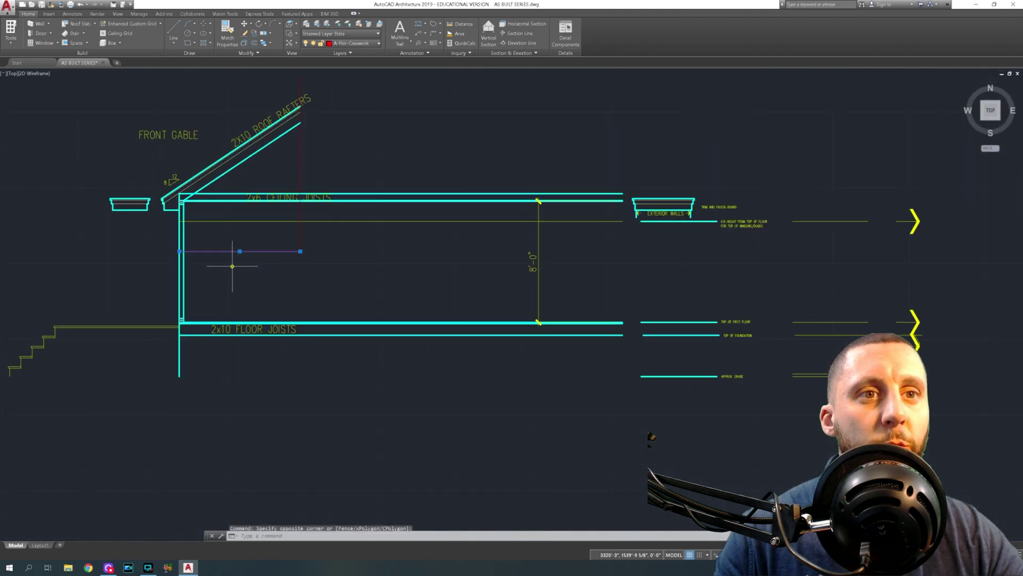
right_click(238, 265)
left_click(267, 408)
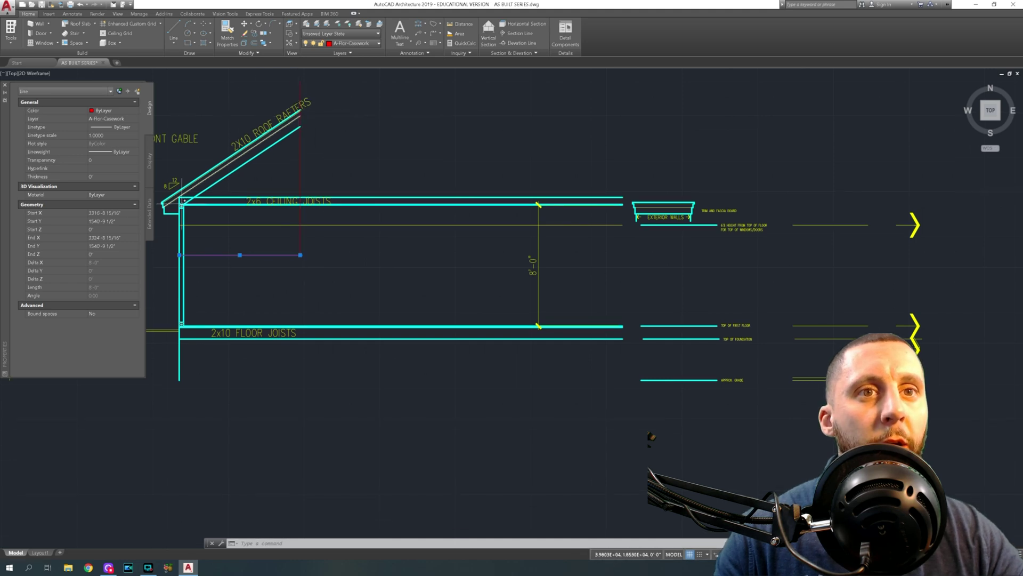
middle_click_drag(172, 226, 229, 214)
key("Escape")
Copy the front gable section's eave profile and rafter lines from the outer wall corner to the top of the projecting section's left wall line.
left_click(226, 212)
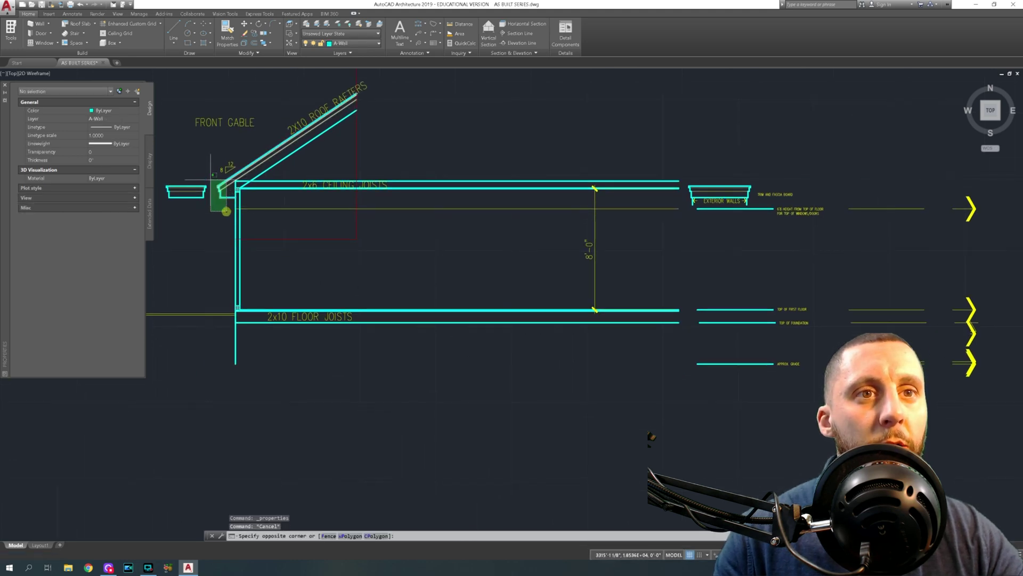
left_click(211, 179)
scroll(219, 179, "up", 5)
left_click(377, 181)
left_click(351, 155)
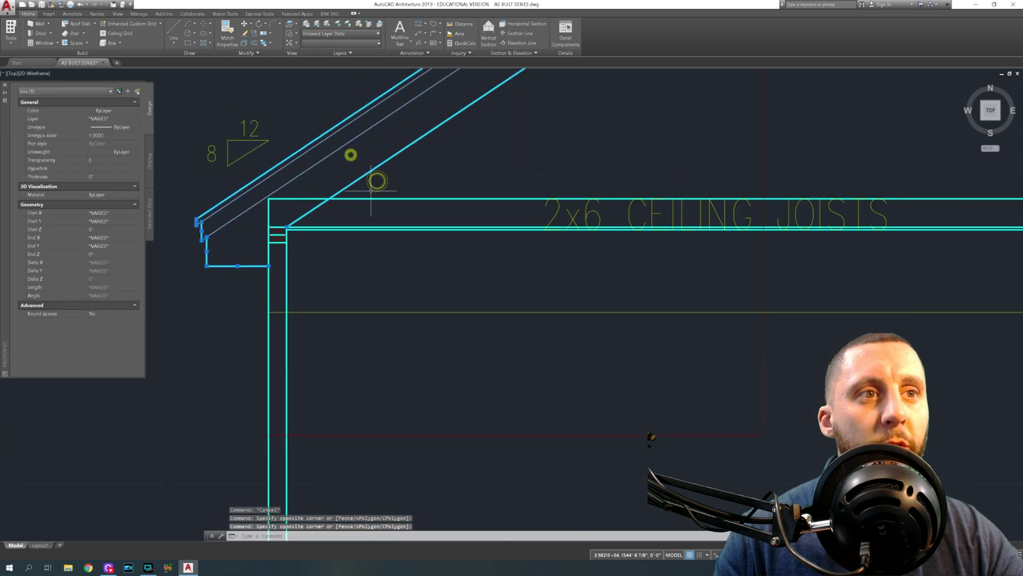
scroll(299, 219, "down", 6)
type("c")
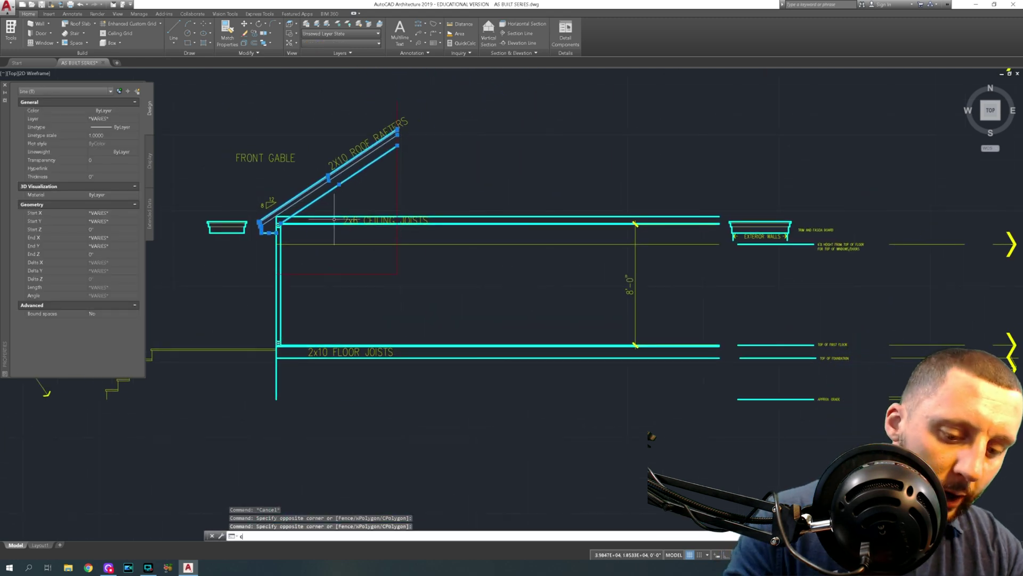
type("op")
key("Return")
scroll(276, 231, "up", 5)
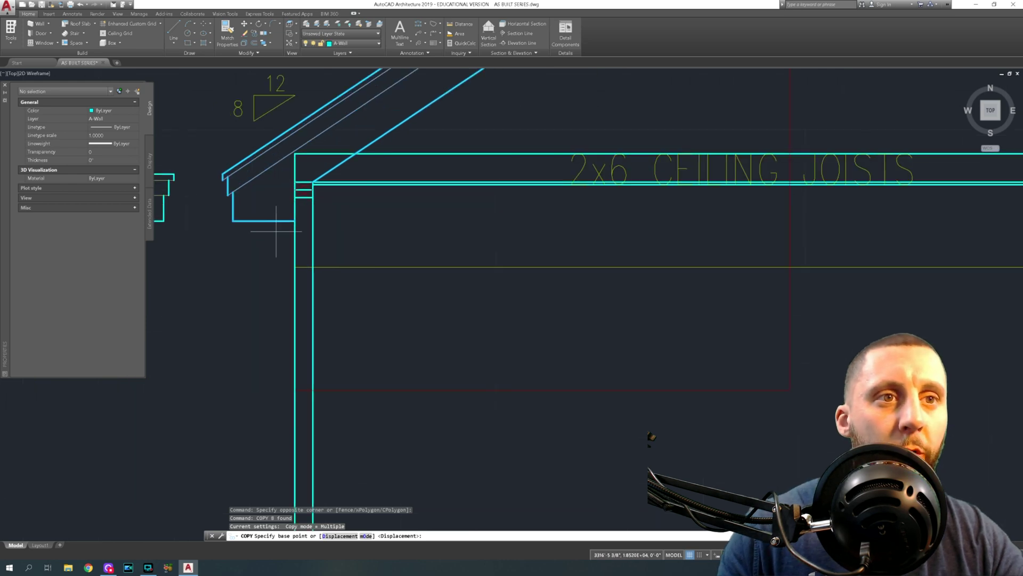
left_click(294, 220)
scroll(297, 220, "down", 8)
middle_click_drag(571, 246, 344, 239)
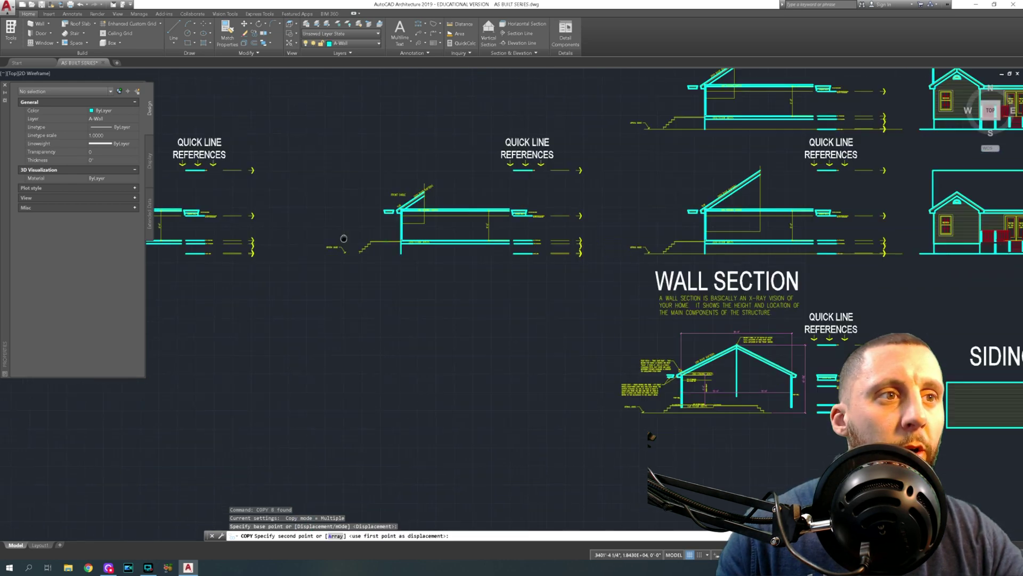
middle_click_drag(756, 223, 175, 259)
middle_click_drag(698, 235, 335, 223)
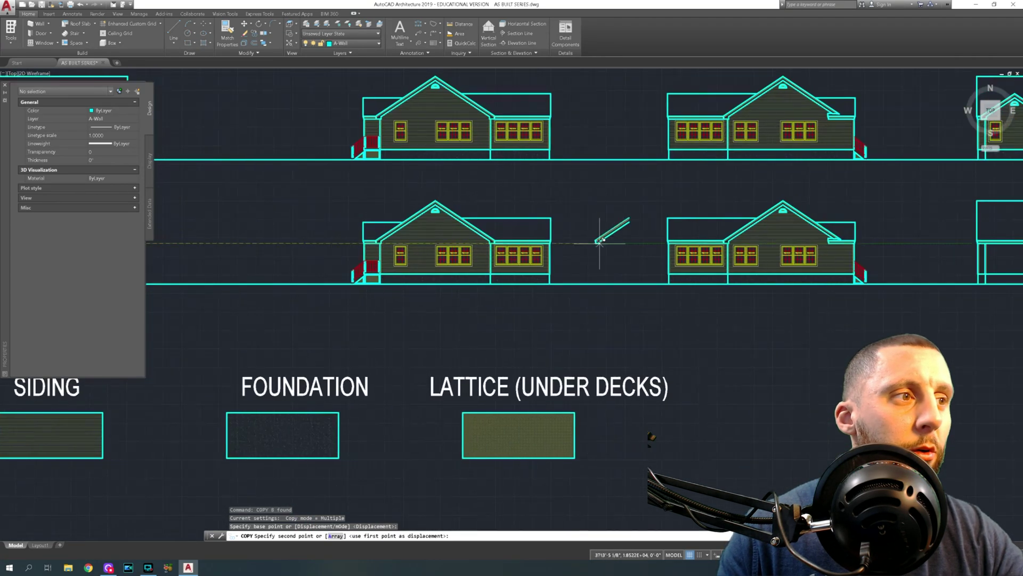
middle_click_drag(815, 235, 430, 221)
scroll(586, 224, "up", 6)
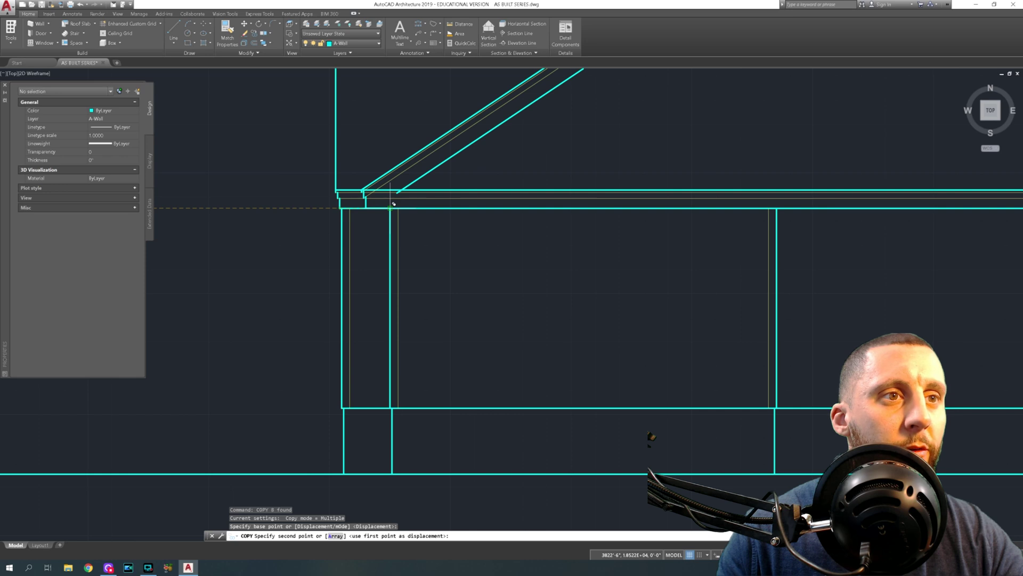
left_click(390, 208)
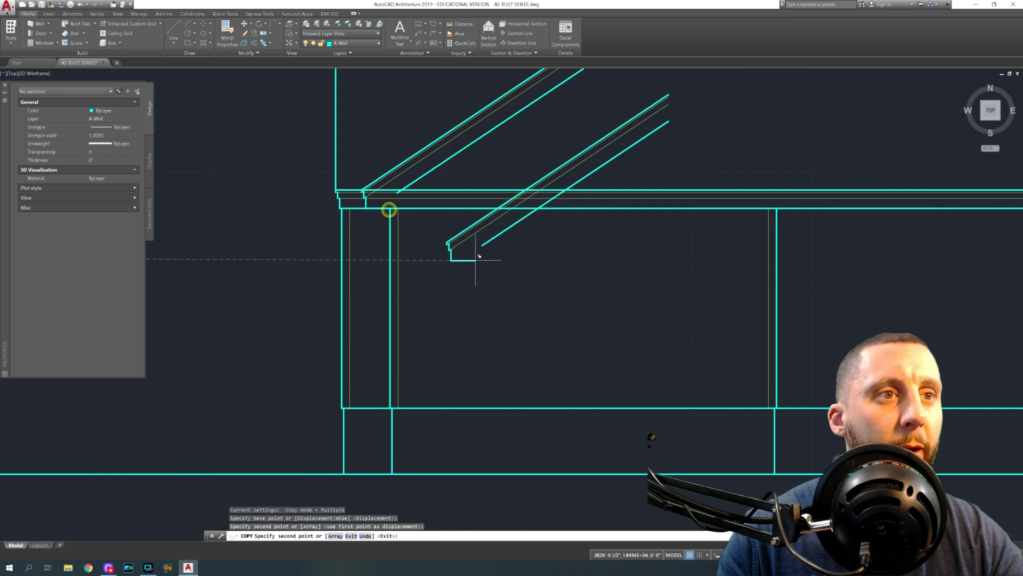
middle_click_drag(477, 257, 424, 304)
key("Escape")
Mirror the copied eave profile and rafter lines about the vertical line through the gable's ridge, keeping the source objects.
left_click(415, 203)
left_click(387, 150)
left_click(299, 214)
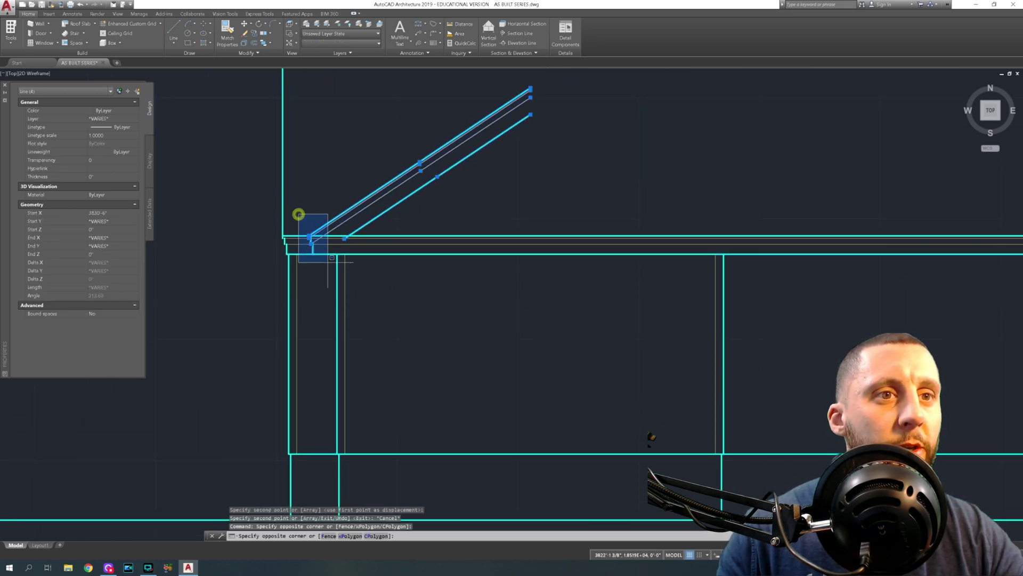
left_click(329, 267)
type("mi")
key("Return")
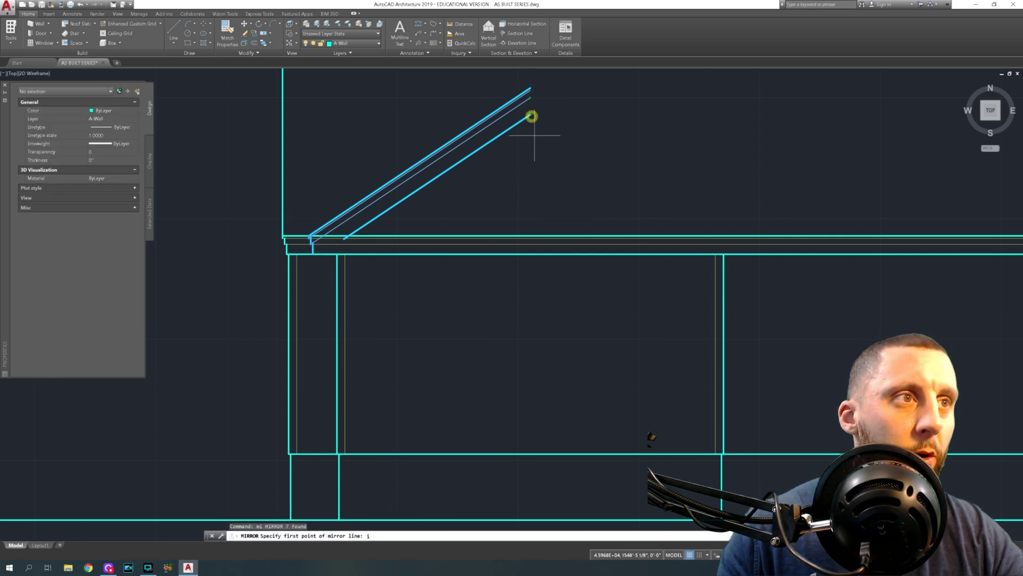
left_click(532, 157)
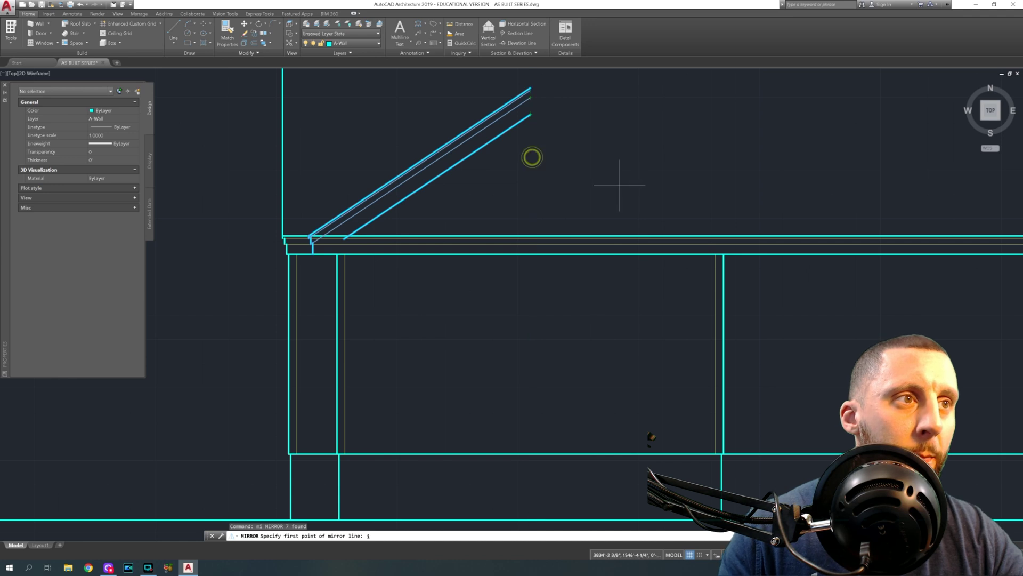
key("BackSpace")
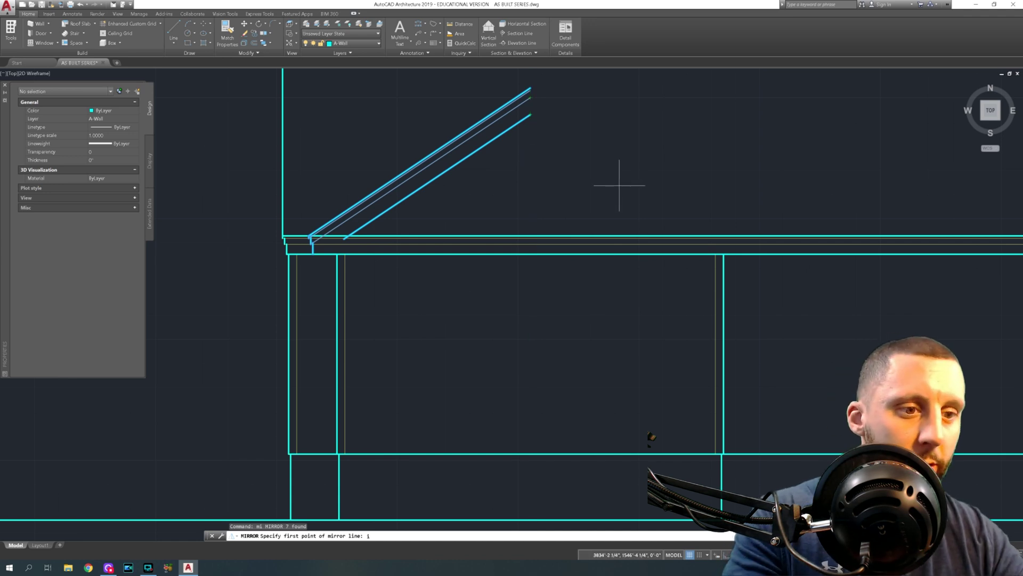
left_click(532, 84)
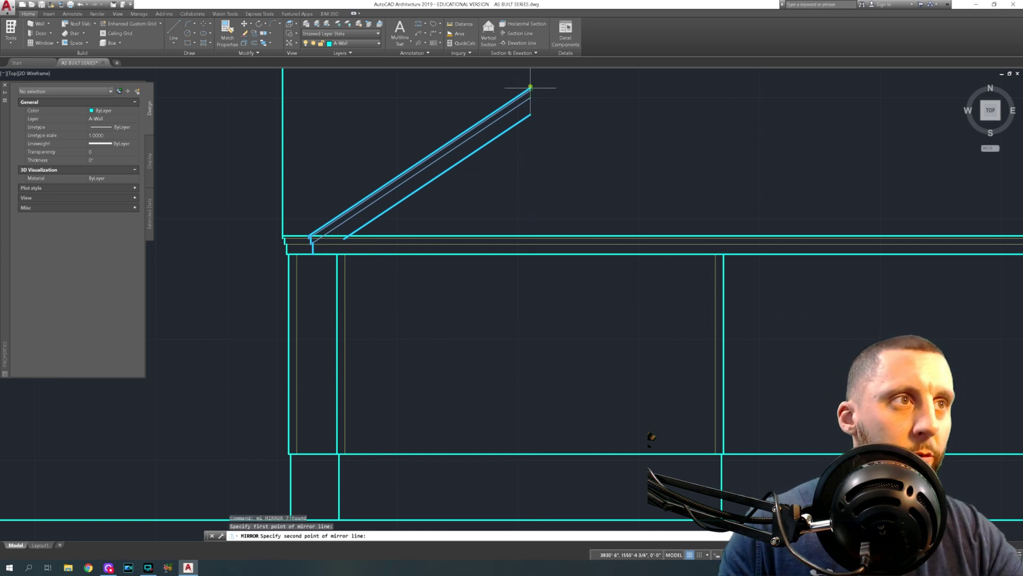
left_click(533, 143)
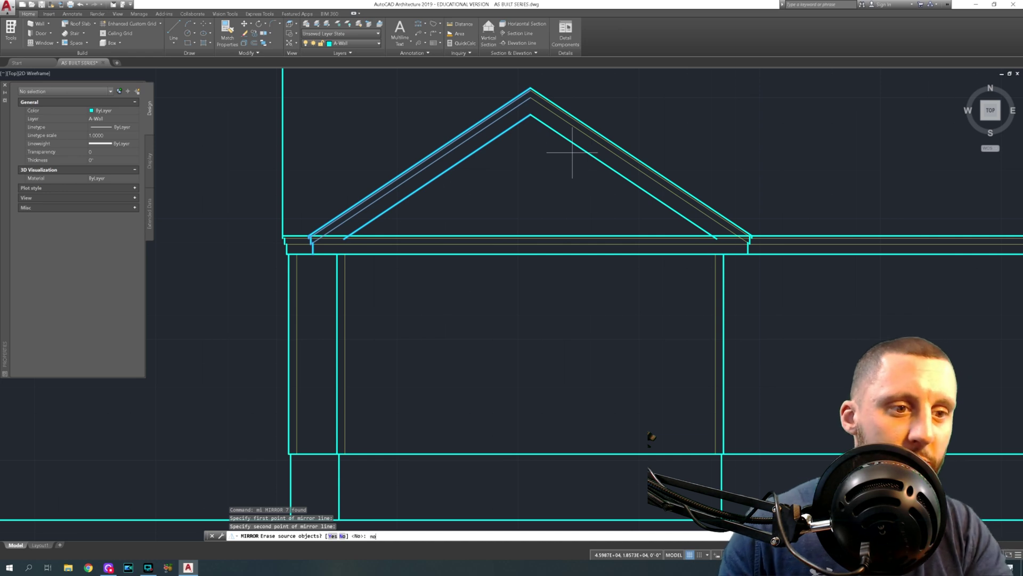
type("no")
key("Return")
Trim the main roof's horizontal eave lines out of the gable and back to its left eave profile.
middle_click_drag(665, 207, 624, 187)
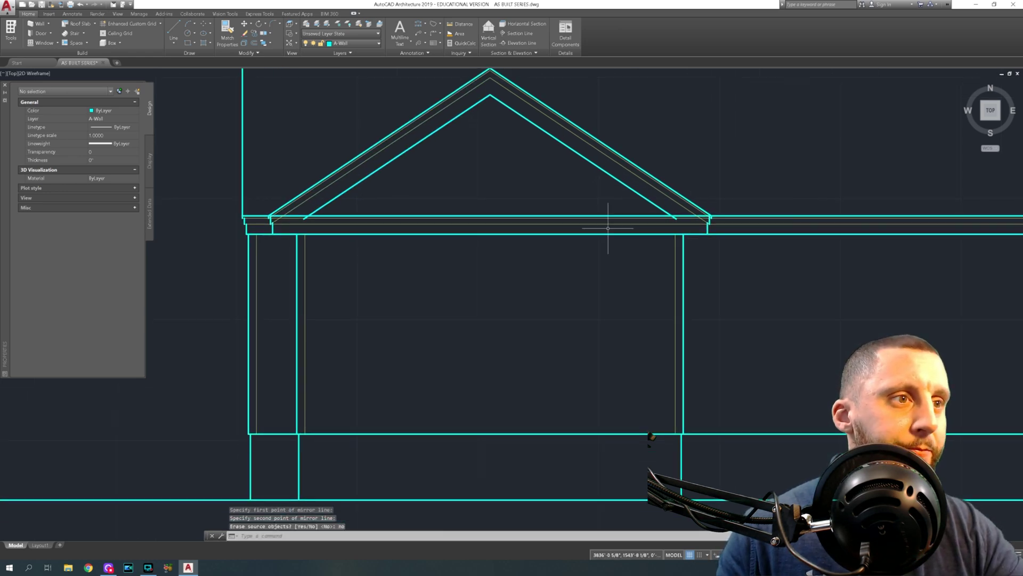
type("tr")
key("Return")
key("Return")
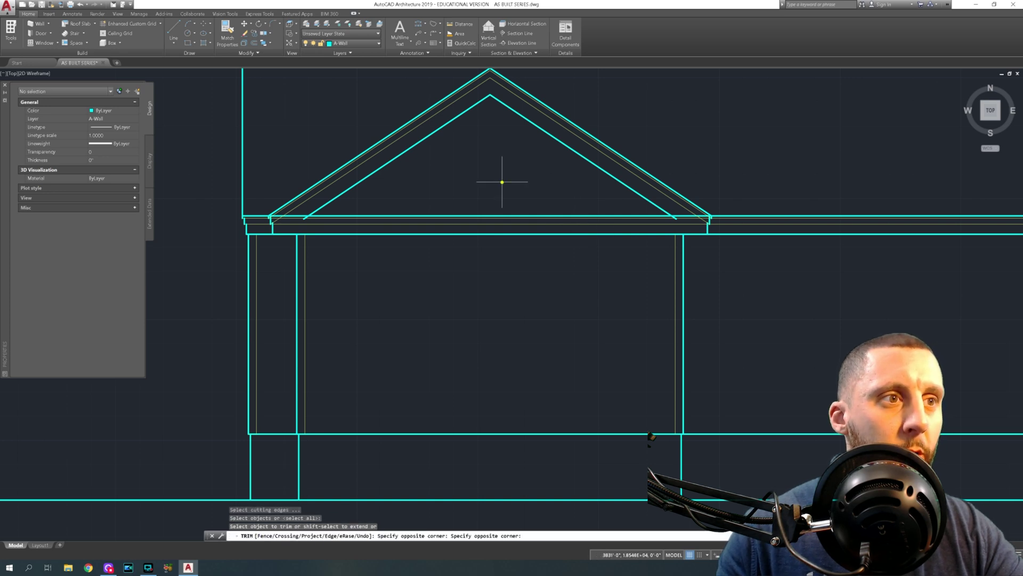
left_click(502, 182)
left_click(467, 262)
scroll(467, 262, "up", 2)
middle_click_drag(310, 249, 608, 265)
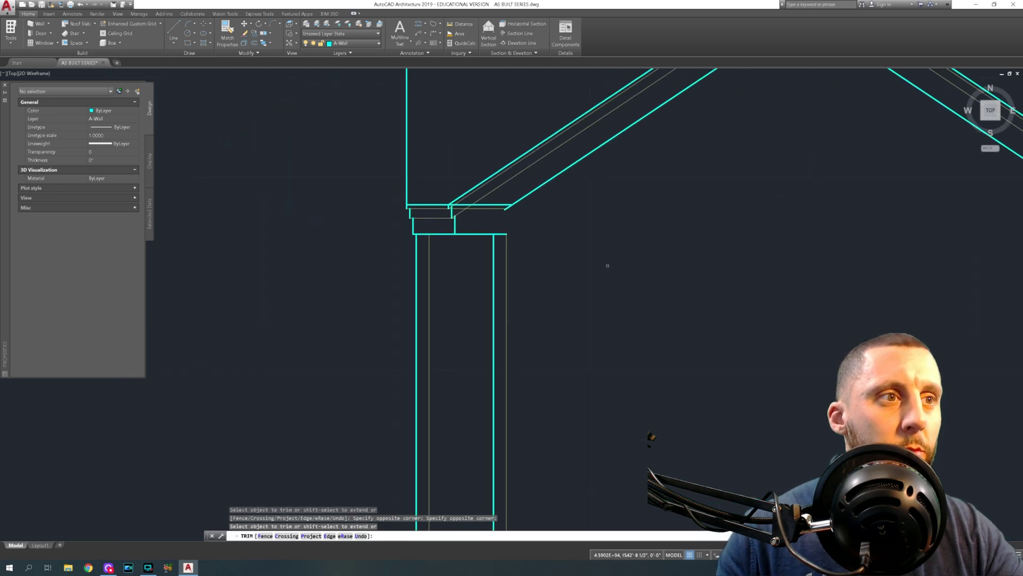
scroll(476, 200, "up", 3)
left_click(517, 224)
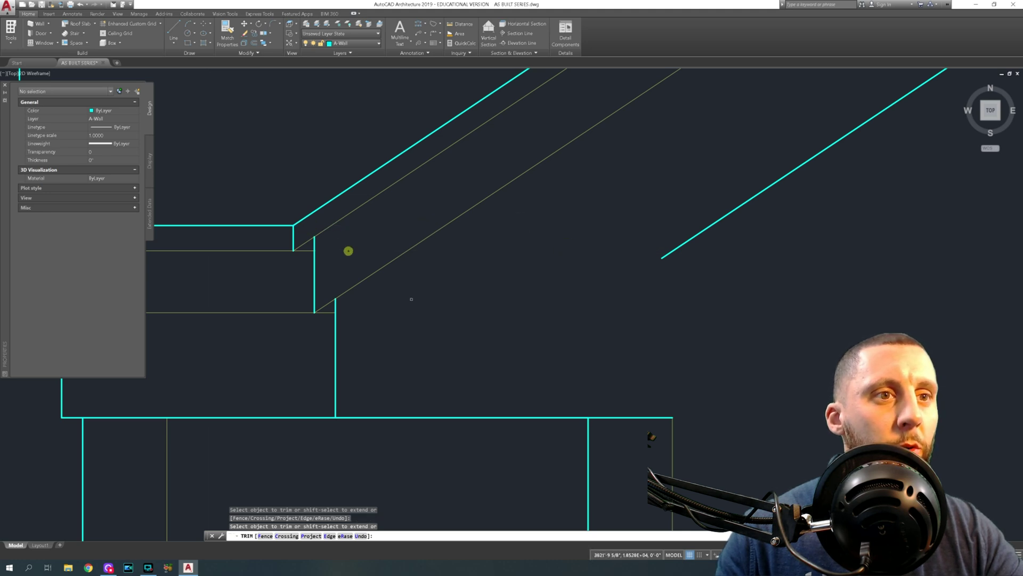
middle_click_drag(350, 310, 397, 247)
scroll(465, 295, "down", 2)
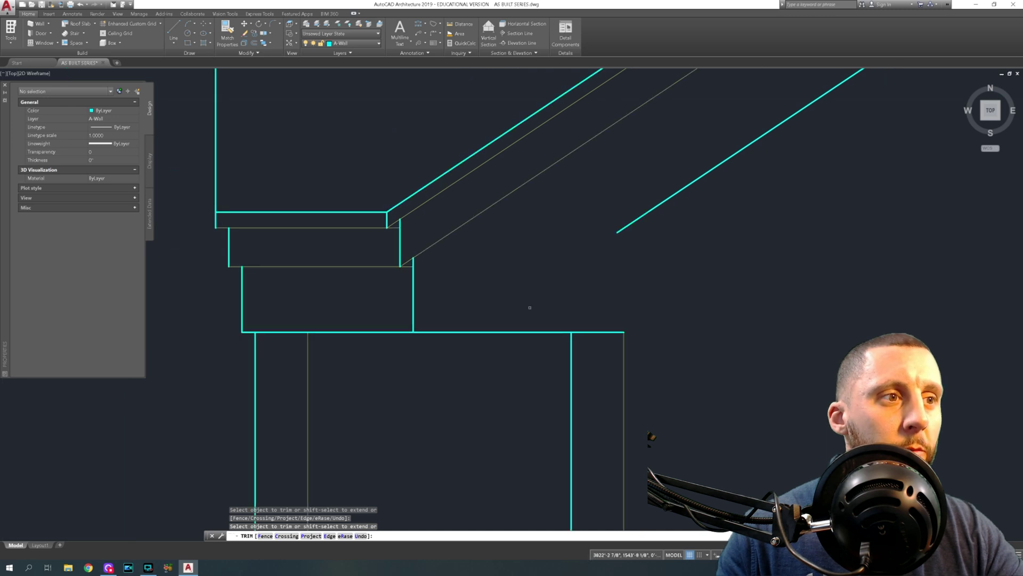
middle_click_drag(539, 306, 463, 261)
key("Escape")
Draw a vertical line from the left soffit's inner end up to the lower rafter line and trim the rafter's overrun.
type("l")
key("space")
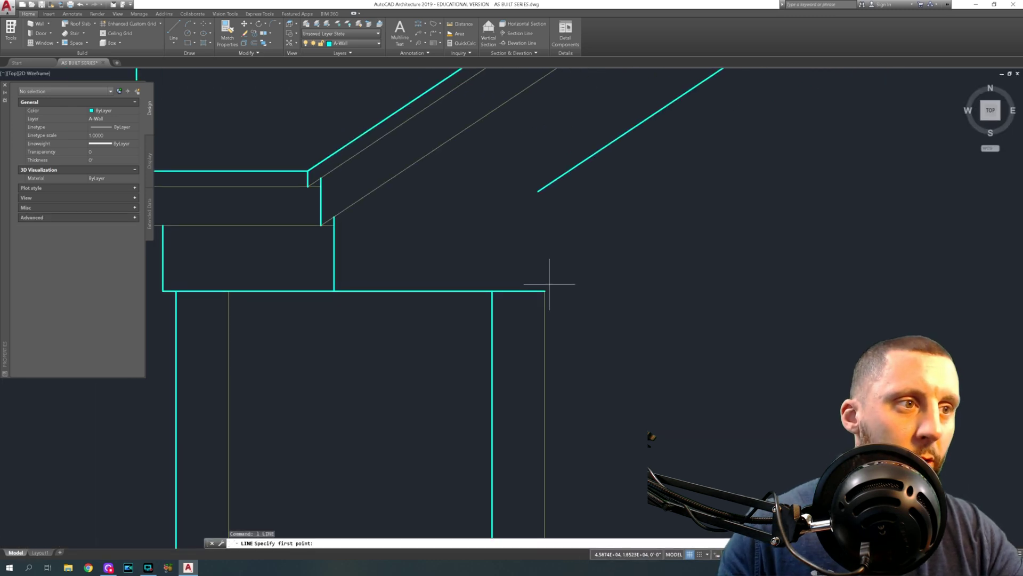
left_click(545, 291)
left_click(544, 191)
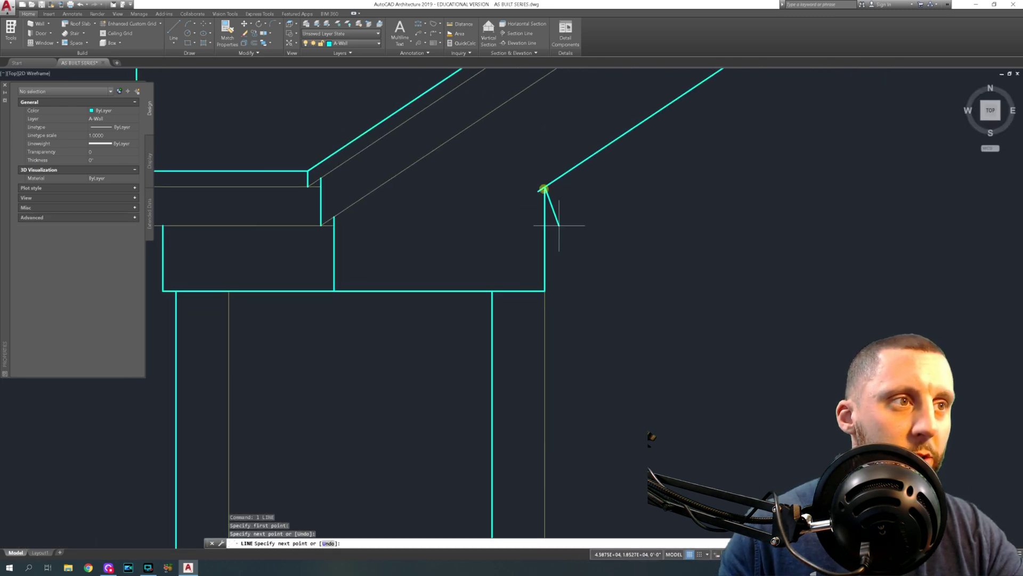
key("Return")
type("tr")
key("Return")
key("Return")
left_click(537, 188)
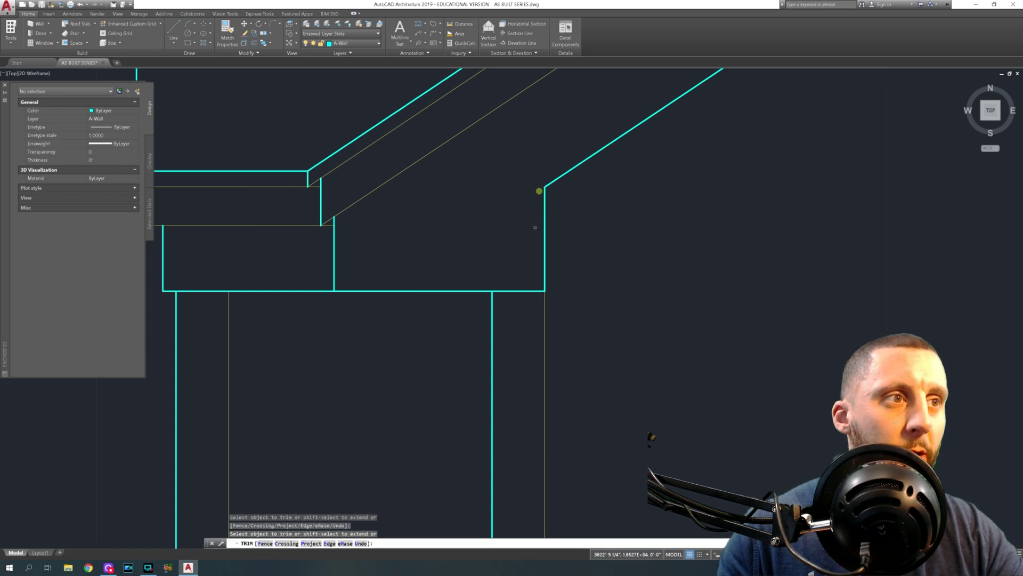
scroll(537, 189, "down", 5)
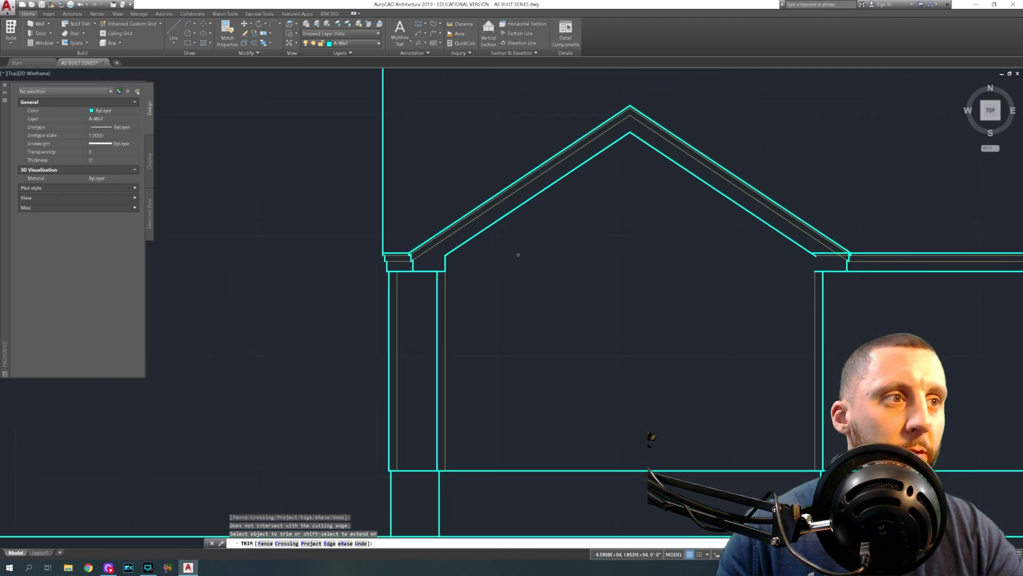
Trim the main roof's leftover eave lines back to the gable's right eave profile.
middle_click_drag(518, 254, 315, 249)
scroll(493, 251, "up", 4)
key("Escape")
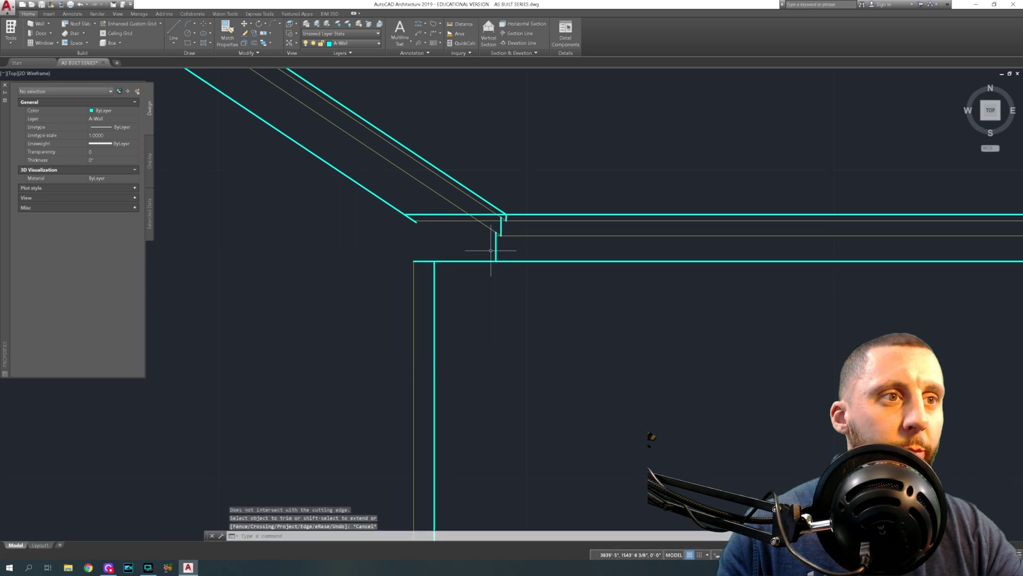
key("Return")
key("Return")
scroll(447, 227, "up", 4)
left_click(441, 218)
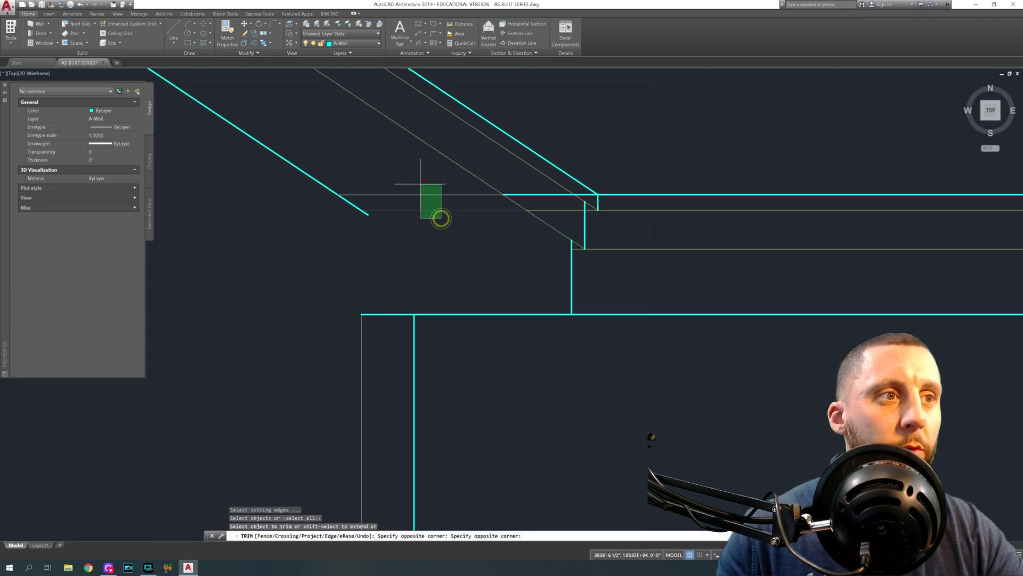
left_click(420, 184)
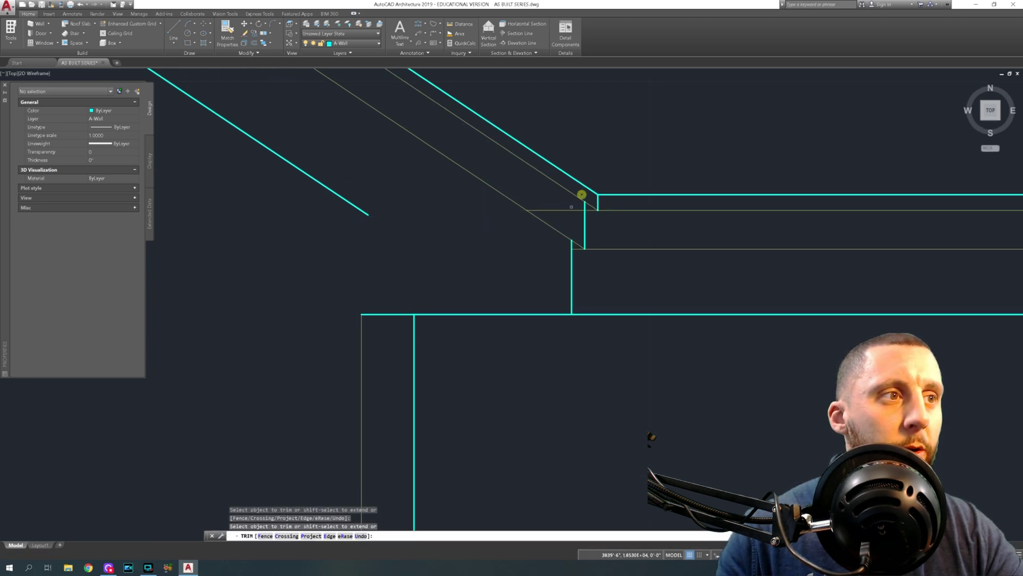
scroll(566, 211, "down", 4)
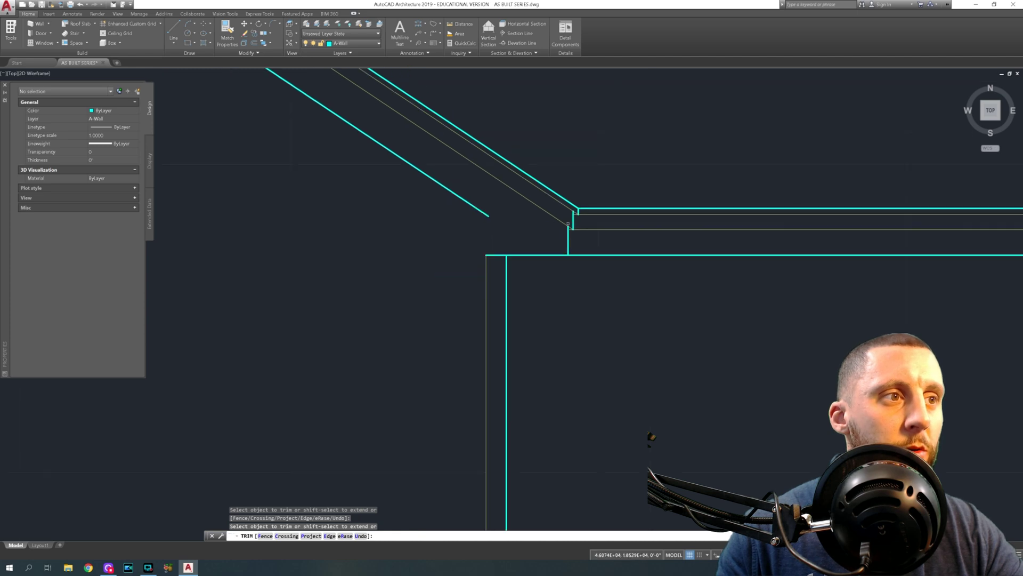
key("Escape")
Close the right soffit's inner end with a vertical line up to the lower rafter line and trim the rafter's overrun.
left_click(175, 31)
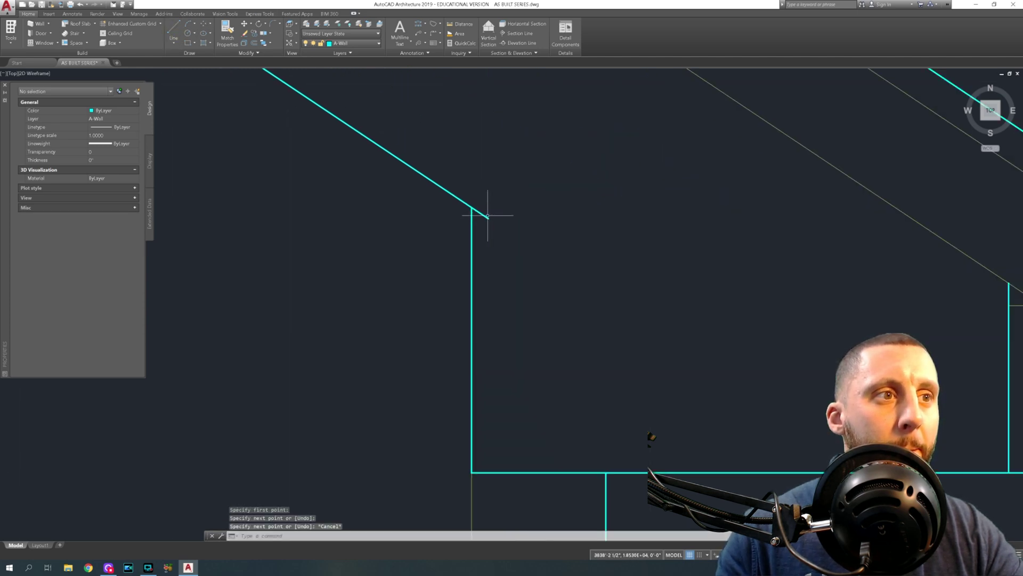
left_click(488, 209)
left_click(483, 222)
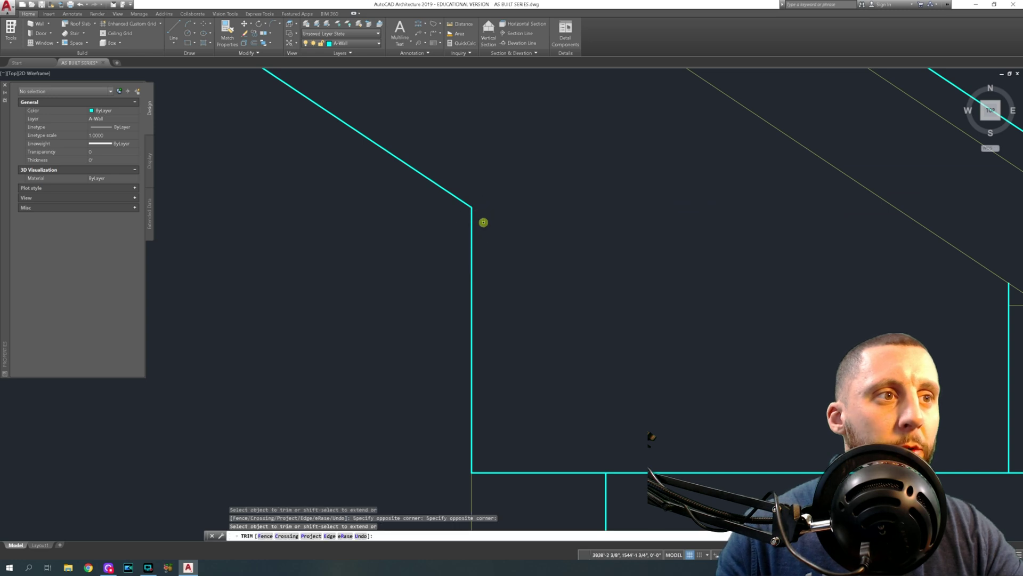
scroll(484, 221, "down", 6)
key("Escape")
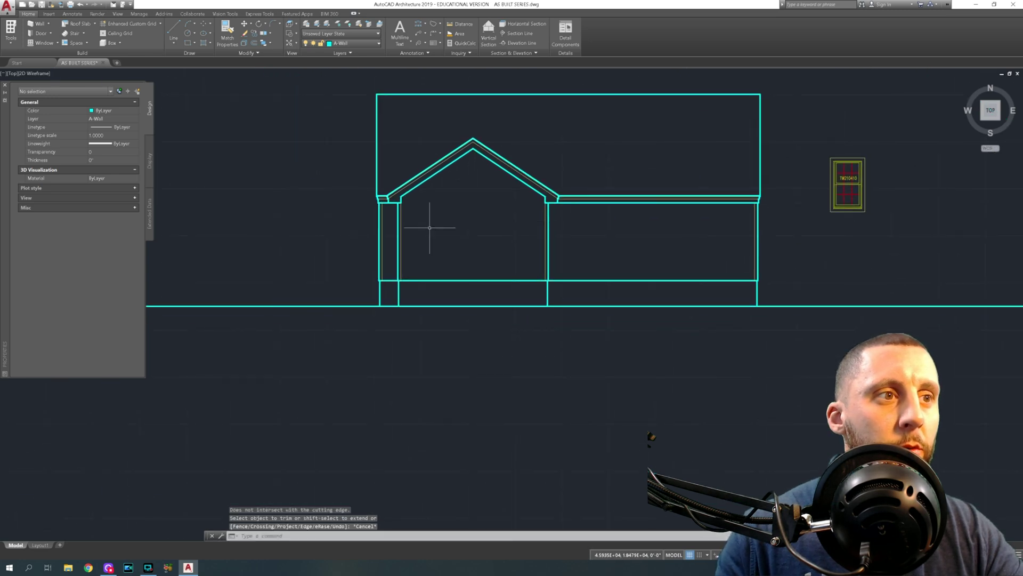
Draw vertical construction lines through both edges of the left window in the projecting room's end wall on the floor plan.
scroll(528, 218, "down", 5)
scroll(445, 226, "up", 7)
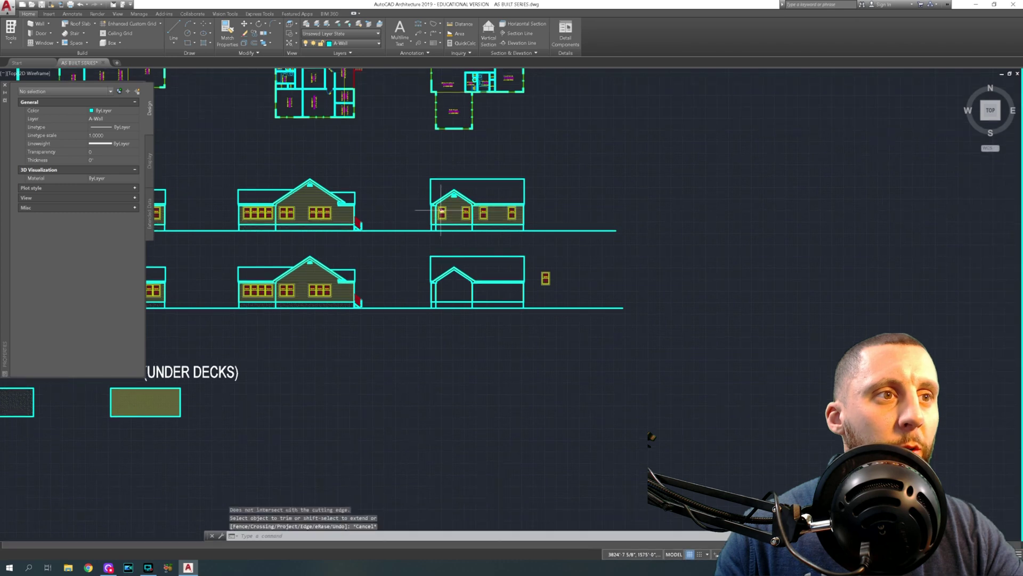
scroll(445, 227, "up", 5)
type("xlin")
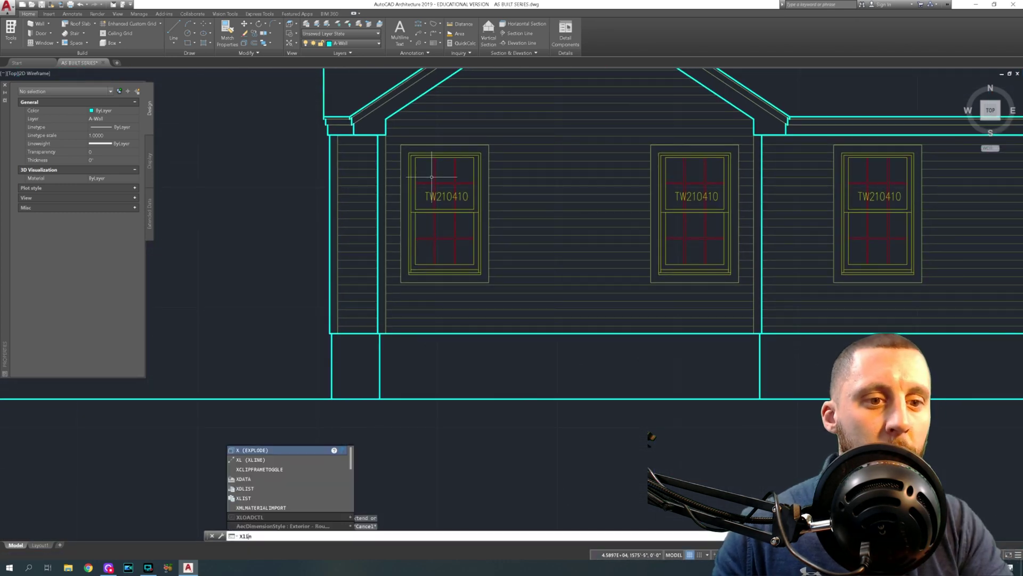
key("Return")
scroll(431, 213, "down", 6)
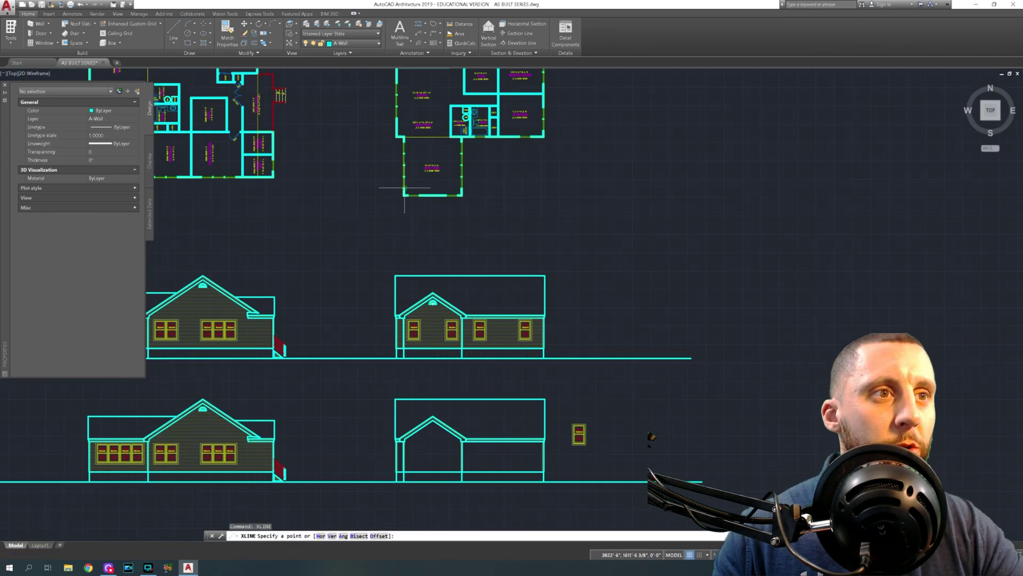
scroll(412, 198, "up", 8)
scroll(381, 180, "up", 4)
left_click(380, 169)
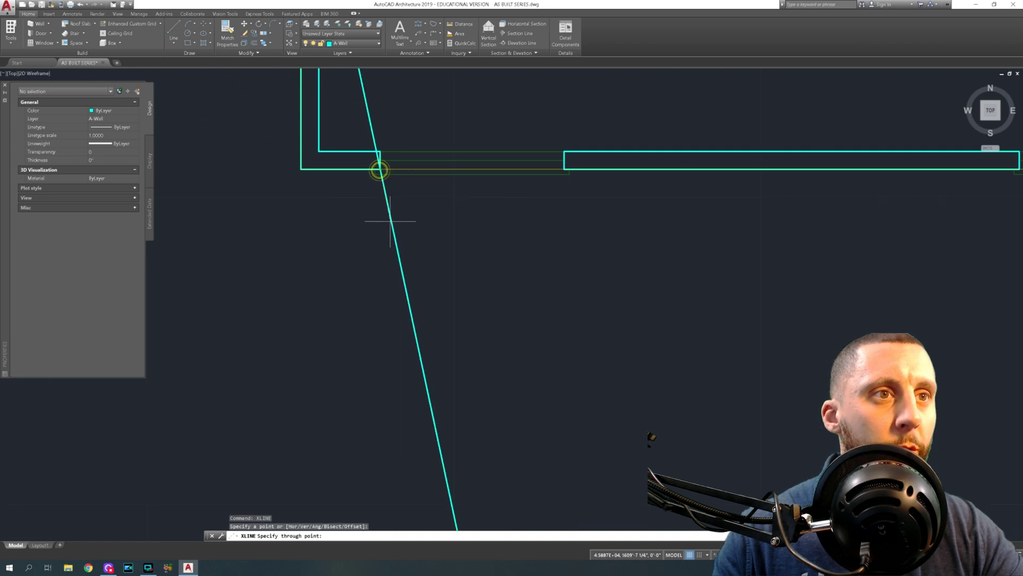
left_click(380, 229)
key("Return")
key("Return")
left_click(564, 169)
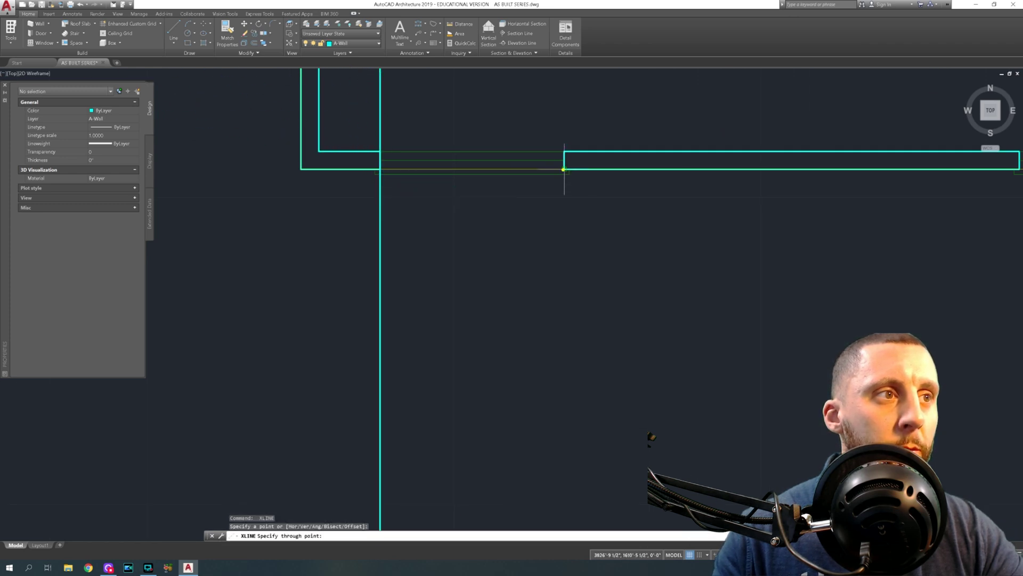
left_click(566, 197)
key("Return")
Draw vertical construction lines through both edges of the right window in the projecting room's end wall.
scroll(599, 203, "down", 6)
middle_click_drag(665, 224, 466, 248)
scroll(515, 218, "up", 6)
key("Return")
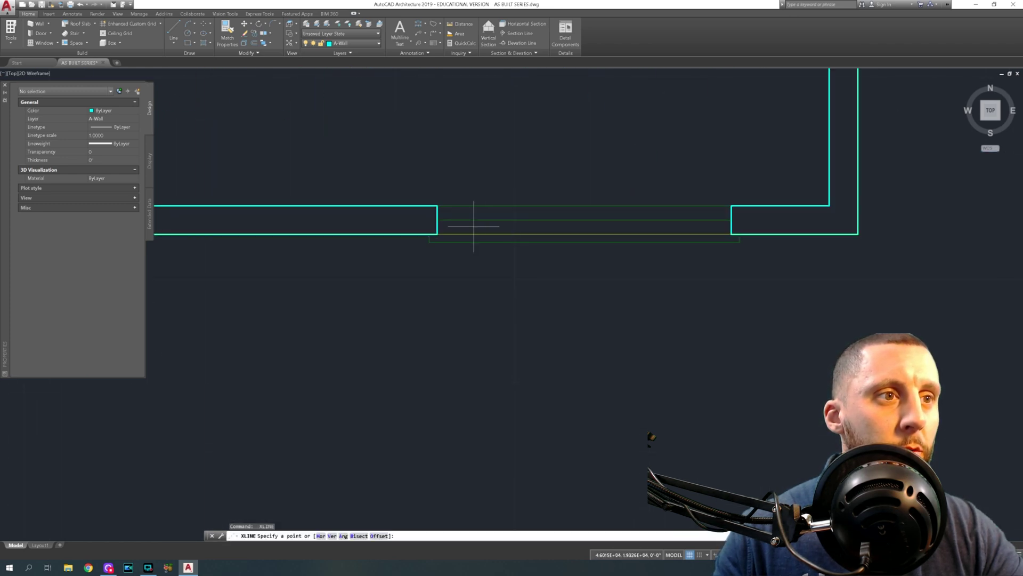
left_click(437, 234)
left_click(438, 267)
key("Return")
key("Return")
key("Return")
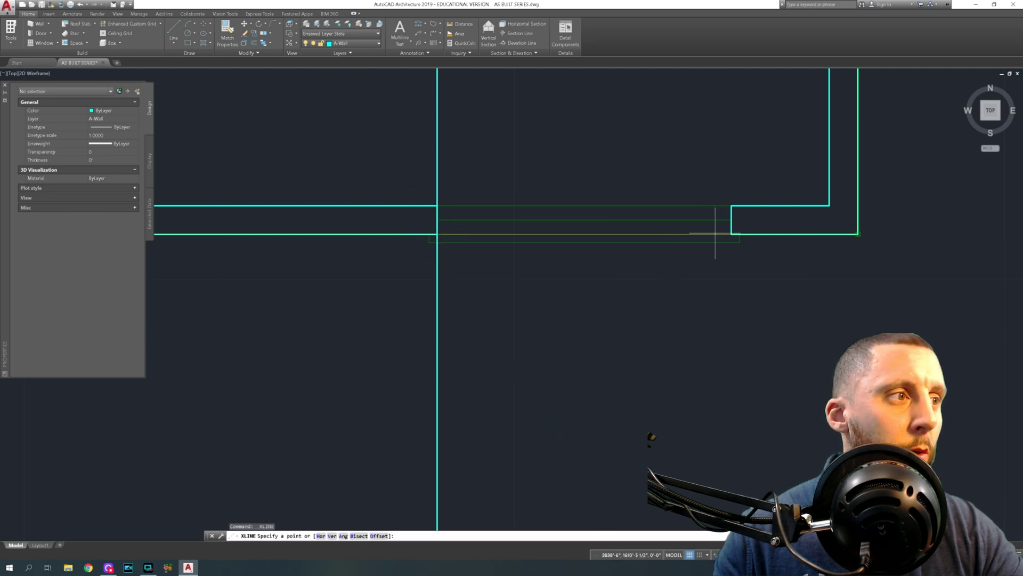
left_click(731, 232)
left_click(737, 266)
Erase the stray slanted construction line at the right window's outer edge.
key("Escape")
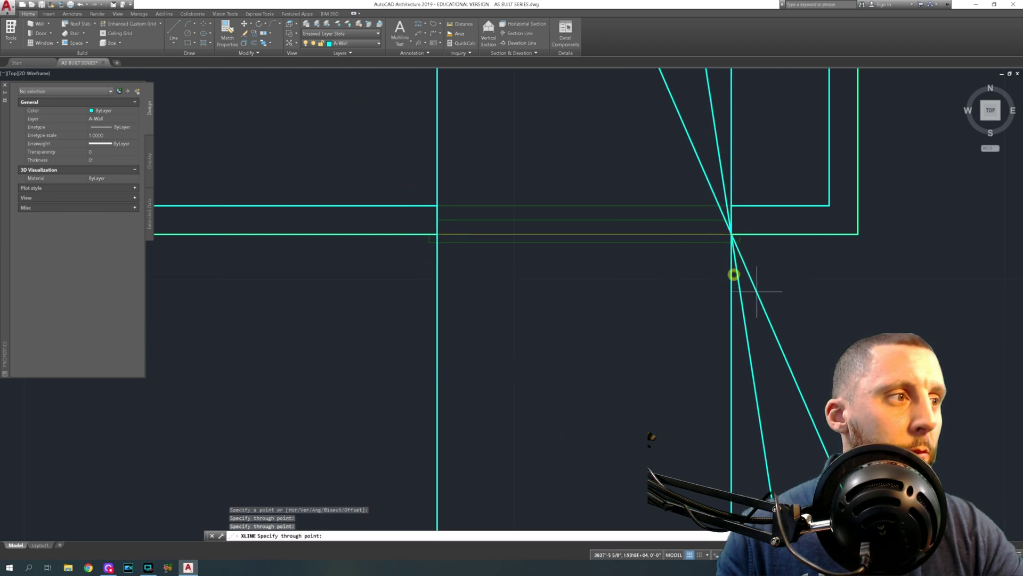
left_click(753, 294)
left_click(737, 326)
key("Delete")
scroll(738, 304, "down", 8)
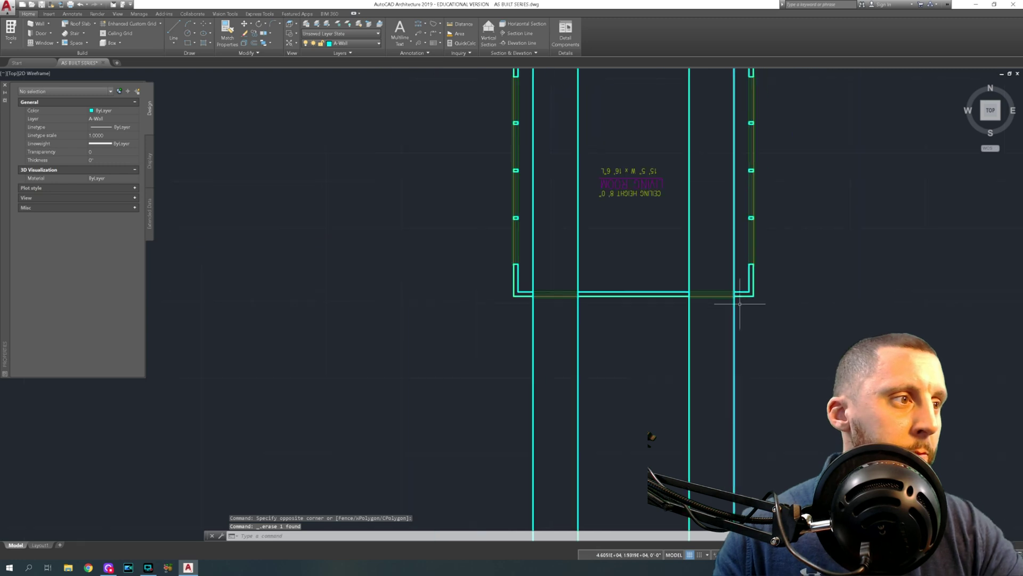
Draw vertical construction lines through both edges of the window beside the bathtub in the main rear wall.
middle_click_drag(740, 303, 414, 431)
scroll(509, 182, "up", 8)
key("Return")
key("Escape")
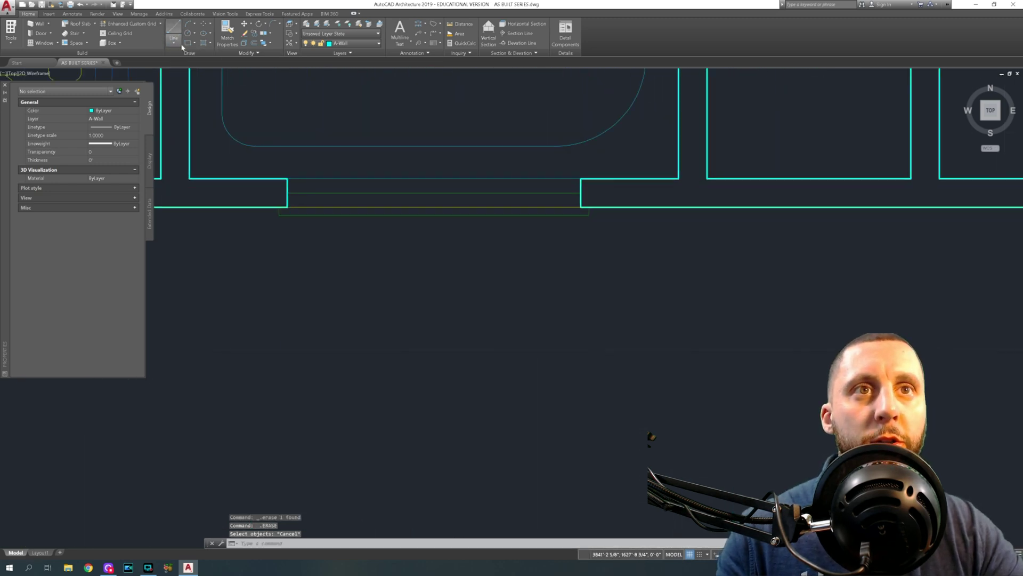
type("xline")
key("Return")
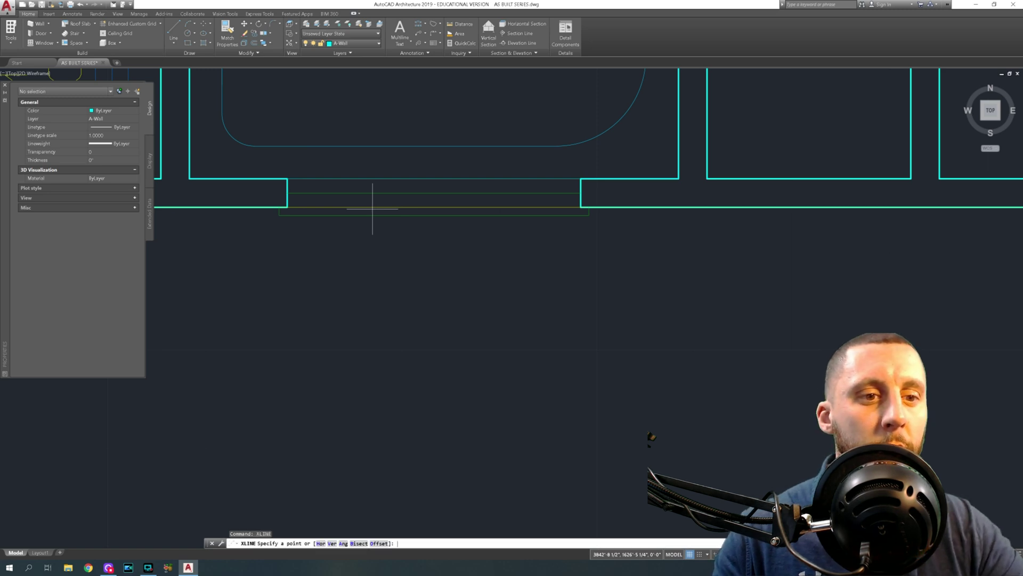
left_click(287, 208)
left_click(289, 232)
key("Return")
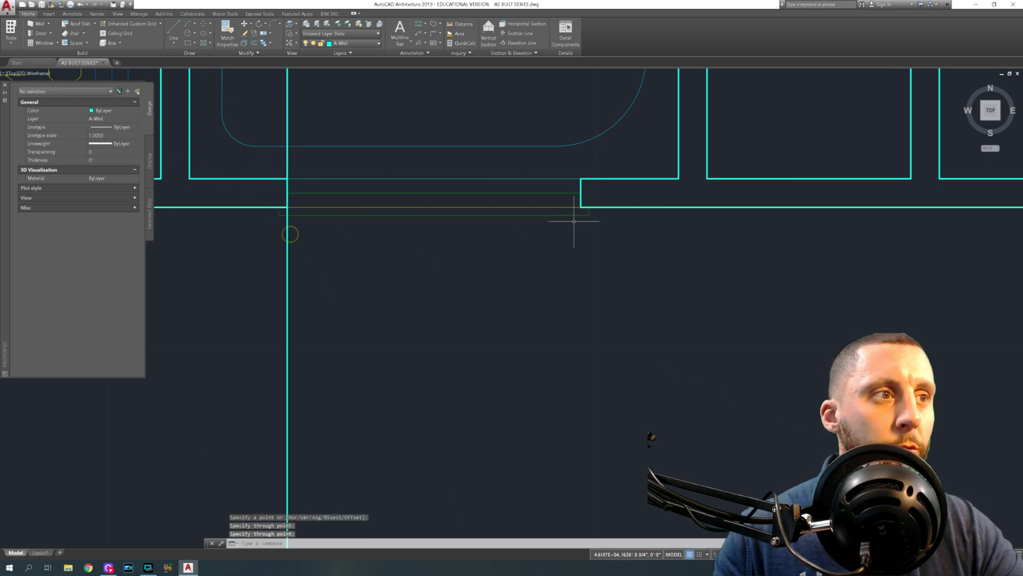
key("Return")
left_click(580, 206)
left_click(580, 233)
key("Return")
Draw vertical construction lines through both edges of the window nearest the house's outside corner in the main rear wall.
mouse_move(682, 263)
middle_mouse_down()
mouse_move(285, 271)
mouse_move(322, 270)
middle_mouse_up()
scroll(524, 284, "down", 3)
middle_click_drag(640, 268, 507, 265)
scroll(507, 264, "up", 3)
key("Return")
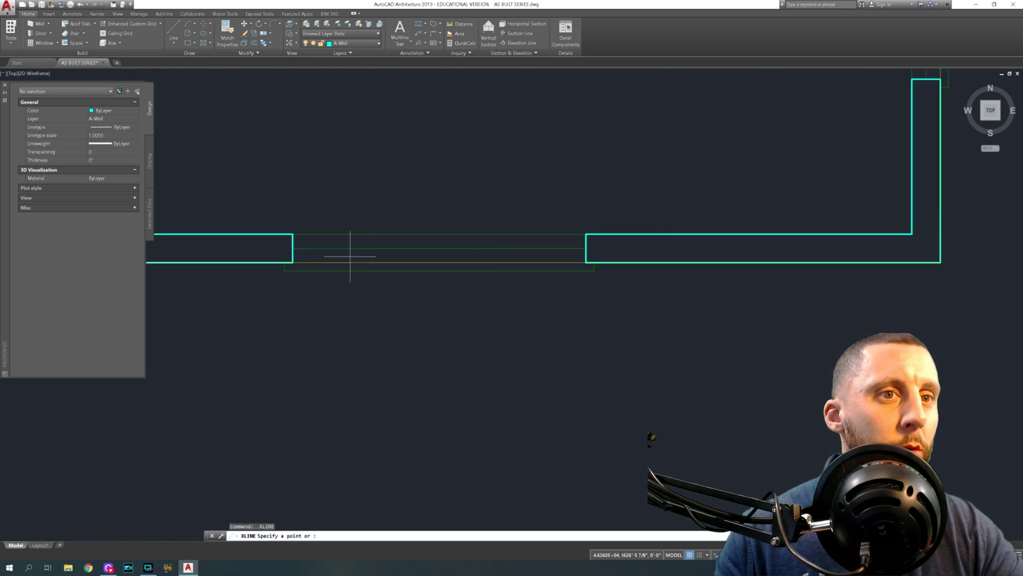
left_click(293, 262)
left_click(292, 318)
key("Return")
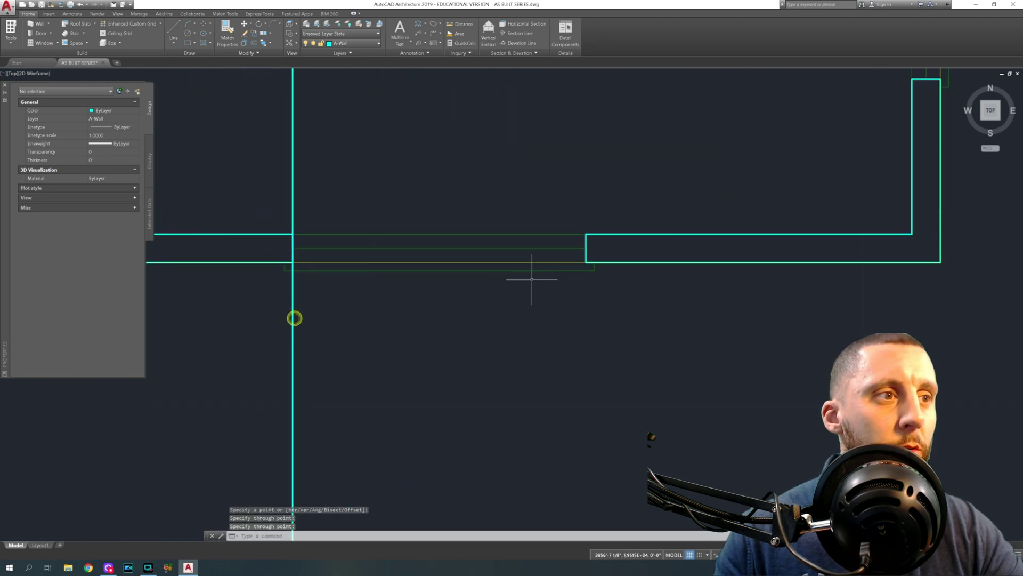
key("Return")
left_click(586, 262)
left_click(587, 294)
Draw a horizontal construction line along the top of the triple window's frame, inside its trim, in the neighbouring side elevation.
scroll(587, 295, "down", 5)
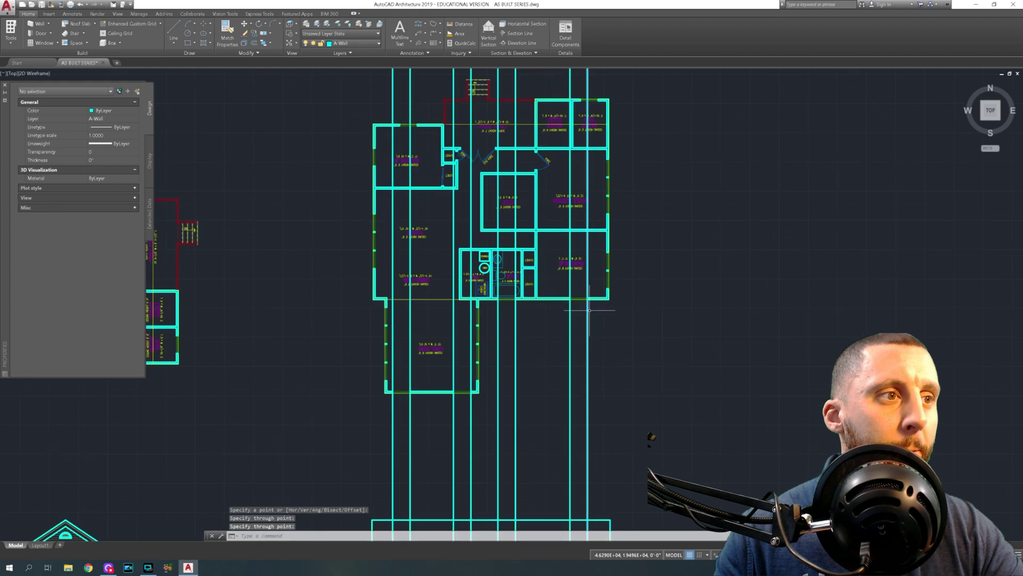
middle_click_drag(590, 342, 576, 314)
middle_click_drag(571, 412, 563, 158)
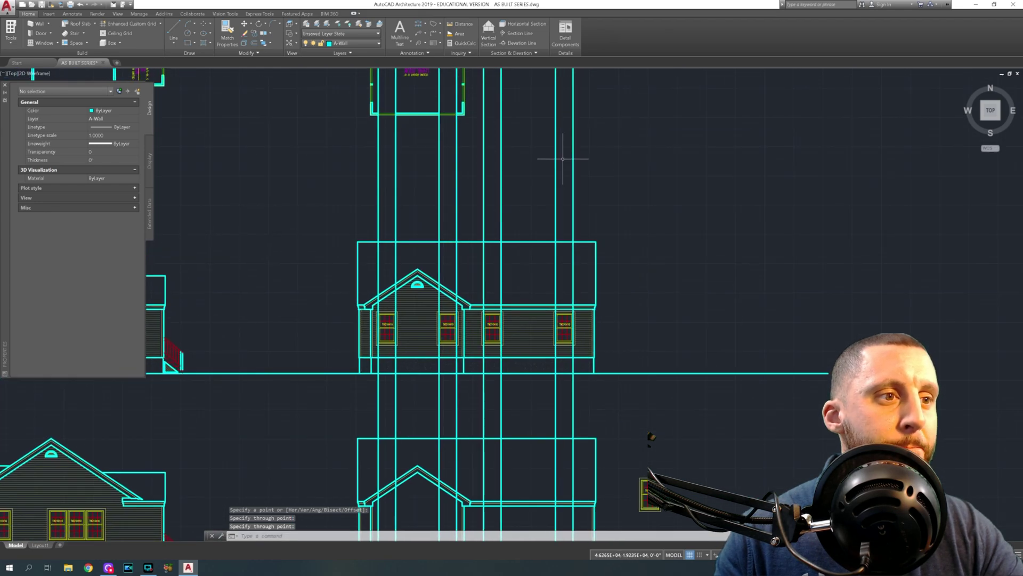
middle_click_drag(521, 309, 516, 199)
scroll(563, 225, "down", 5)
middle_click_drag(512, 250, 513, 249)
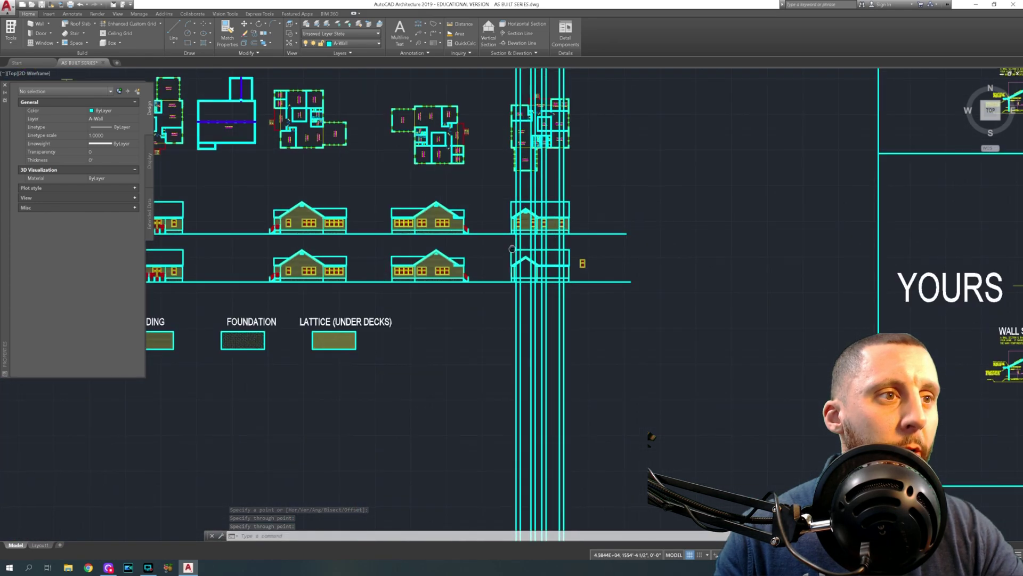
scroll(453, 221, "up", 12)
type("x")
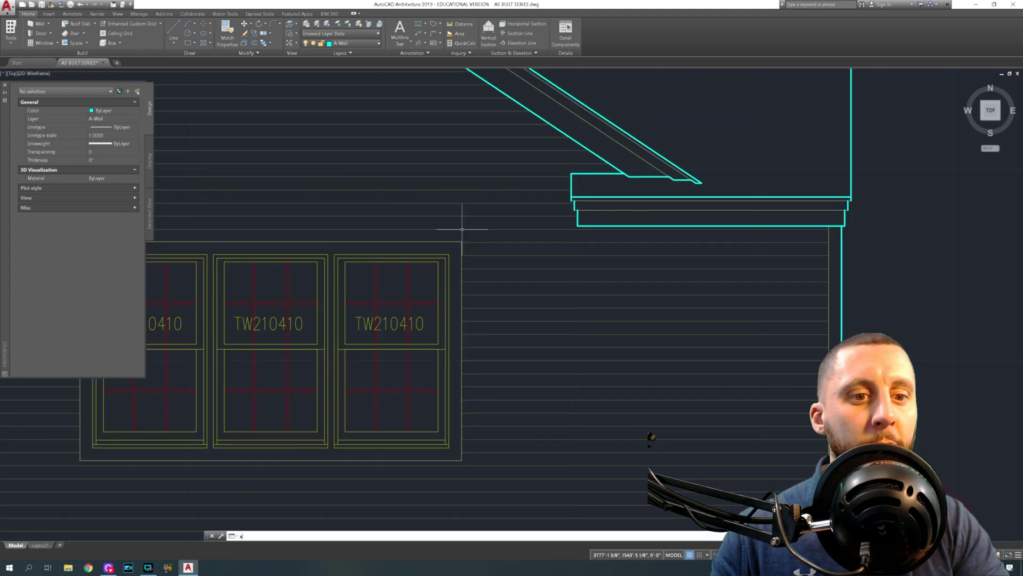
type("l")
key("Return")
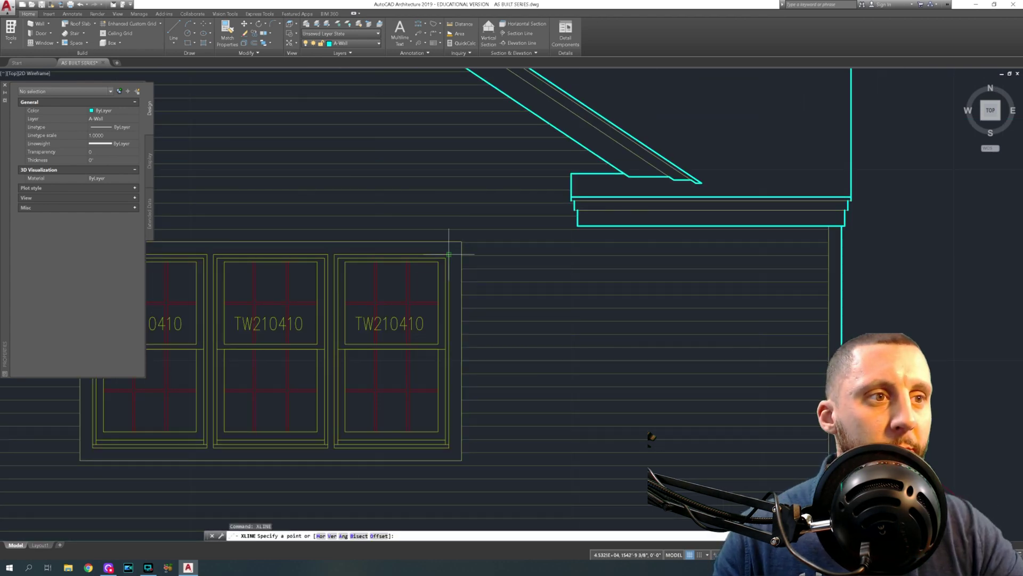
left_click(449, 254)
left_click(463, 255)
scroll(479, 258, "down", 6)
key("Return")
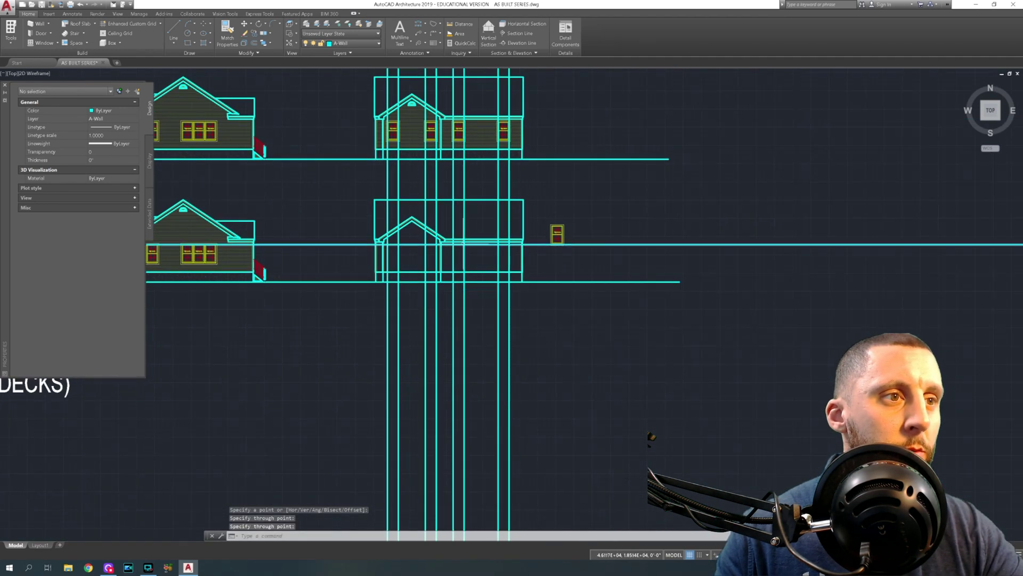
Move the loose TW210410 window by its frame's top-left corner to where the head line crosses the bump-out's first vertical line.
scroll(495, 242, "up", 4)
left_click(697, 279)
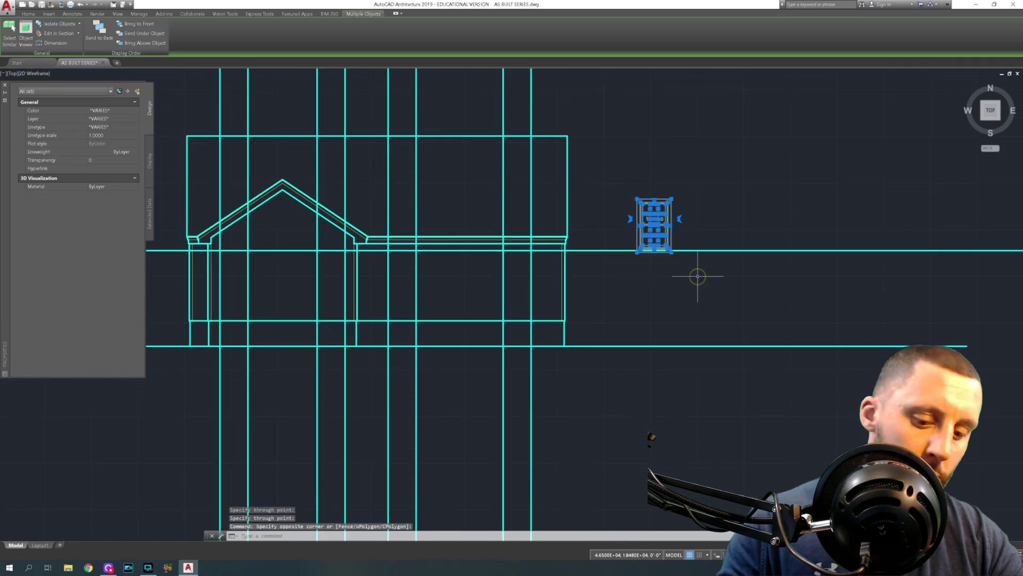
type("m")
key("Return")
scroll(641, 198, "up", 8)
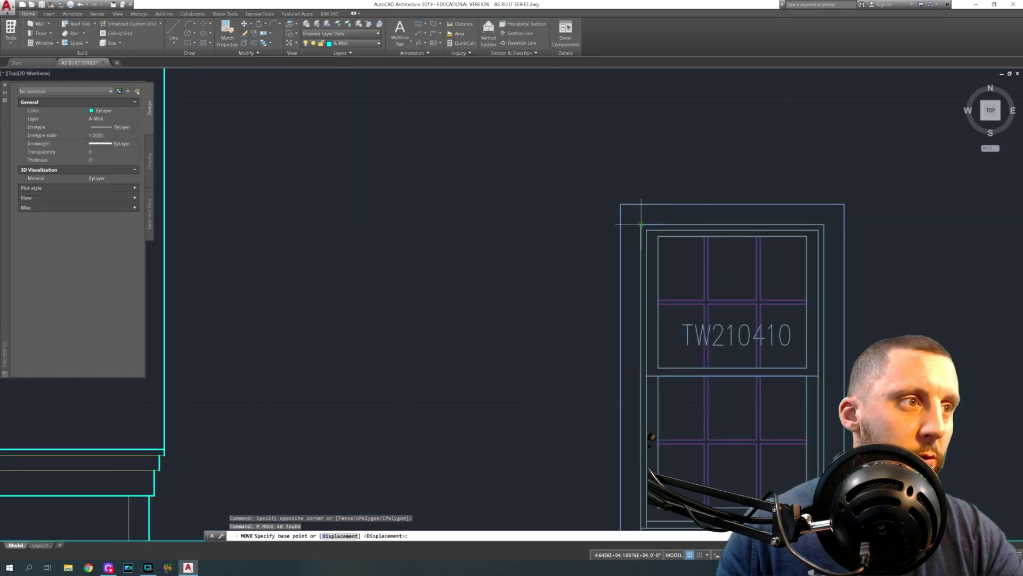
left_click(641, 224)
scroll(641, 224, "down", 10)
scroll(378, 249, "up", 3)
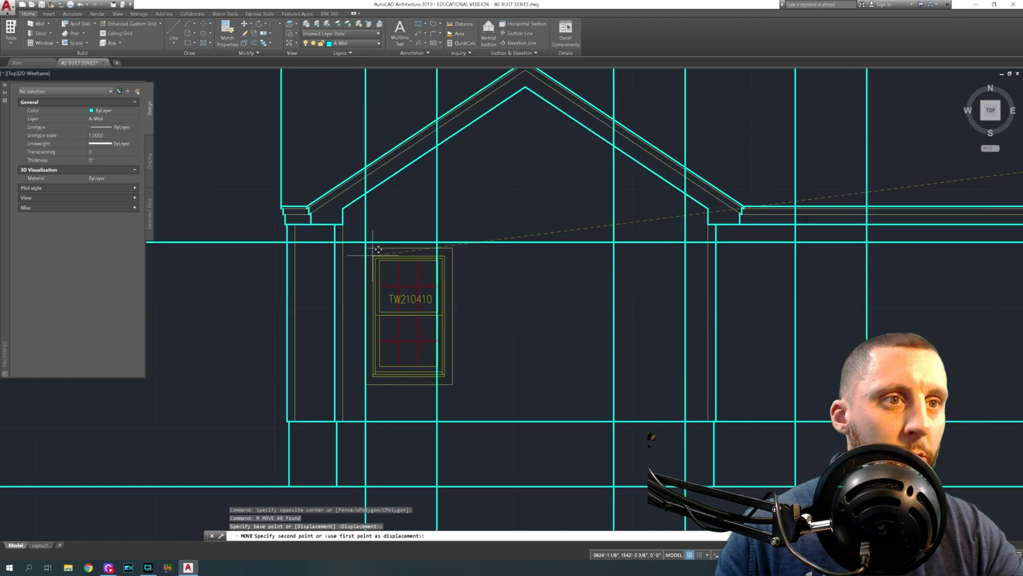
left_click(363, 240)
middle_click_drag(363, 240, 365, 214)
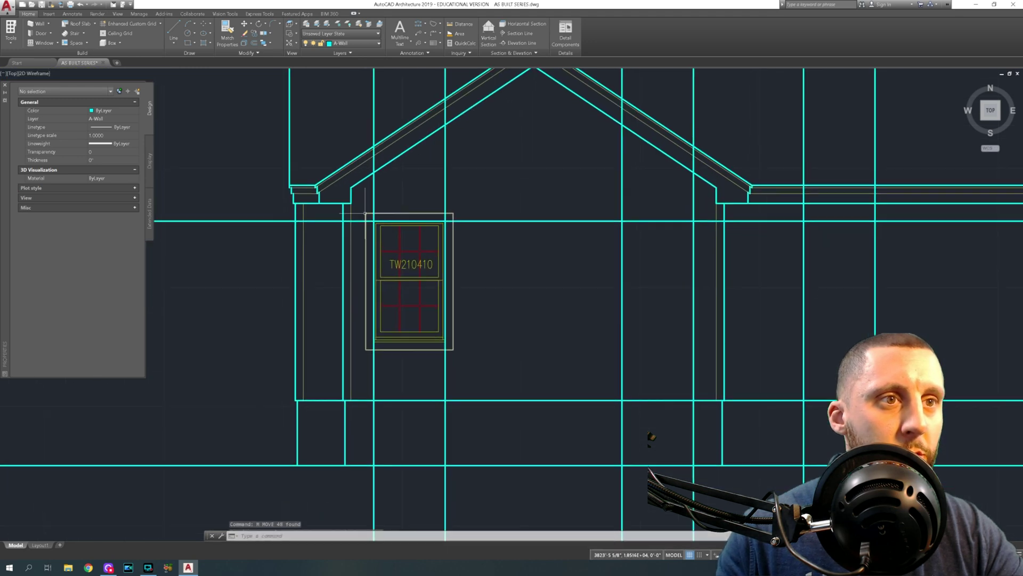
Copy the placed TW210410 window to the other three window positions where the vertical construction lines cross the head line.
left_click(365, 213)
right_click(365, 213)
left_click(369, 202)
left_click(366, 205)
left_click(361, 207)
left_click(364, 207)
left_click(474, 354)
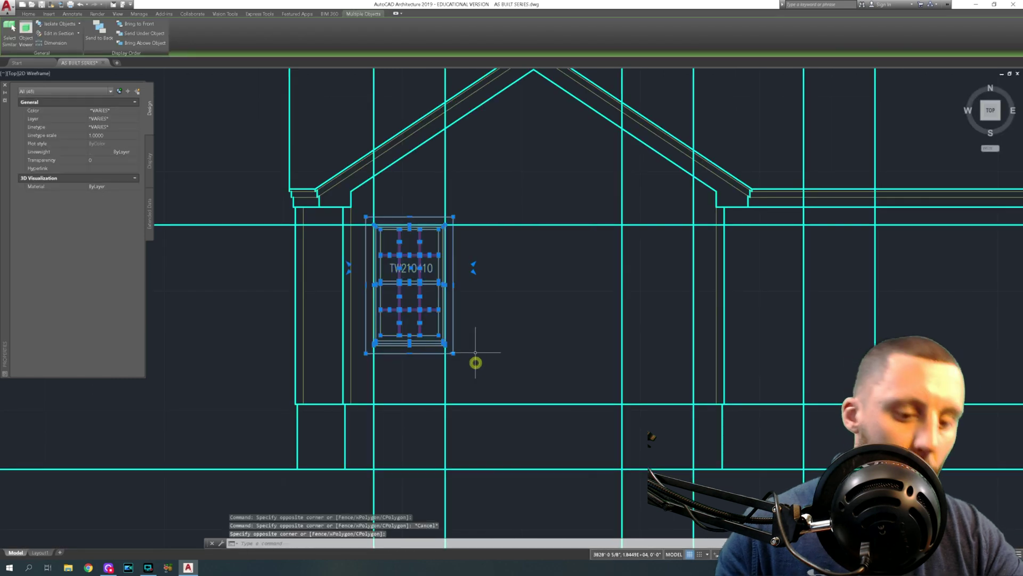
type("copy")
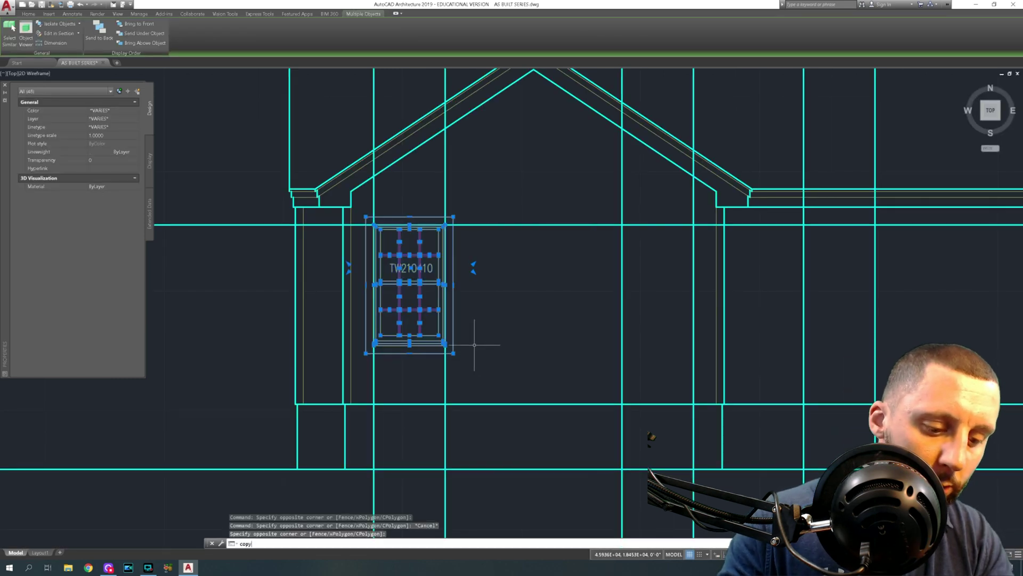
key("Return")
scroll(368, 217, "up", 5)
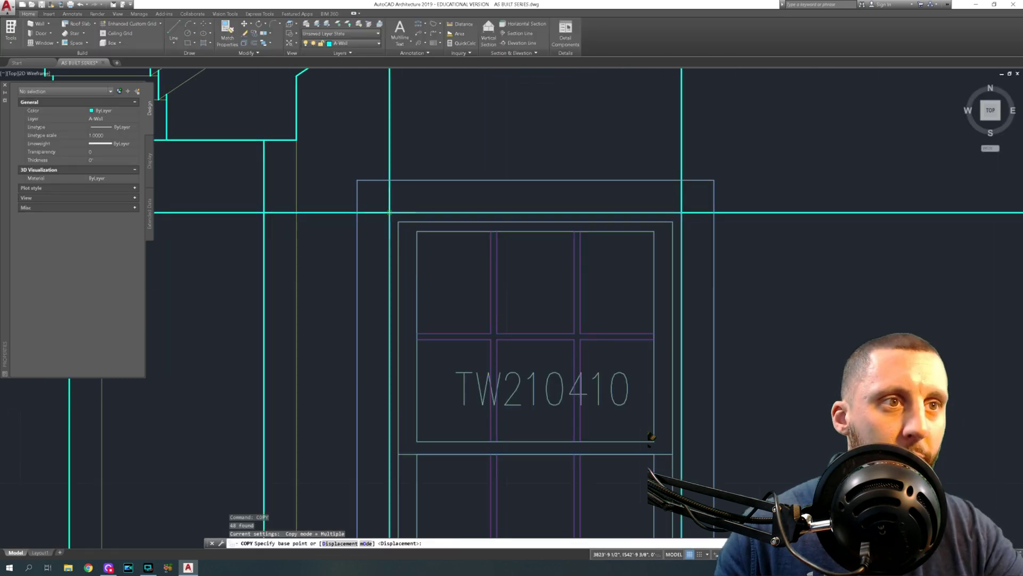
left_click(389, 212)
scroll(390, 212, "down", 6)
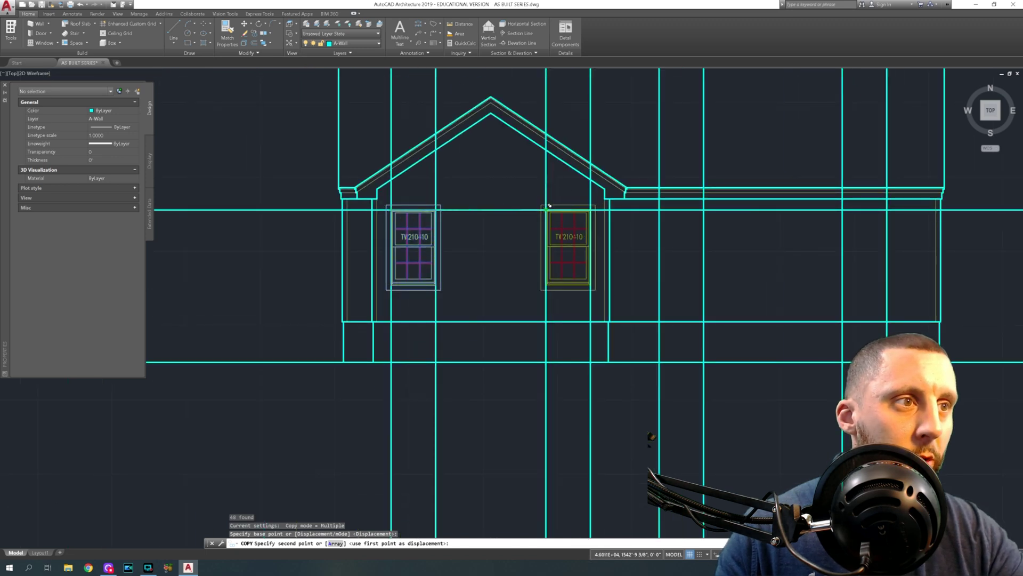
left_click(549, 205)
left_click(663, 205)
middle_click_drag(831, 219, 699, 229)
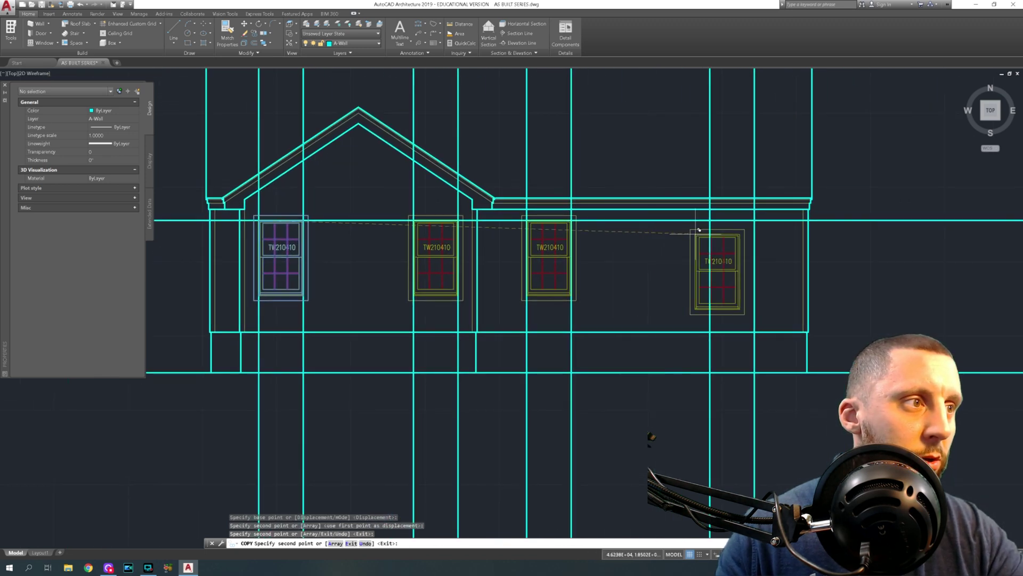
left_click(725, 226)
key("Return")
Erase all the vertical construction lines and the horizontal head line.
scroll(709, 229, "down", 4)
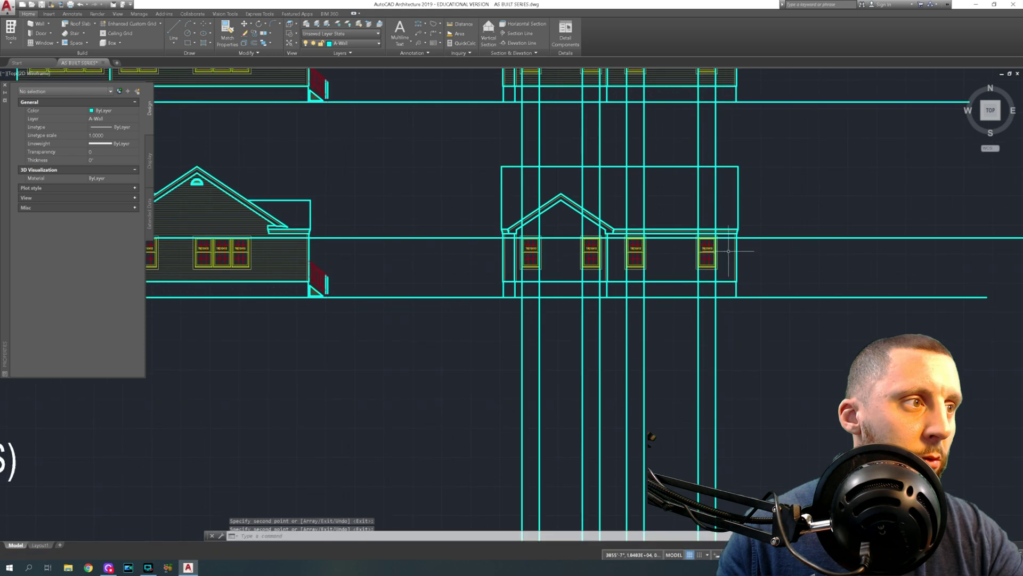
left_click(799, 245)
left_click(788, 214)
left_click(731, 129)
left_click(505, 138)
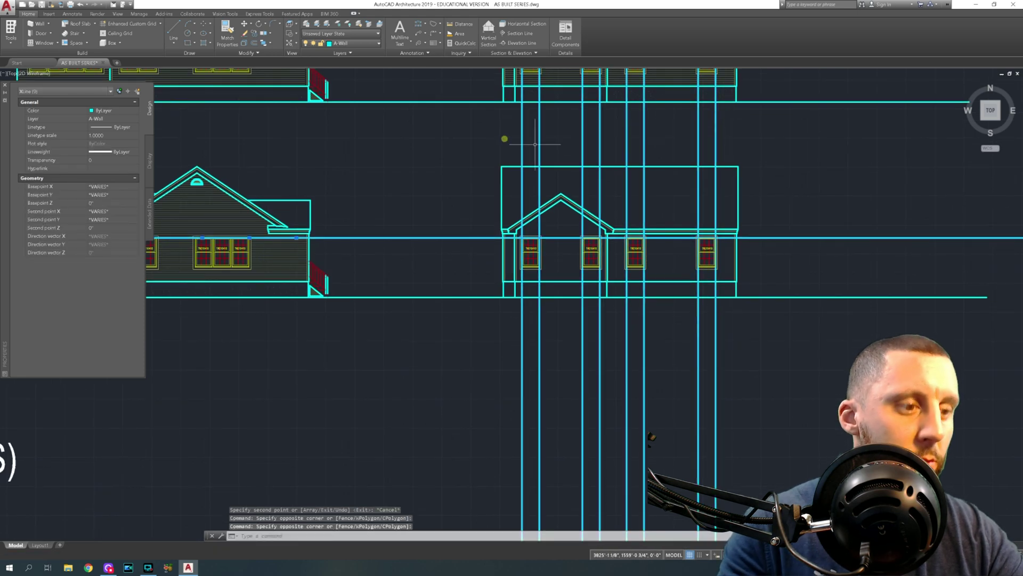
key("Delete")
Copy the half-round gable vent from the side elevation to the bump-out's gable, using the inner gable peaks as reference points.
scroll(678, 265, "up", 5)
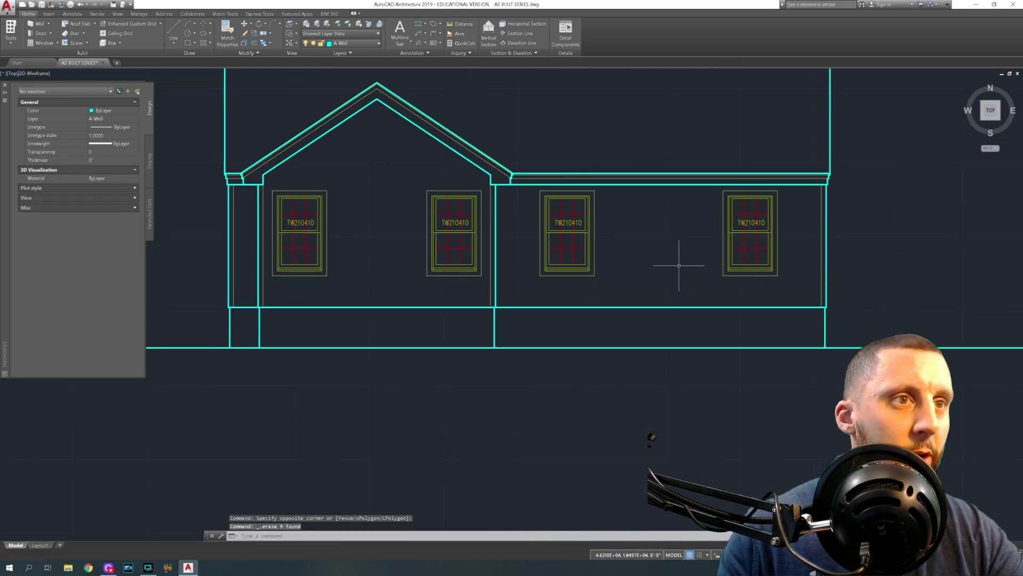
scroll(679, 264, "down", 6)
scroll(440, 212, "up", 12)
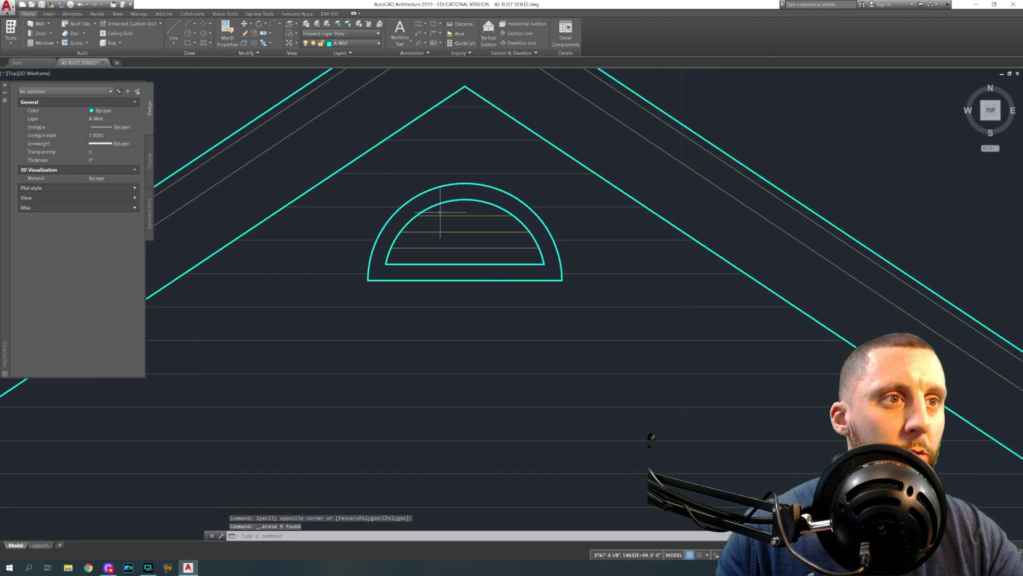
left_click(365, 167)
left_click(584, 293)
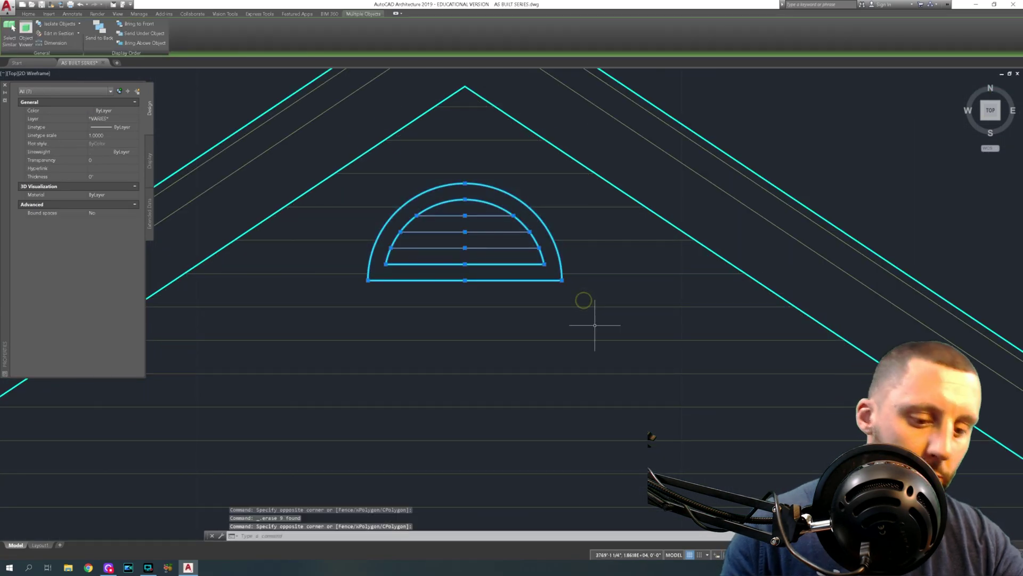
type("copy")
key("Return")
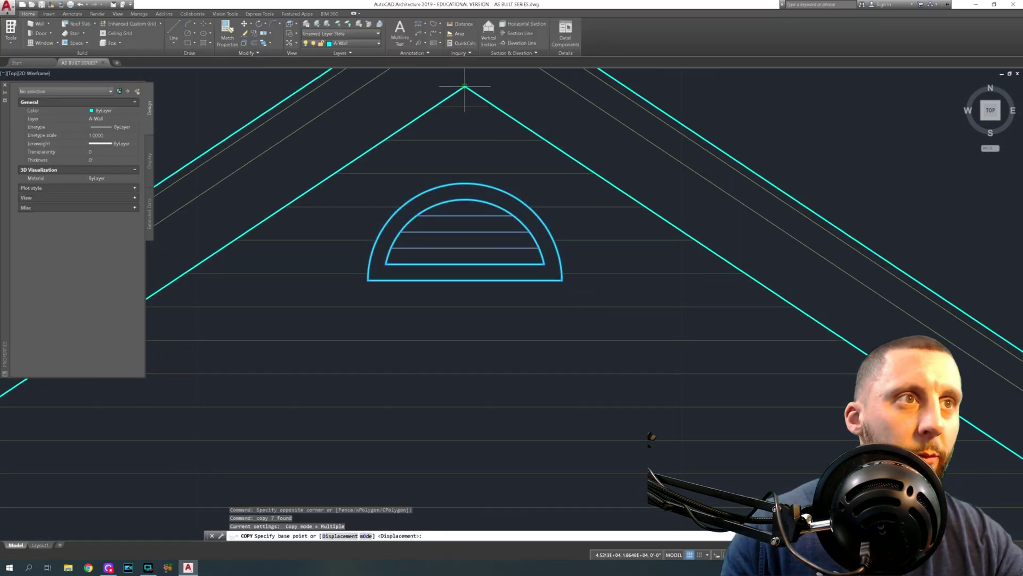
left_click(465, 86)
scroll(465, 87, "down", 6)
scroll(608, 186, "up", 6)
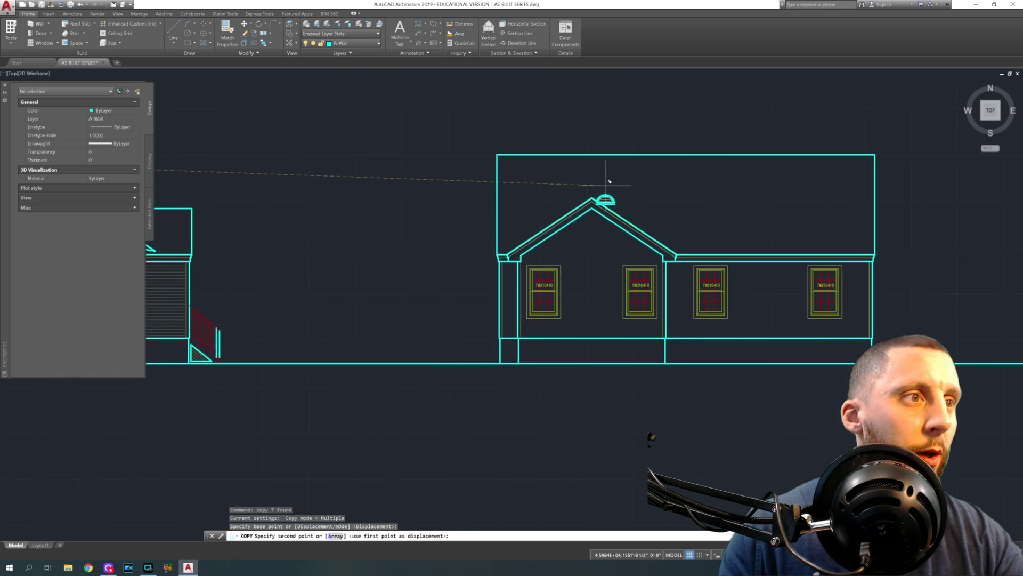
left_click(595, 184)
scroll(600, 234, "down", 5)
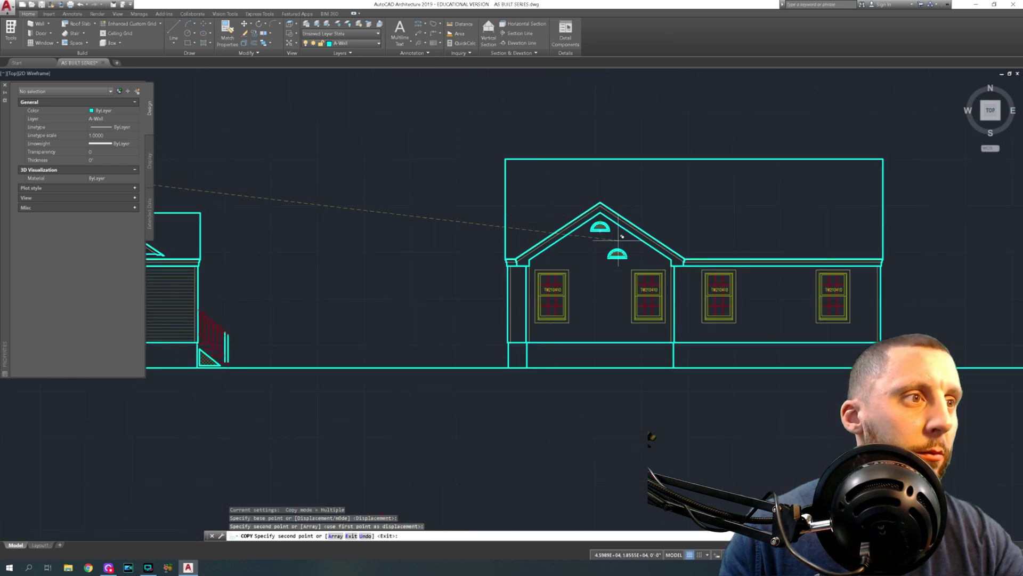
middle_click_drag(619, 234, 524, 172)
key("Escape")
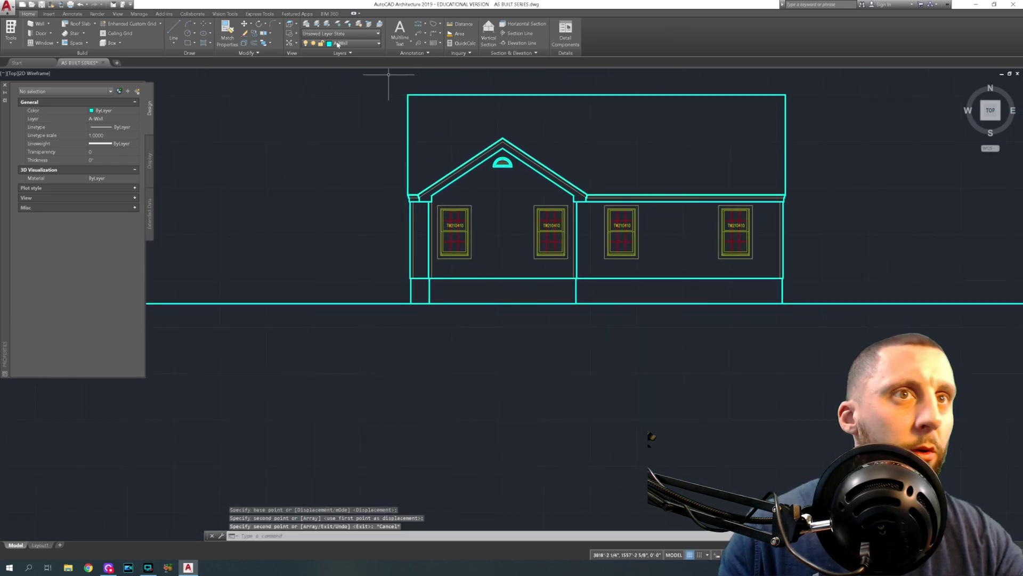
Hatch the bump-out wall, the main rear wall and the narrow wall strip beside the bump-out with the ANSI31 pattern.
left_click(203, 44)
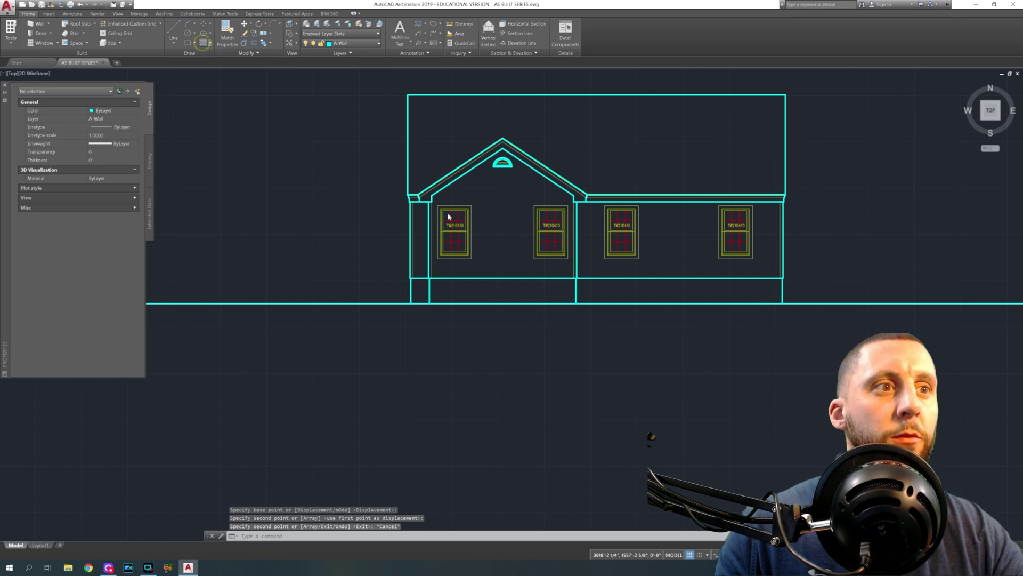
left_click(497, 214)
left_click(591, 222)
left_click(418, 224)
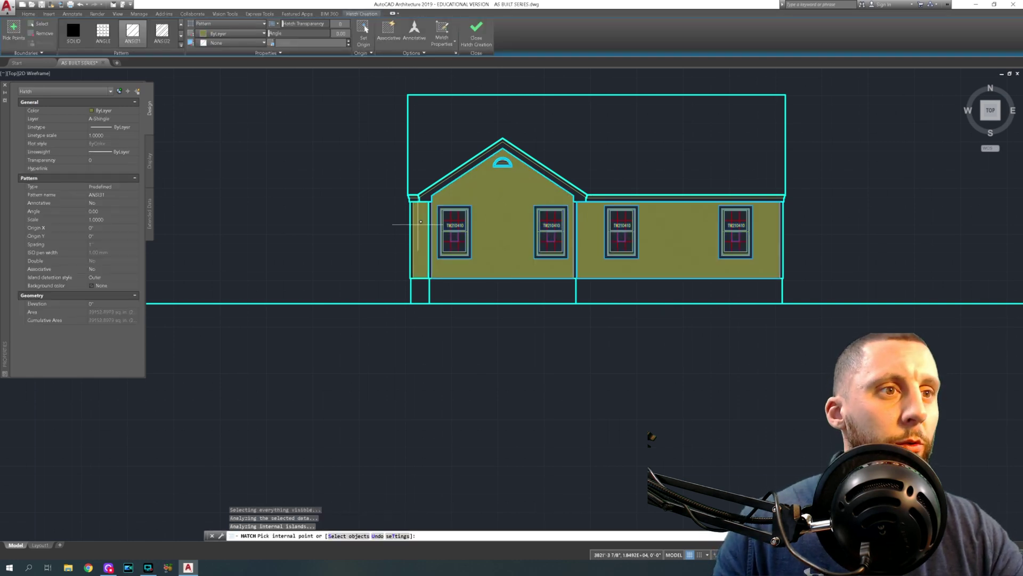
key("Return")
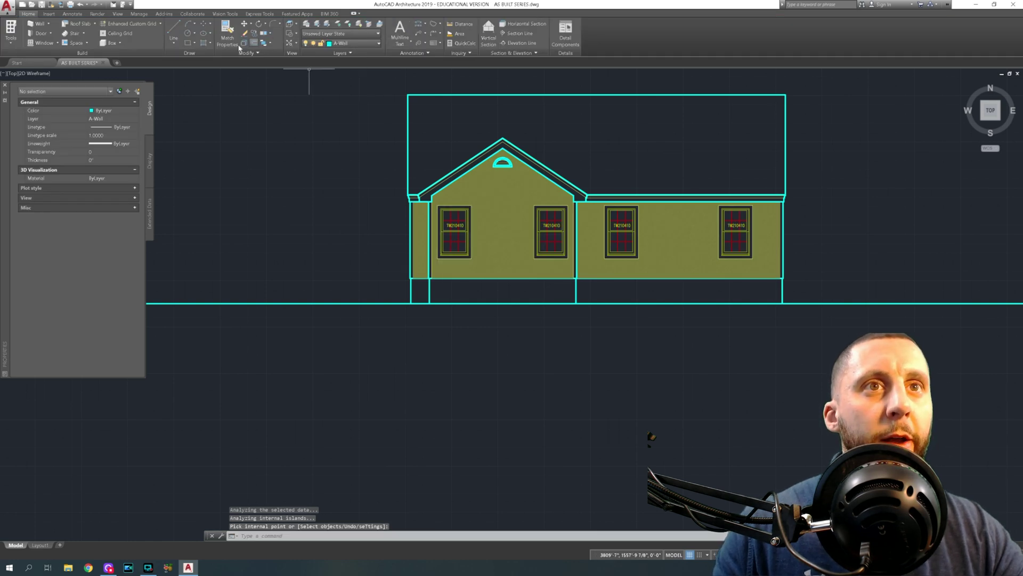
Hatch the three foundation areas below the rear walls as a separate ANSI31 hatch.
left_click(204, 44)
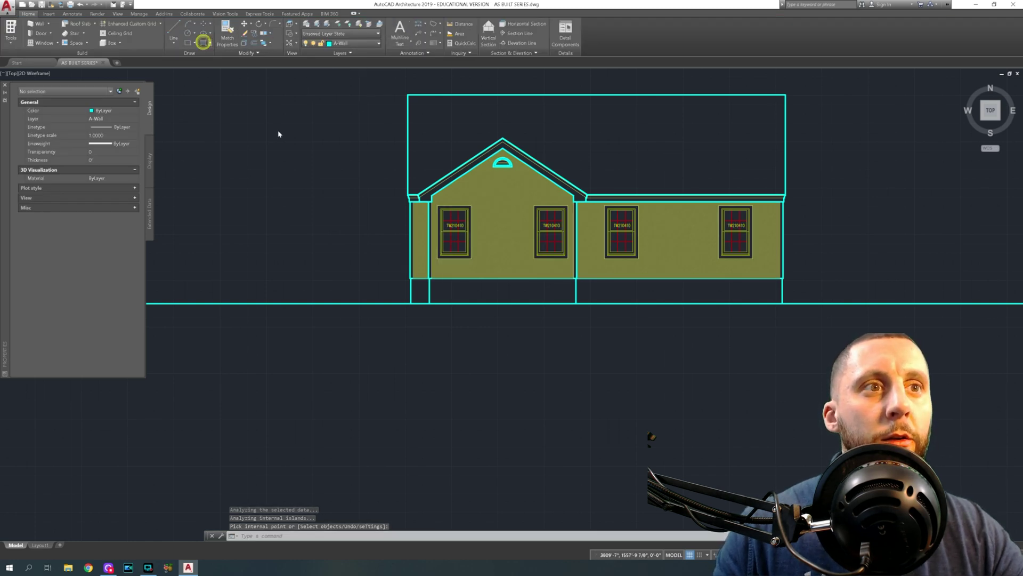
left_click(418, 291)
left_click(491, 291)
left_click(634, 289)
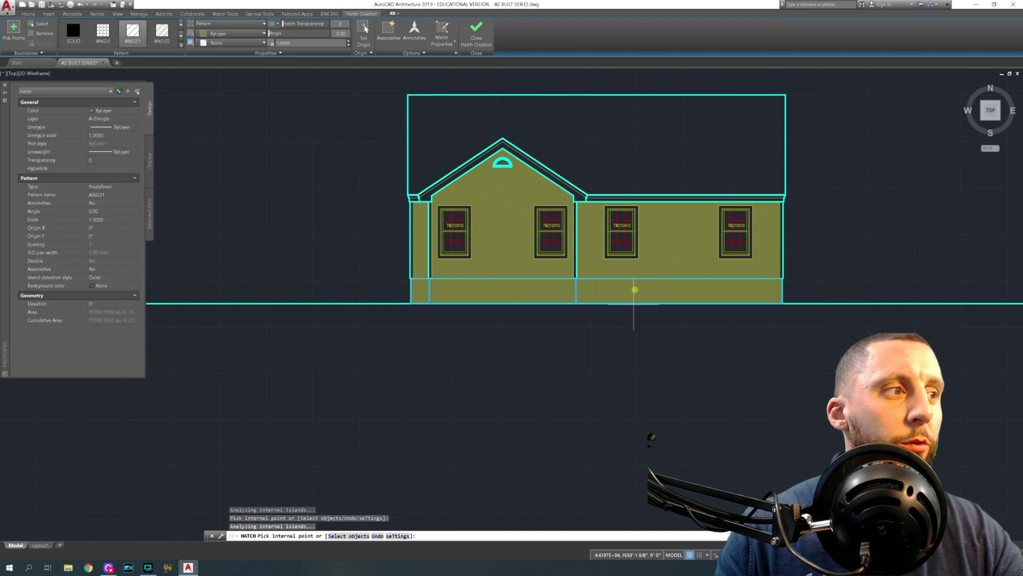
key("Return")
Match the rear wall hatch to the siding hatch of the neighbouring side elevation.
left_click(227, 33)
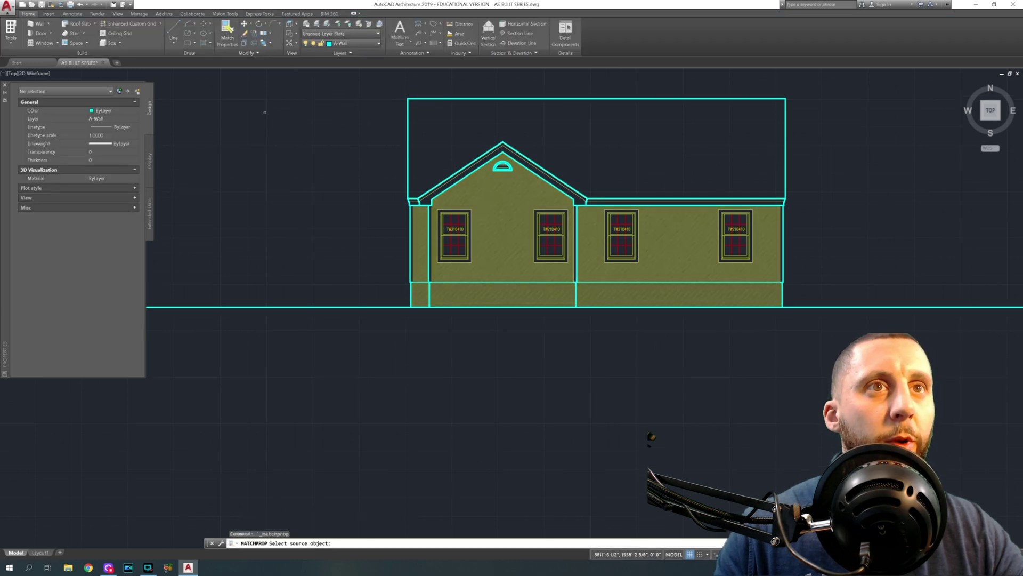
scroll(338, 150, "down", 4)
middle_click_drag(338, 150, 346, 150)
left_click(260, 174)
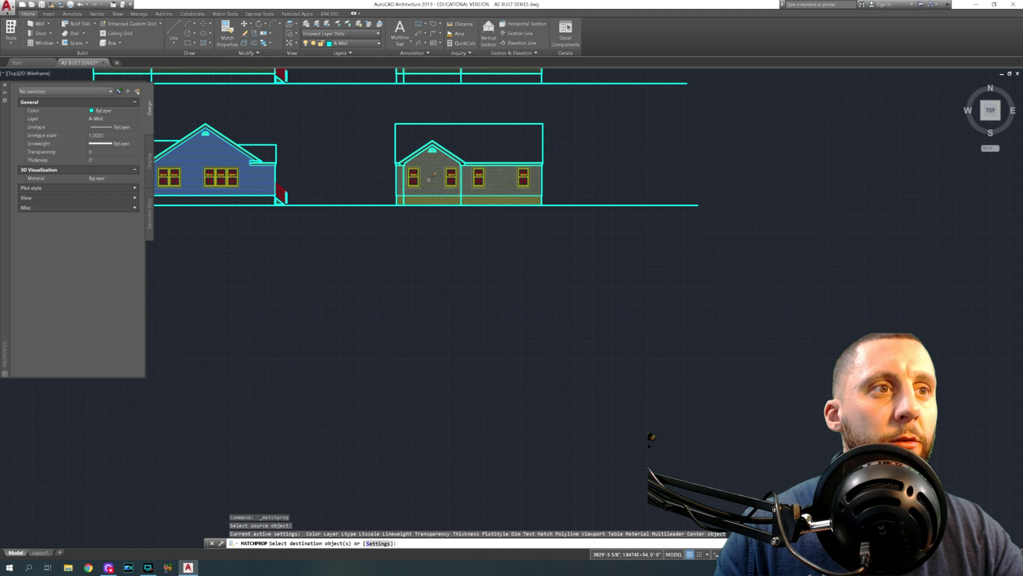
Match the rear foundation hatch to the foundation hatch of the neighbouring side elevation.
left_click(256, 197)
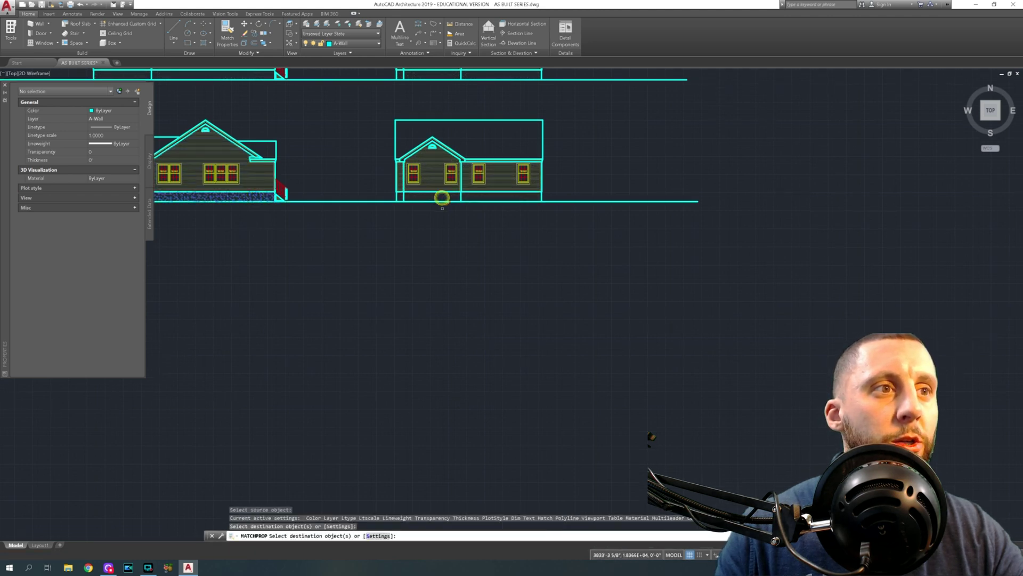
middle_click_drag(450, 205, 455, 245)
scroll(455, 246, "up", 4)
key("Escape")
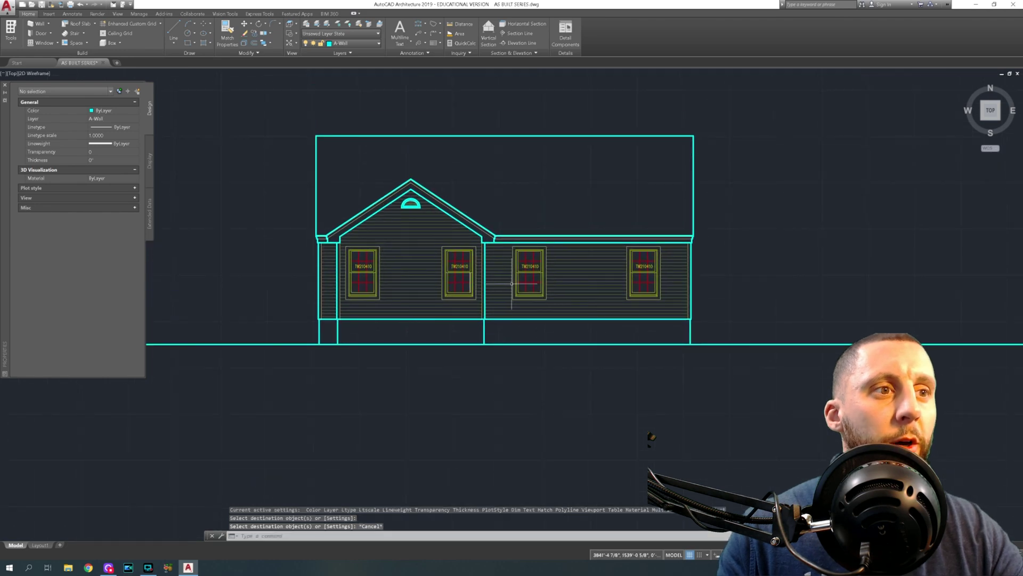
Copy the APPROX. GRADE text, leader and arrowhead from the sample front elevation to the start of the house's front elevation grade line.
scroll(514, 281, "down", 6)
middle_click_drag(437, 290, 987, 260)
scroll(571, 261, "down", 4)
middle_click_drag(565, 247, 320, 235)
middle_click_drag(710, 318, 388, 213)
middle_click_drag(633, 168, 530, 351)
scroll(438, 224, "up", 10)
scroll(453, 235, "up", 4)
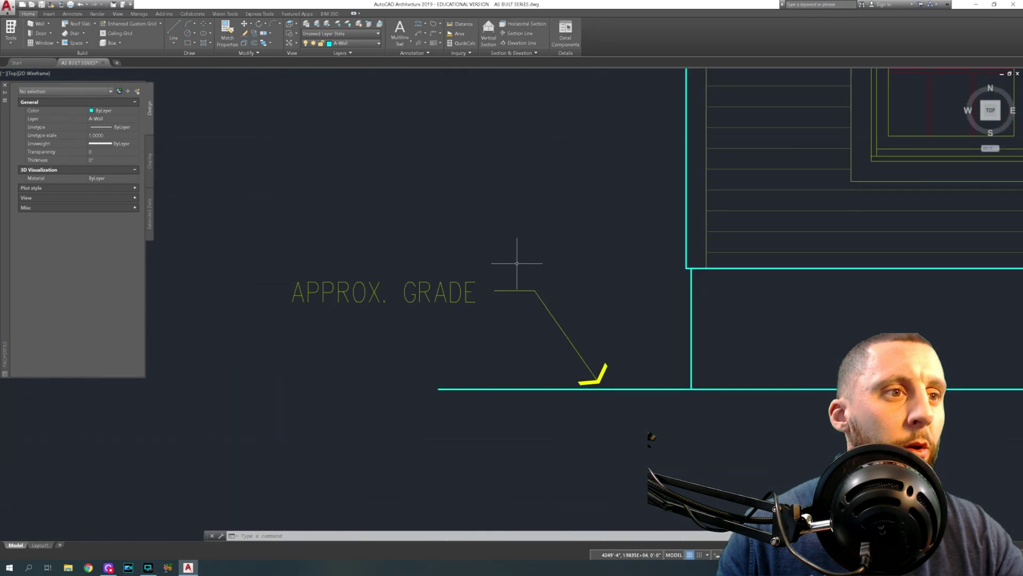
left_click(560, 263)
left_click(393, 313)
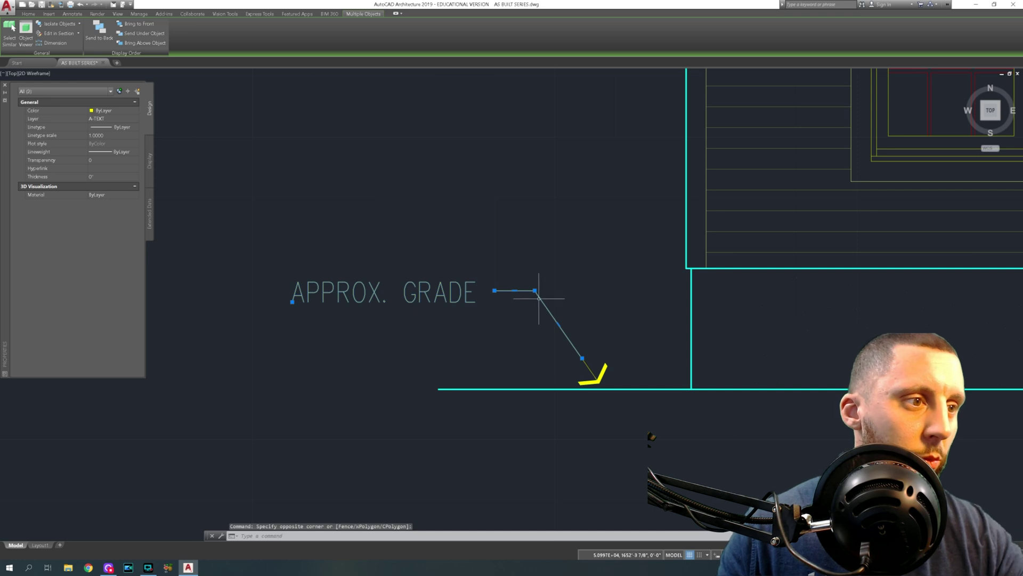
left_click(638, 323)
left_click(532, 390)
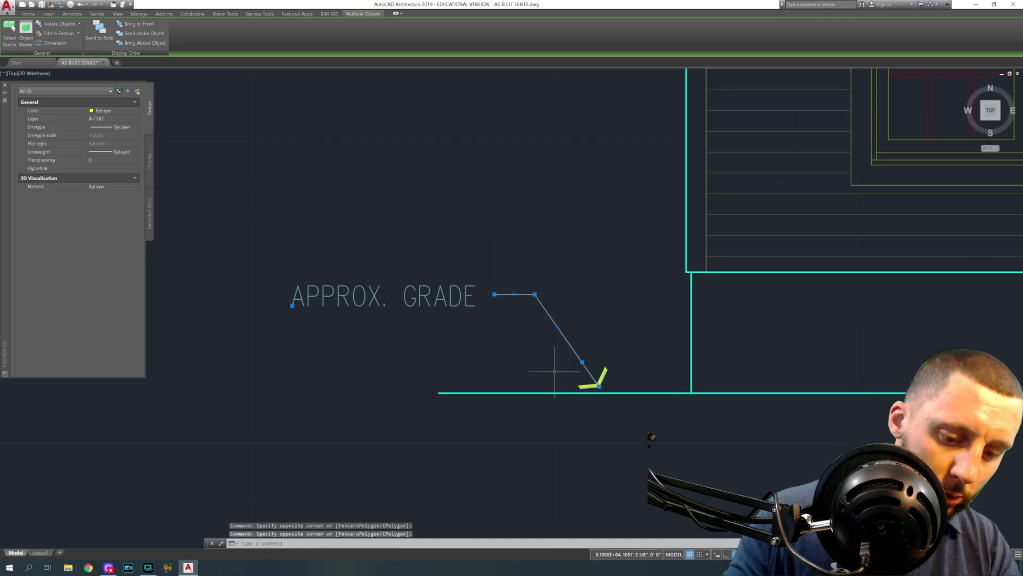
type("copy")
key("Return")
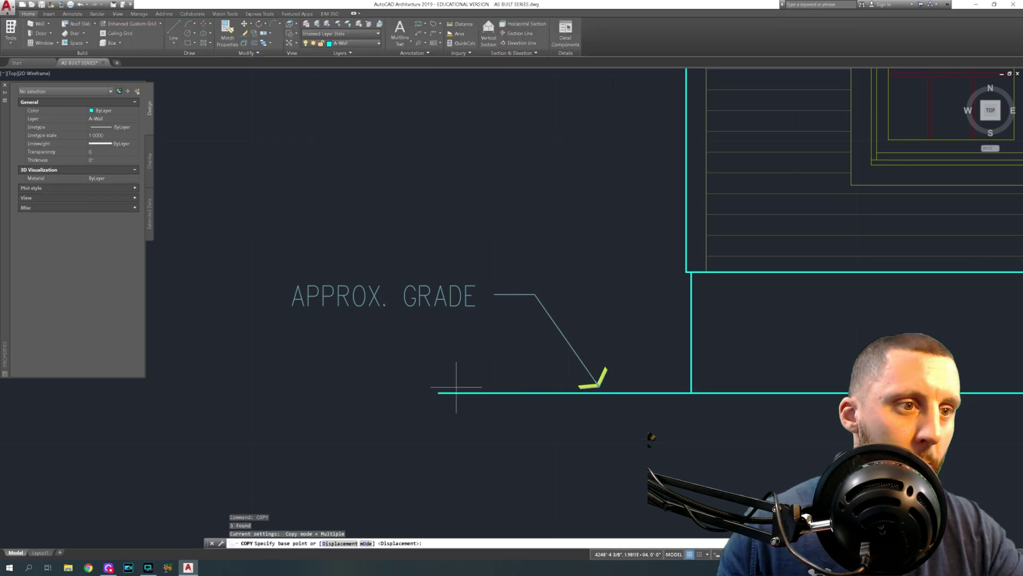
left_click(439, 393)
scroll(575, 303, "down", 10)
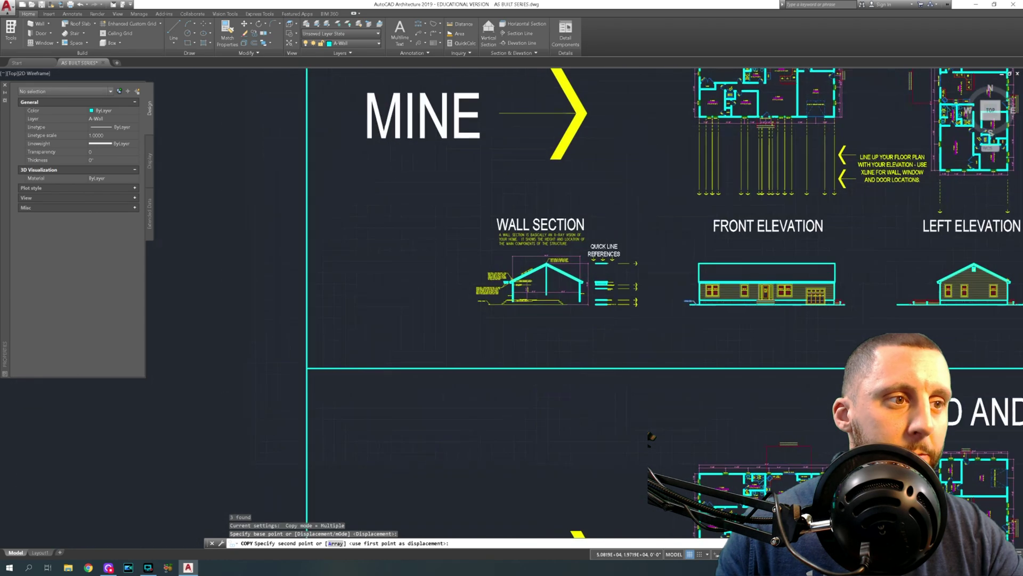
scroll(574, 304, "up", 8)
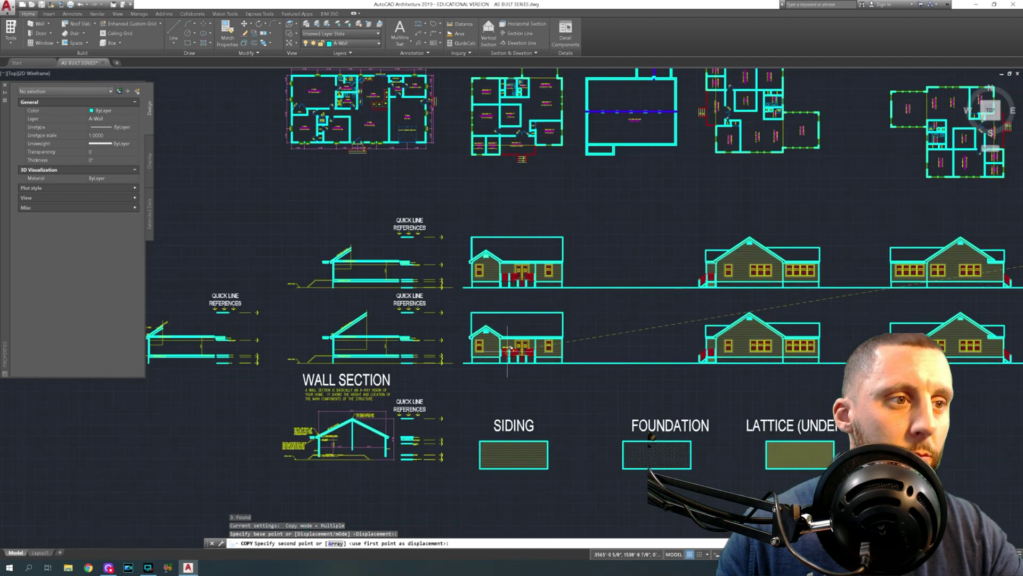
scroll(461, 363, "up", 8)
left_click(492, 349)
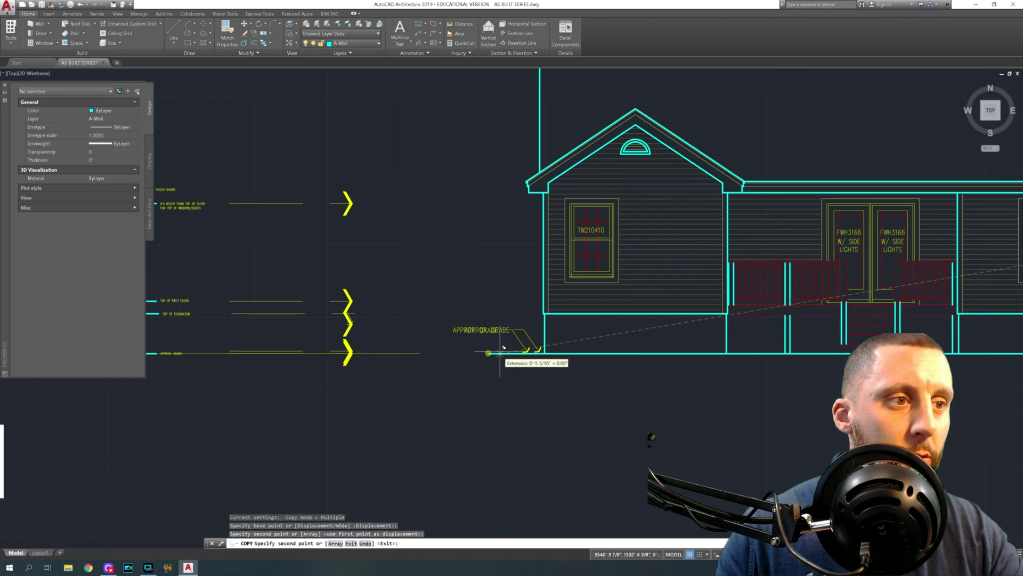
scroll(519, 346, "down", 5)
scroll(541, 342, "up", 6)
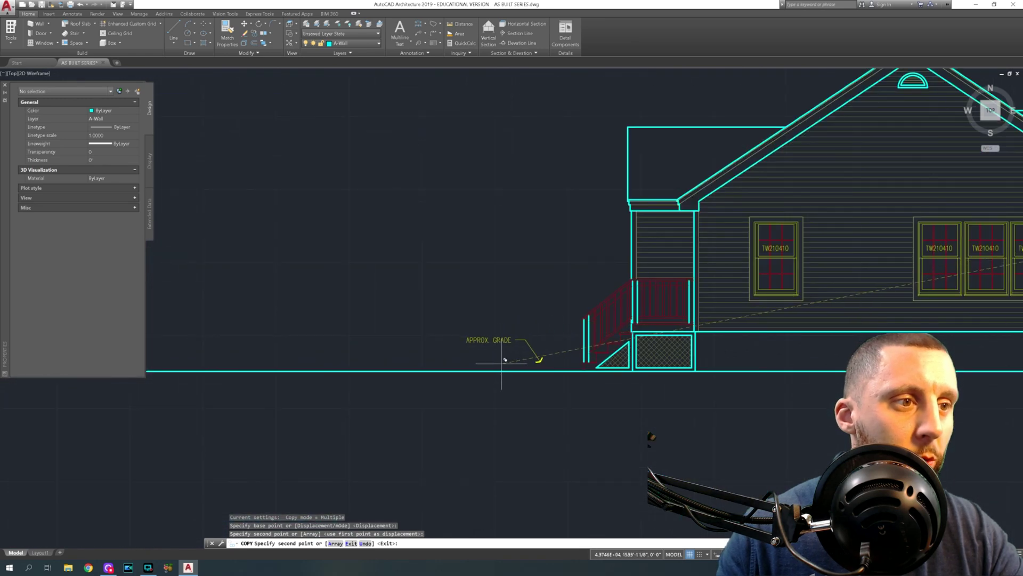
key("Escape")
Copy the front elevation's APPROX. GRADE label onto the same grade line beside the deck stairs of the adjacent side elevation.
scroll(521, 347, "down", 5)
scroll(507, 293, "up", 5)
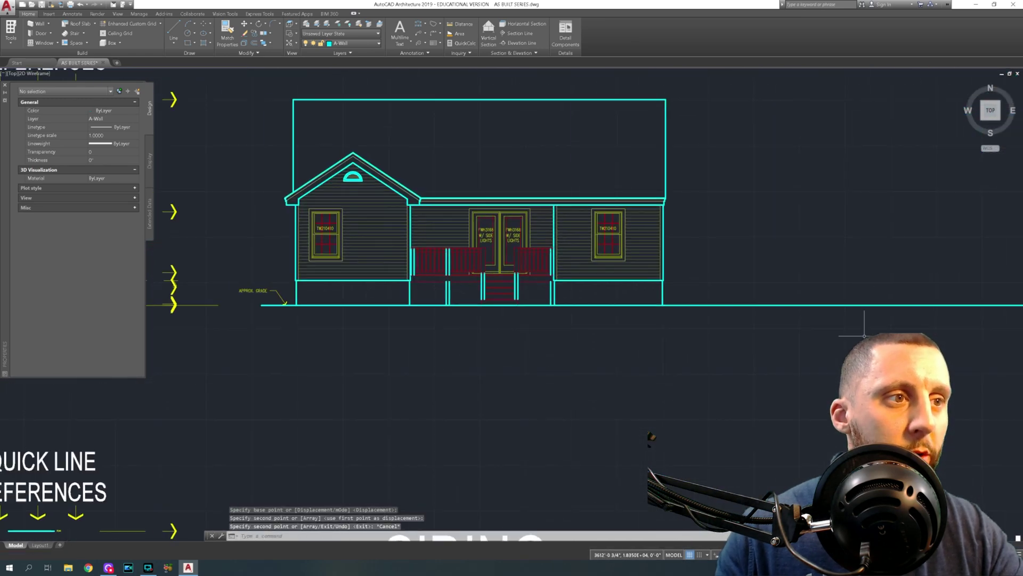
scroll(420, 273, "up", 4)
left_click(427, 265)
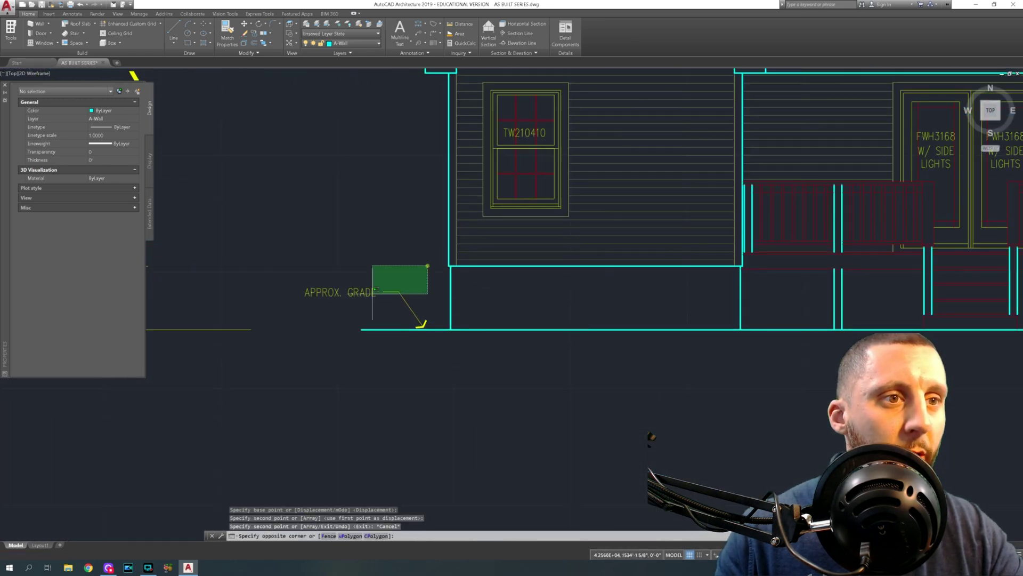
left_click(347, 323)
type("copy")
key("Return")
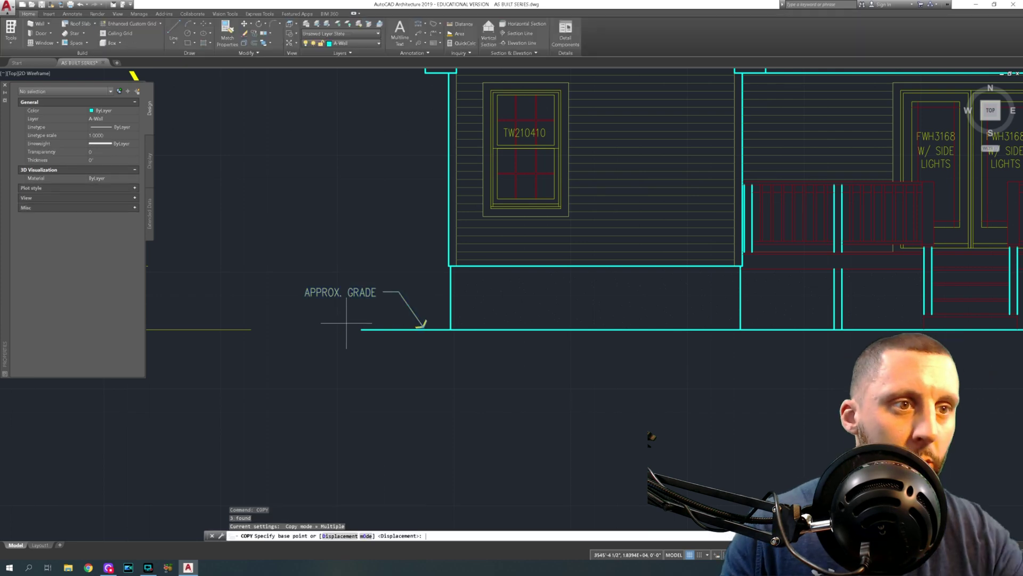
left_click(362, 329)
scroll(360, 329, "down", 8)
middle_click_drag(500, 324, 382, 335)
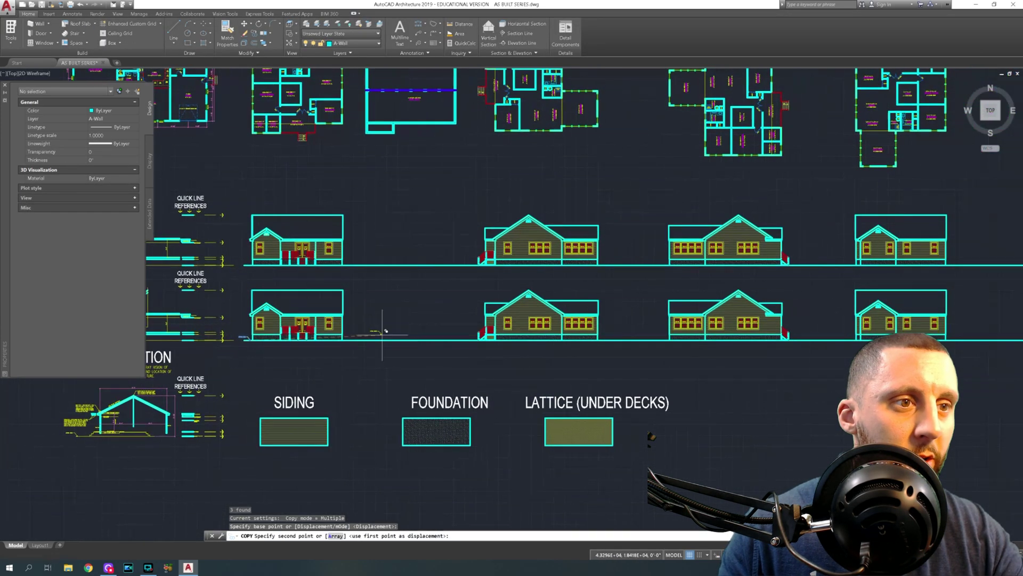
scroll(465, 336, "up", 6)
left_click(484, 352)
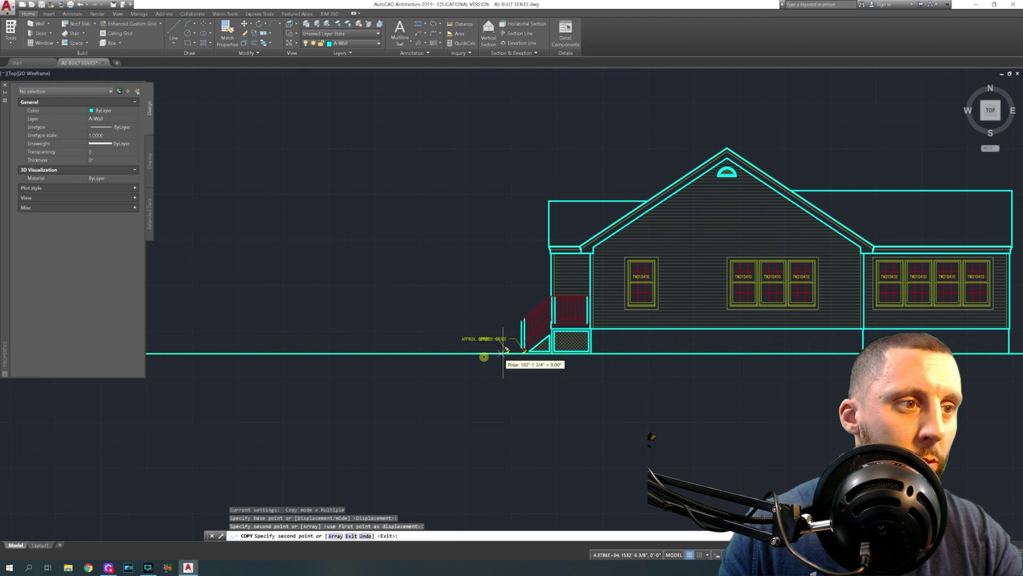
Place another copy of the APPROX. GRADE label just left of the second side elevation, along the same grade line.
scroll(484, 352, "down", 5)
middle_click_drag(480, 349, 341, 350)
scroll(501, 352, "up", 6)
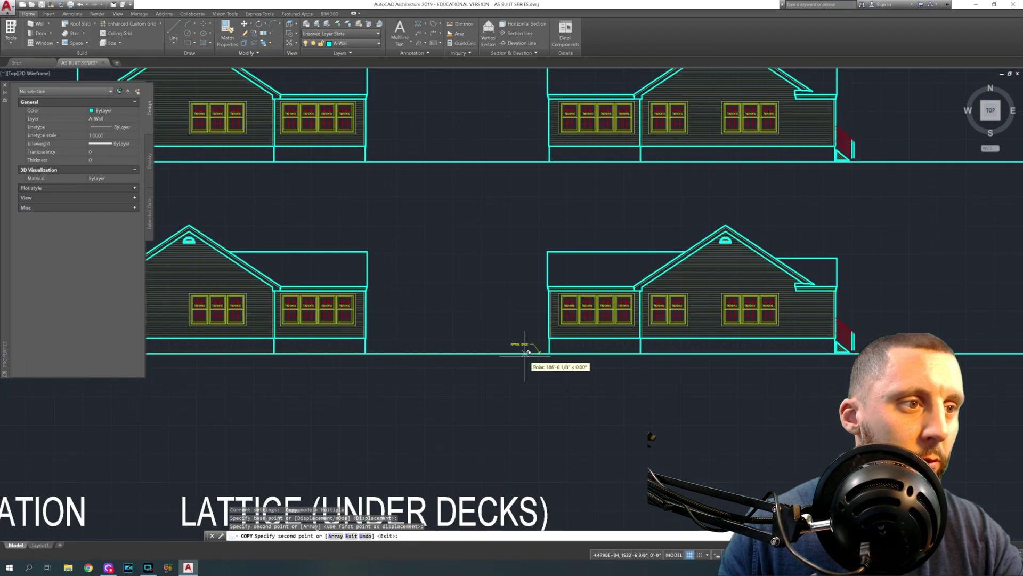
left_click(525, 352)
Place a final copy of the APPROX. GRADE label just left of the rear elevation and finish copying.
scroll(524, 351, "down", 5)
middle_click_drag(525, 354, 488, 355)
scroll(486, 350, "up", 5)
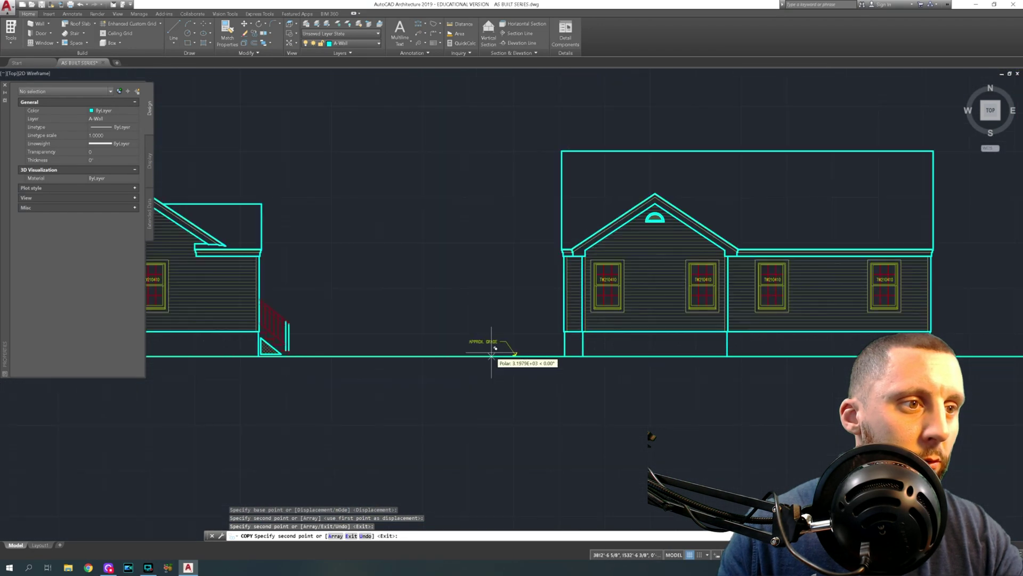
left_click(528, 354)
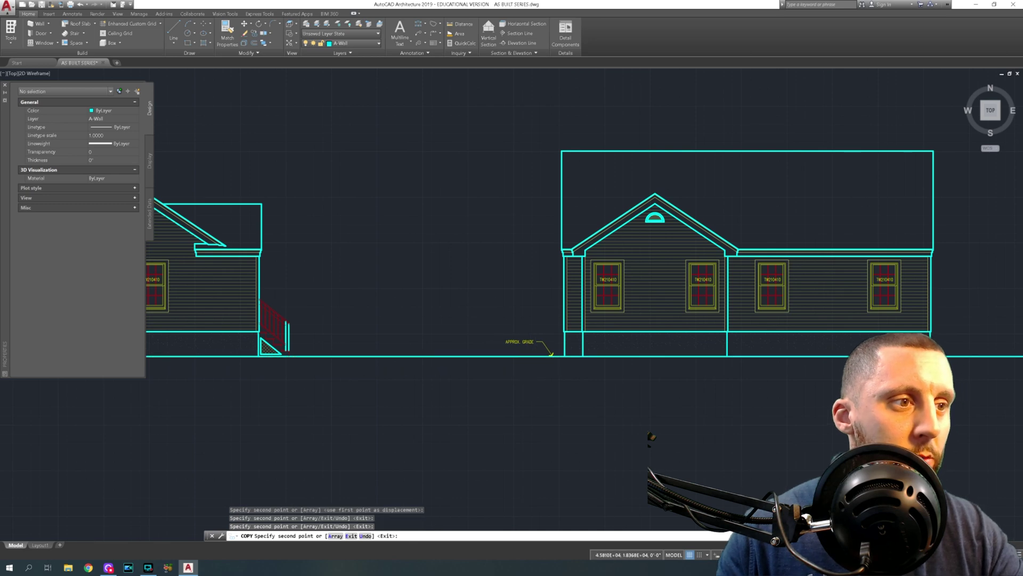
key("Escape")
scroll(506, 369, "down", 8)
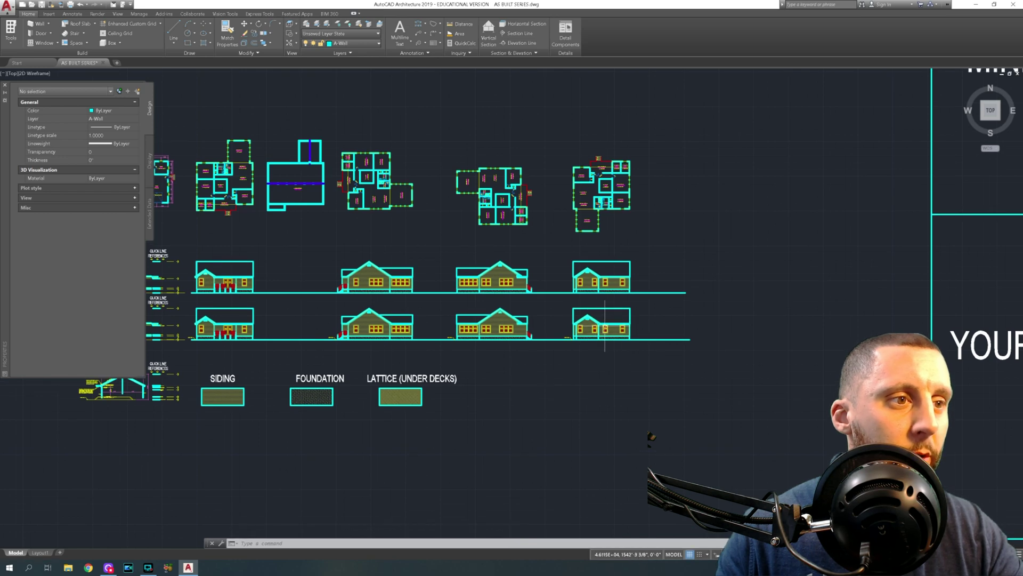
scroll(605, 326, "down", 3)
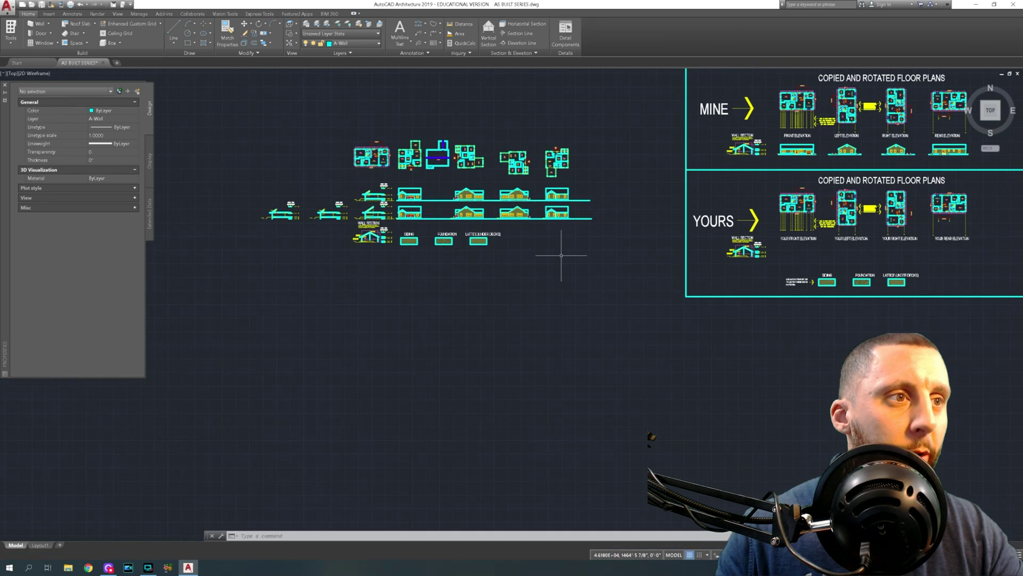